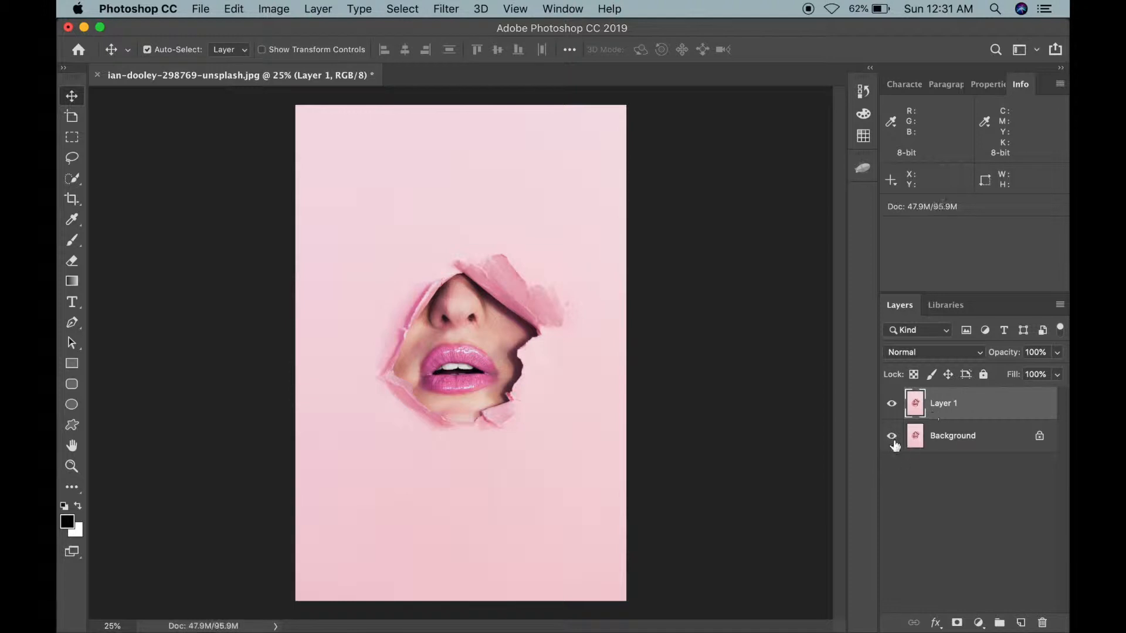
Step: Hide the Background layer and switch to the Color Replacement Tool
left_click(891, 436)
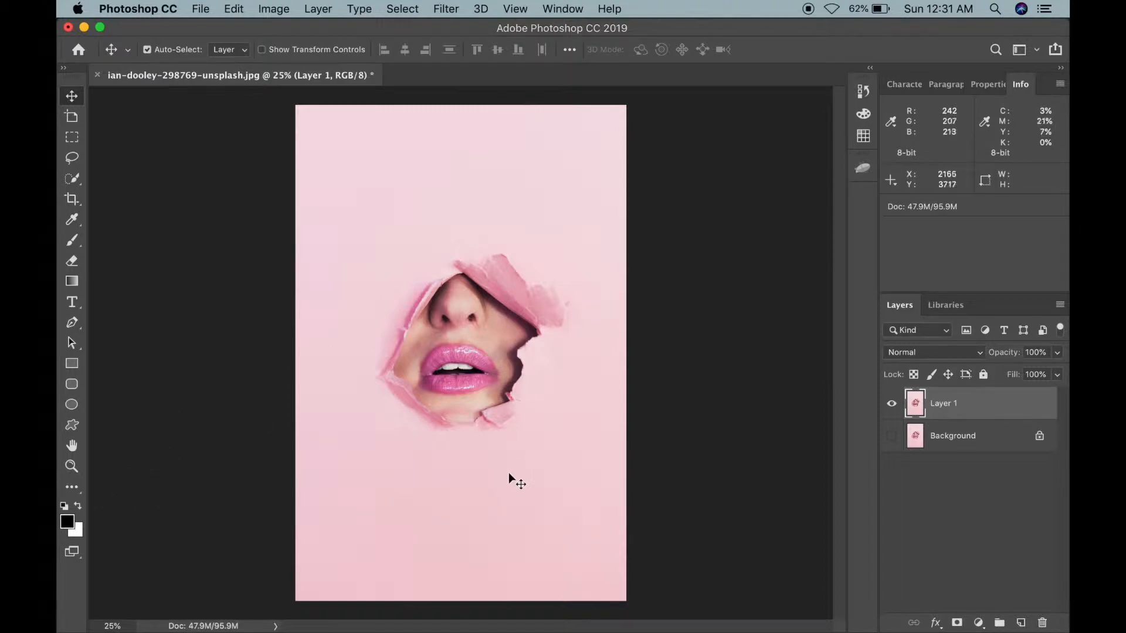
left_click(73, 488)
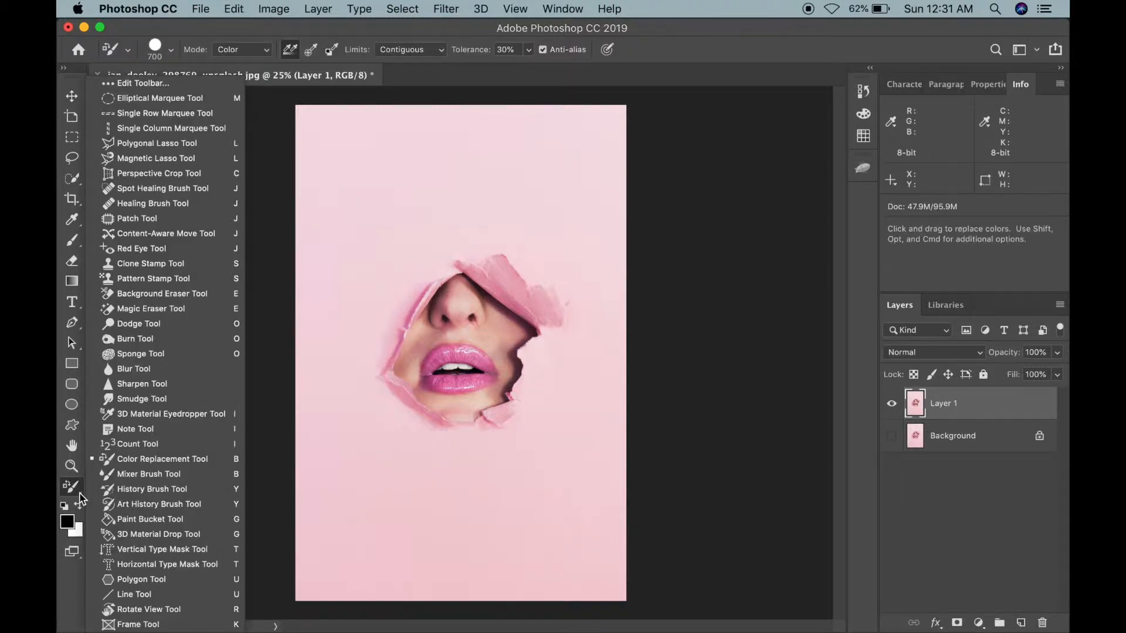
left_click(128, 466)
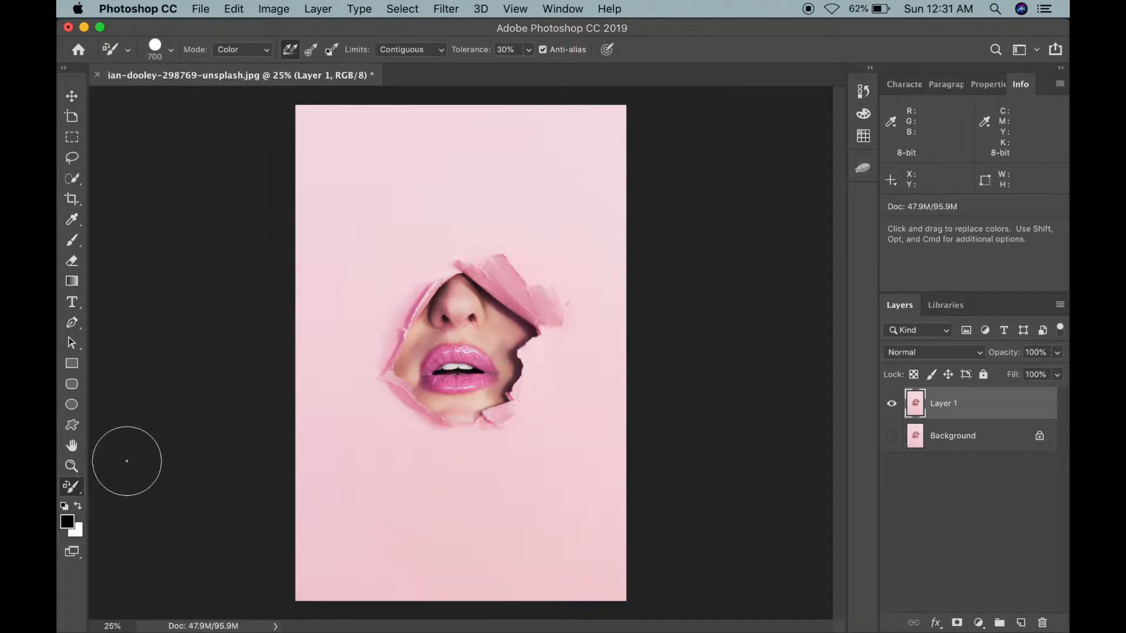
Step: Set the foreground color to a bright red in the Color Picker and return to the Color Replacement Tool
left_click(68, 523)
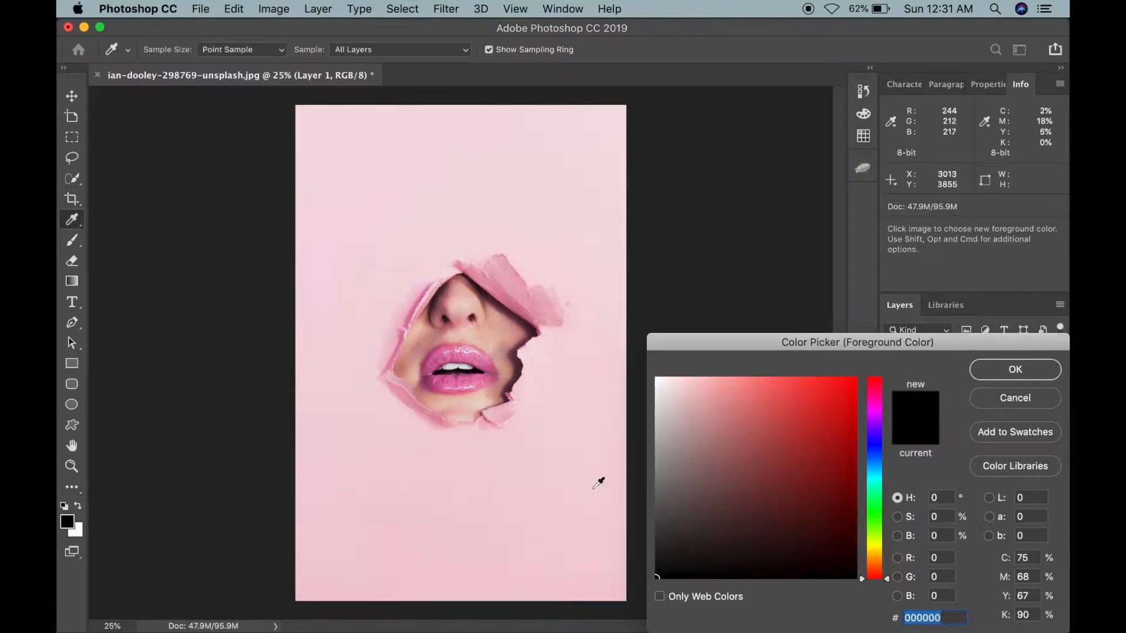
mouse_move(766, 394)
left_mouse_down()
mouse_move(744, 369)
mouse_move(807, 376)
left_mouse_up()
left_click(1052, 378)
key("b")
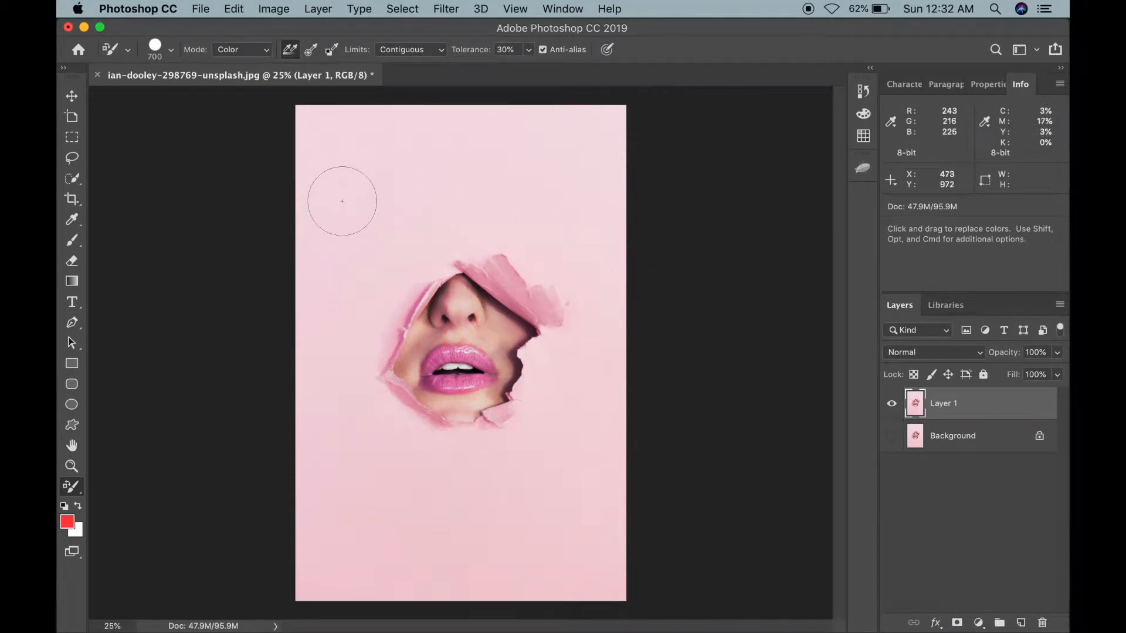
Step: Paint over the pink background around the torn hole with the 700 px brush to recolor it red
mouse_move(342, 201)
left_mouse_down()
mouse_move(424, 176)
mouse_move(284, 115)
mouse_move(541, 137)
mouse_move(302, 175)
mouse_move(308, 232)
mouse_move(389, 246)
left_mouse_up()
key("XF86MonBrightnessUp")
scroll(368, 238, "up", 3)
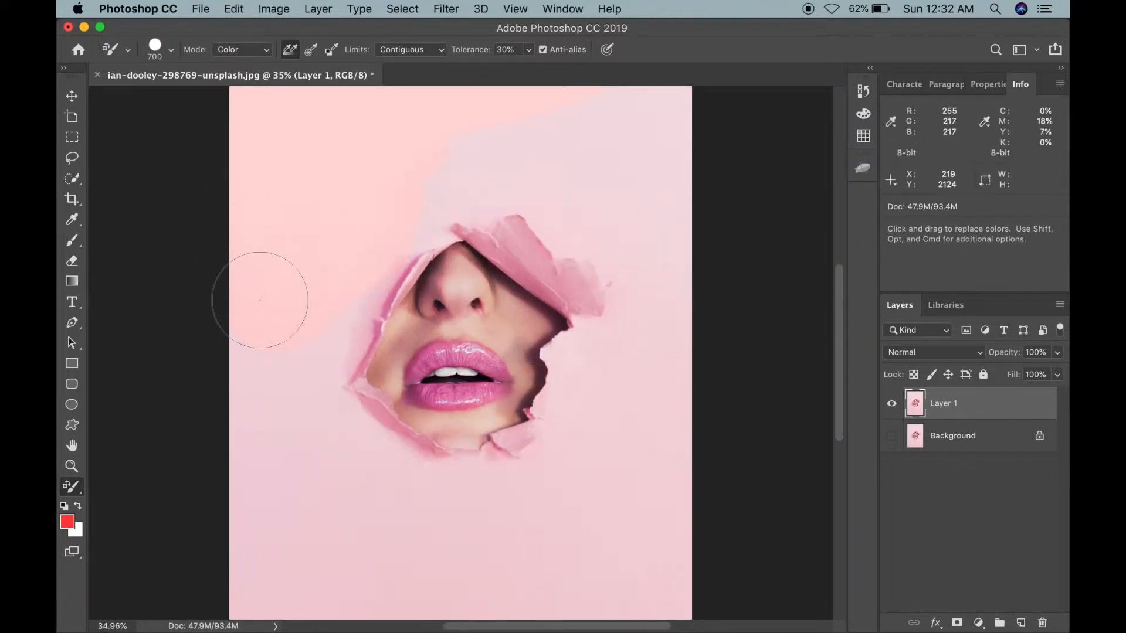
scroll(252, 297, "right", 5)
scroll(252, 296, "up", 3)
scroll(255, 262, "left", 5)
scroll(255, 262, "down", 3)
scroll(414, 163, "right", 2)
scroll(414, 163, "down", 3)
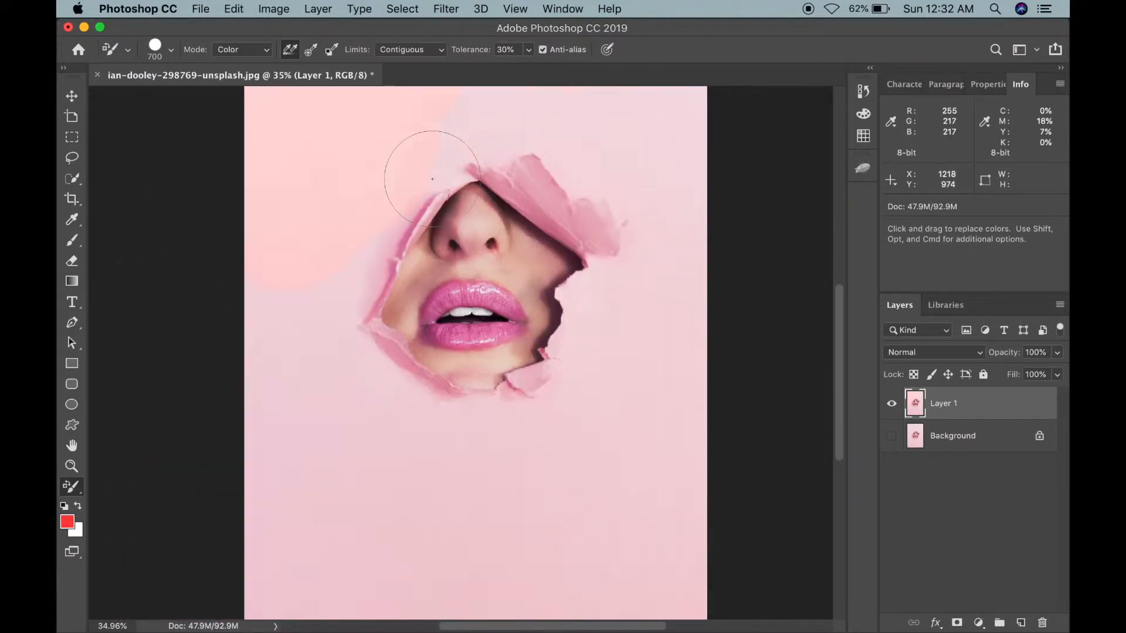
scroll(427, 510, "up", 1)
scroll(422, 505, "right", 5)
scroll(422, 505, "up", 3)
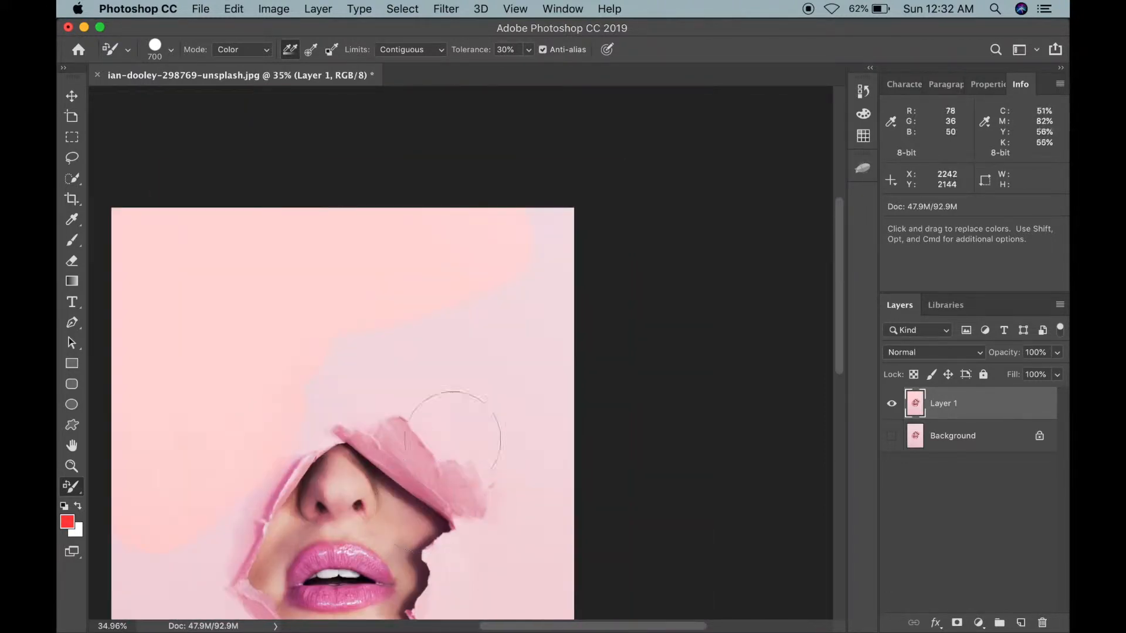
mouse_move(549, 212)
left_mouse_down()
mouse_move(559, 374)
mouse_move(551, 327)
mouse_move(362, 352)
mouse_move(395, 413)
mouse_move(485, 456)
left_mouse_up()
scroll(486, 445, "down", 5)
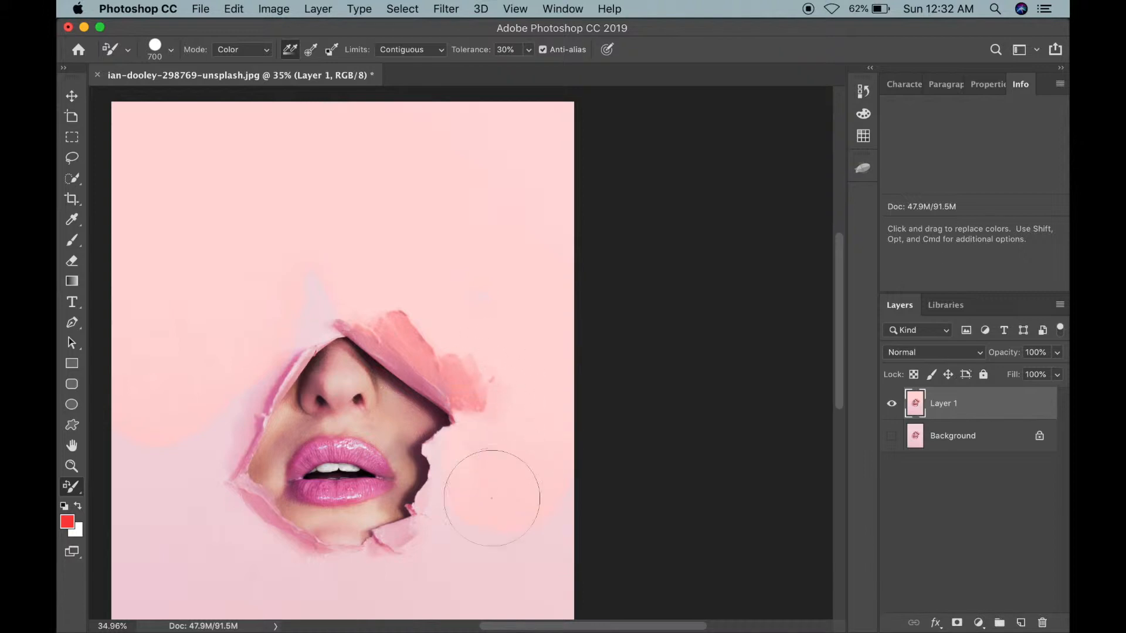
scroll(491, 497, "down", 10)
mouse_move(538, 254)
left_mouse_down()
mouse_move(536, 399)
mouse_move(482, 249)
mouse_move(486, 181)
mouse_move(484, 219)
mouse_move(458, 264)
mouse_move(444, 371)
mouse_move(443, 360)
mouse_move(372, 354)
mouse_move(362, 341)
mouse_move(391, 321)
mouse_move(479, 401)
mouse_move(551, 509)
mouse_move(381, 524)
mouse_move(403, 428)
mouse_move(497, 389)
mouse_move(387, 451)
mouse_move(524, 478)
mouse_move(329, 442)
left_mouse_up()
scroll(329, 443, "left", 3)
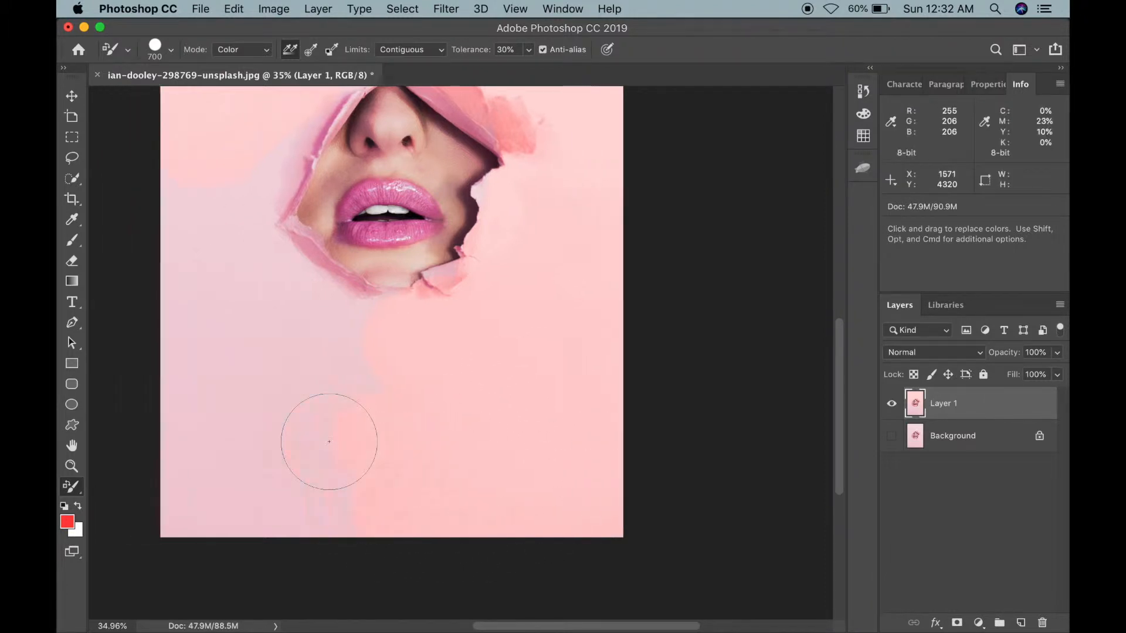
mouse_move(486, 460)
left_mouse_down()
mouse_move(371, 415)
mouse_move(221, 402)
mouse_move(231, 458)
mouse_move(399, 418)
mouse_move(255, 497)
mouse_move(198, 512)
mouse_move(405, 533)
mouse_move(303, 532)
left_mouse_up()
scroll(302, 532, "up", 3)
scroll(302, 532, "left", 2)
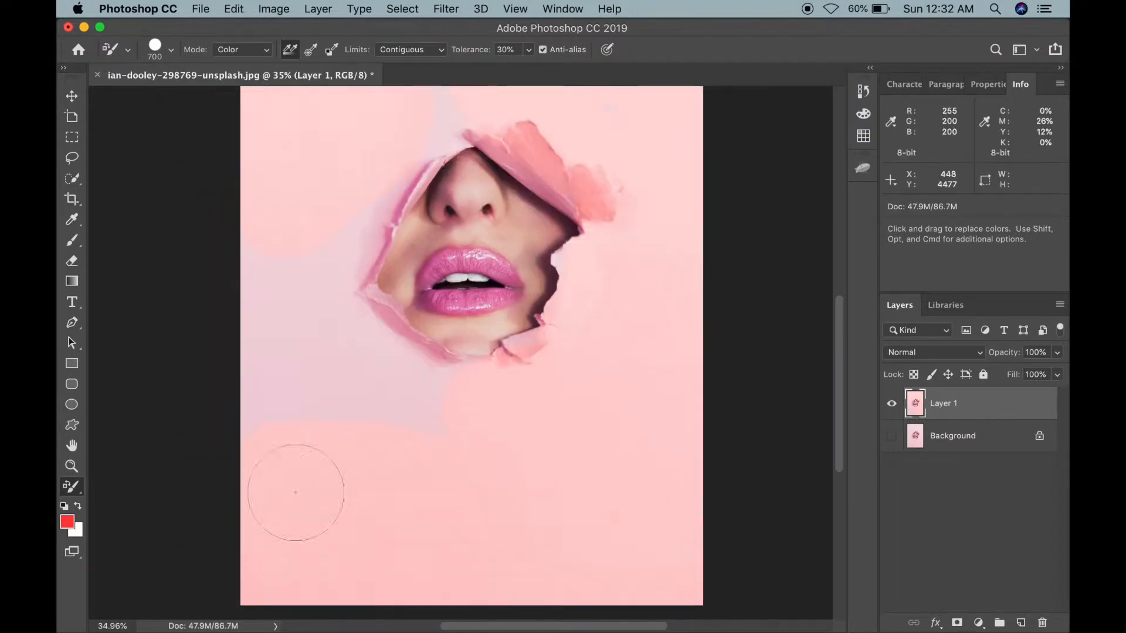
mouse_move(319, 248)
left_mouse_down()
mouse_move(364, 184)
mouse_move(305, 262)
mouse_move(274, 333)
mouse_move(325, 334)
mouse_move(387, 362)
mouse_move(367, 386)
mouse_move(507, 425)
mouse_move(432, 416)
left_mouse_up()
Step: Reduce the brush to 600 px and recolor the remaining background near the face's upper-left edge
key("bracketleft")
key("bracketleft")
key("bracketright")
key("bracketright")
key("bracketright")
key("bracketright")
key("bracketleft")
key("bracketleft")
key("bracketright")
key("bracketright")
key("bracketright")
key("bracketright")
key("bracketleft")
key("bracketleft")
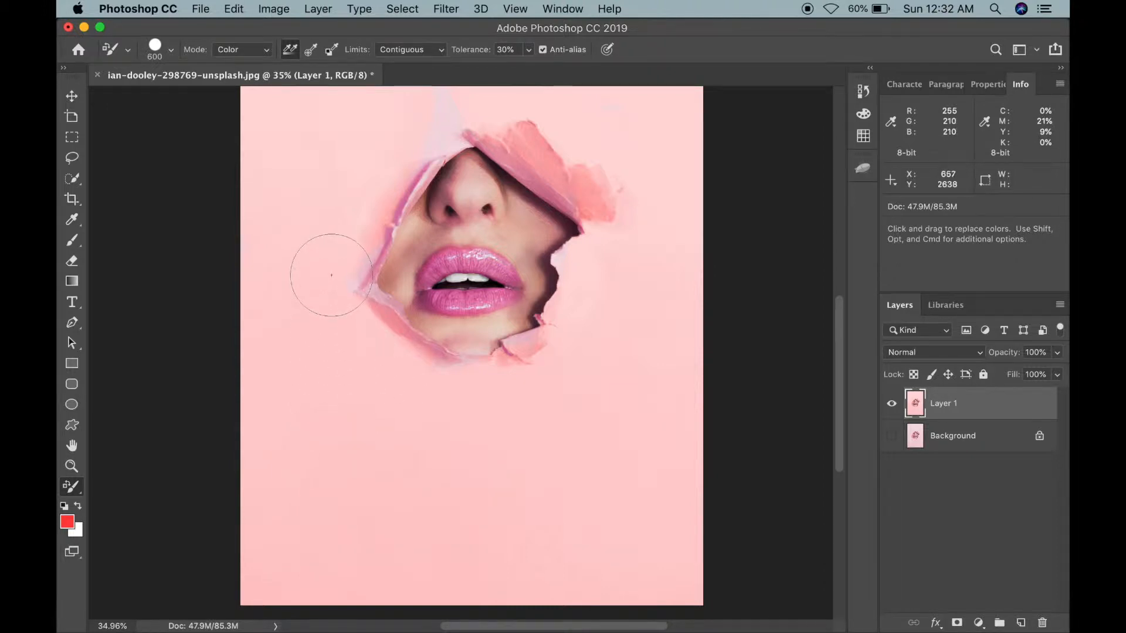
mouse_move(331, 276)
left_mouse_down()
mouse_move(337, 320)
mouse_move(360, 327)
mouse_move(331, 296)
mouse_move(335, 251)
left_mouse_up()
scroll(369, 154, "up", 3)
scroll(370, 153, "right", 2)
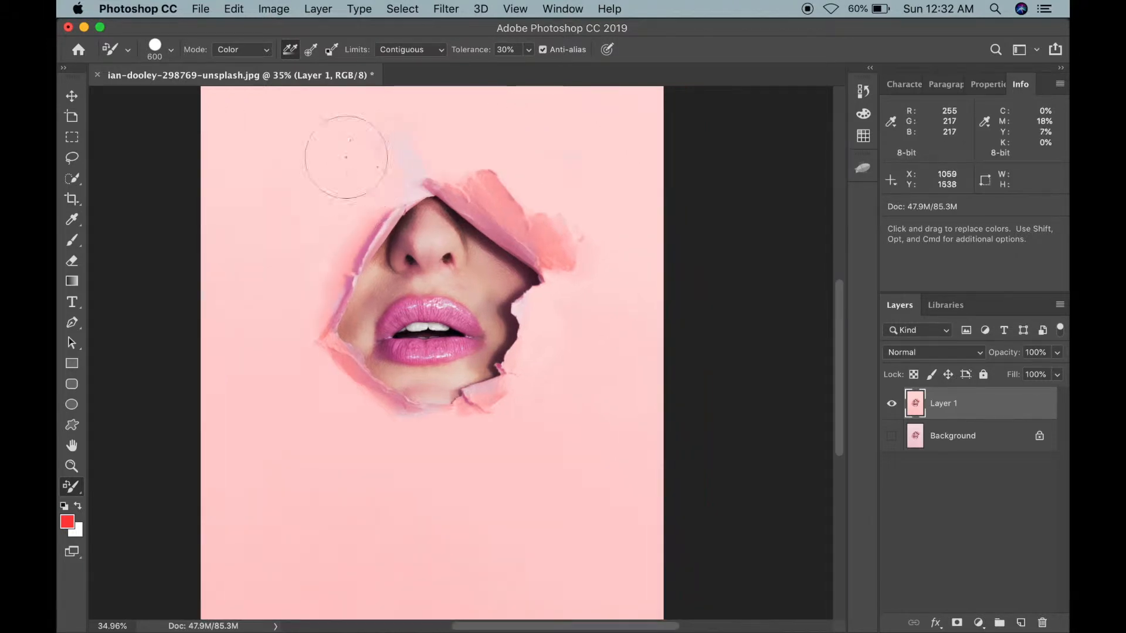
mouse_move(370, 148)
left_mouse_down()
mouse_move(390, 175)
mouse_move(417, 153)
mouse_move(493, 164)
mouse_move(493, 192)
mouse_move(545, 238)
mouse_move(540, 216)
mouse_move(479, 169)
mouse_move(415, 147)
mouse_move(334, 221)
left_mouse_up()
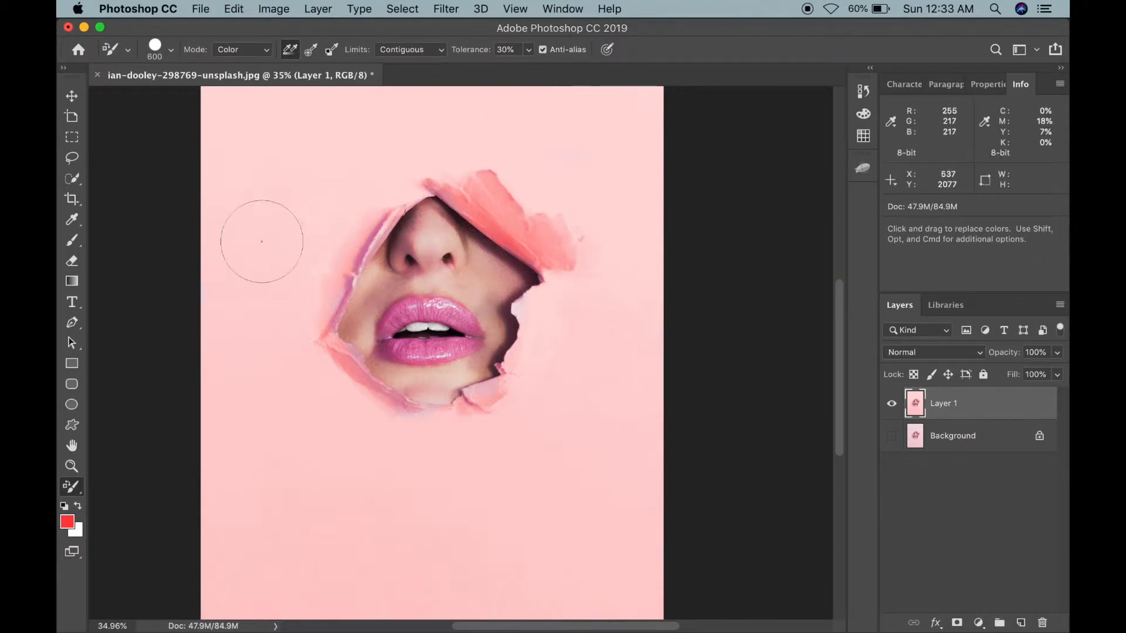
mouse_move(301, 282)
left_mouse_down()
mouse_move(302, 359)
mouse_move(401, 442)
left_mouse_up()
Step: Reduce the brush to 250 px and recolor the torn paper edges around the face, undoing one stray stroke
key("bracketleft")
scroll(399, 442, "up", 5)
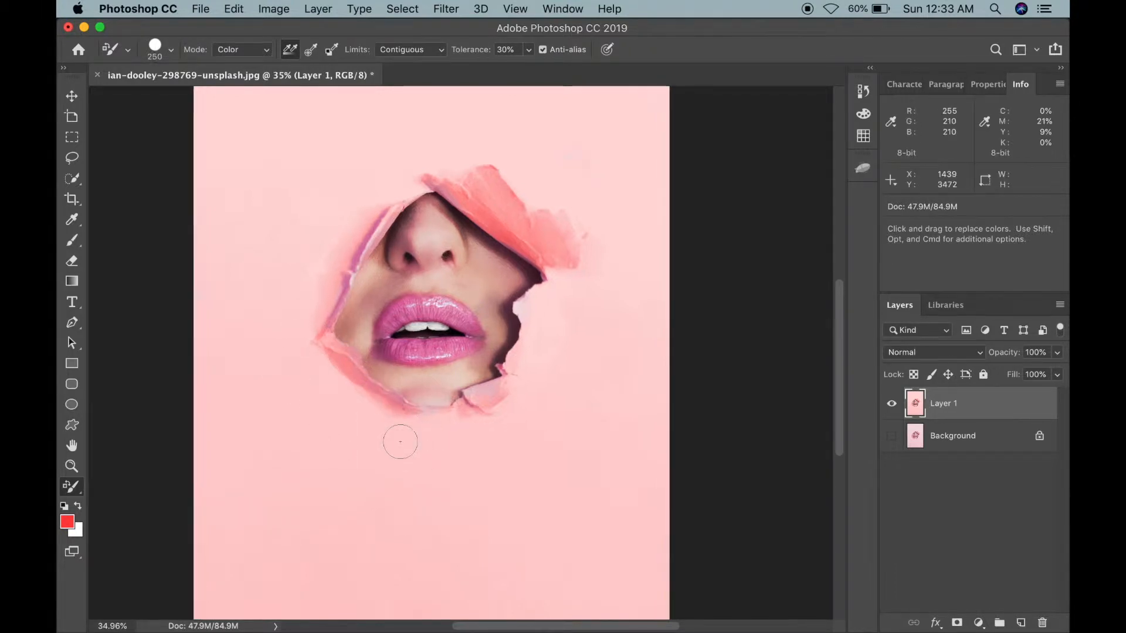
mouse_move(414, 473)
left_mouse_down()
mouse_move(375, 478)
mouse_move(384, 479)
mouse_move(275, 441)
left_mouse_up()
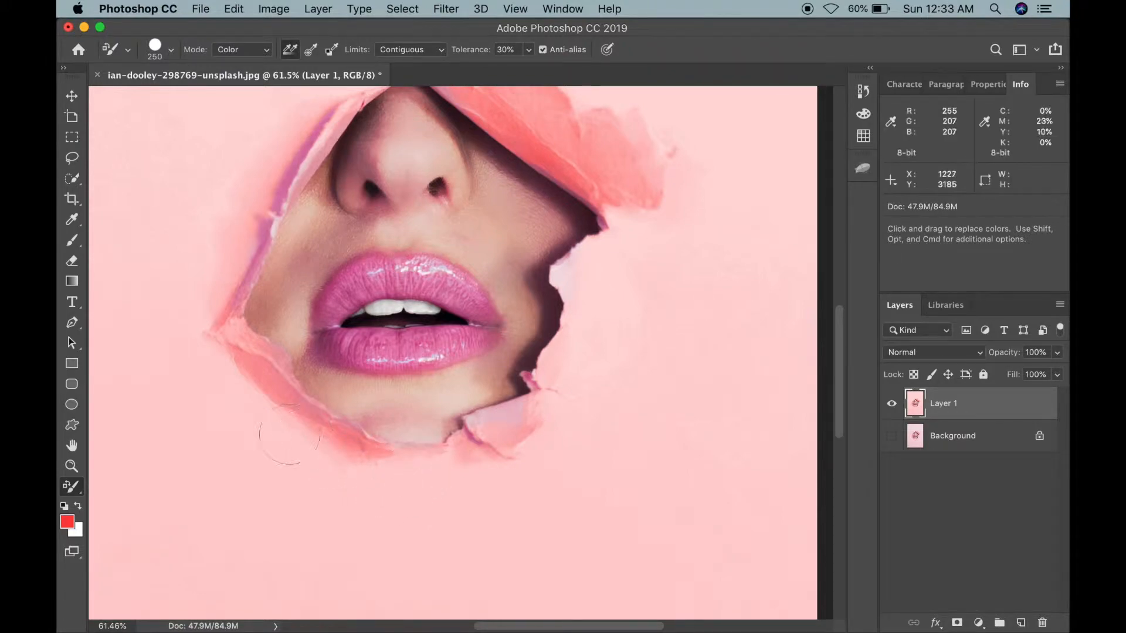
mouse_move(198, 313)
left_mouse_down()
mouse_move(248, 249)
mouse_move(218, 292)
mouse_move(250, 270)
left_mouse_up()
scroll(249, 251, "up", 3)
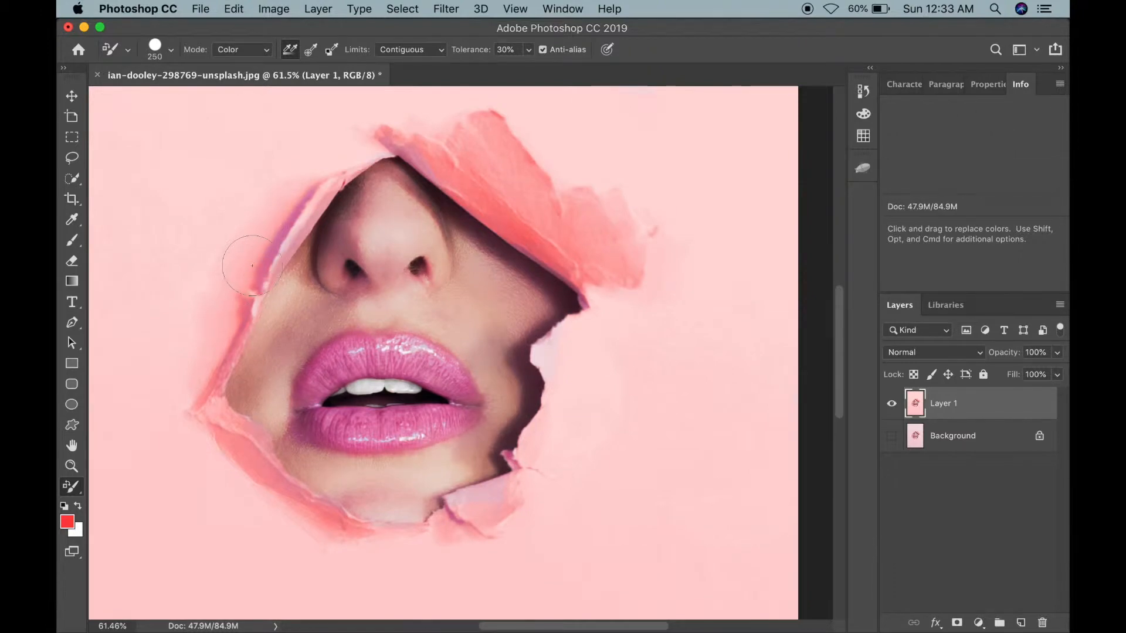
left_click_drag(274, 225, 278, 211)
scroll(278, 211, "up", 3)
scroll(278, 212, "right", 3)
mouse_move(234, 263)
left_mouse_down()
mouse_move(281, 197)
mouse_move(268, 153)
mouse_move(398, 144)
mouse_move(432, 165)
mouse_move(365, 134)
mouse_move(325, 140)
left_mouse_up()
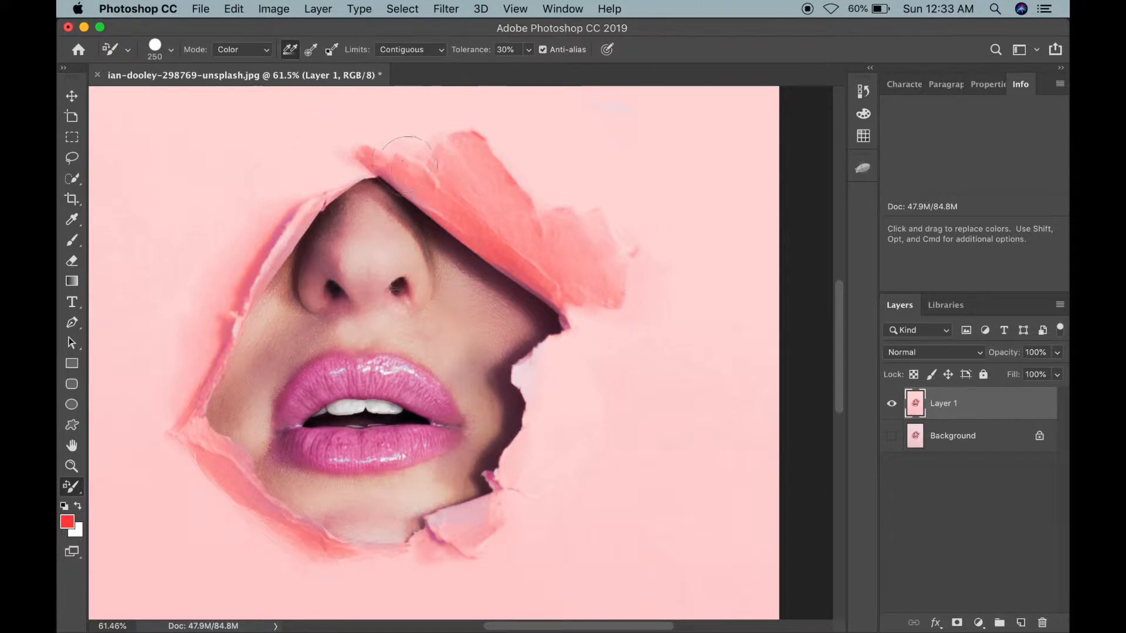
left_click_drag(403, 157, 303, 161)
mouse_move(257, 195)
left_mouse_down()
mouse_move(391, 176)
mouse_move(498, 169)
mouse_move(525, 178)
left_mouse_up()
key("super+z")
mouse_move(252, 178)
left_mouse_down()
mouse_move(497, 173)
mouse_move(588, 211)
mouse_move(591, 267)
left_mouse_up()
left_click_drag(528, 246, 551, 271)
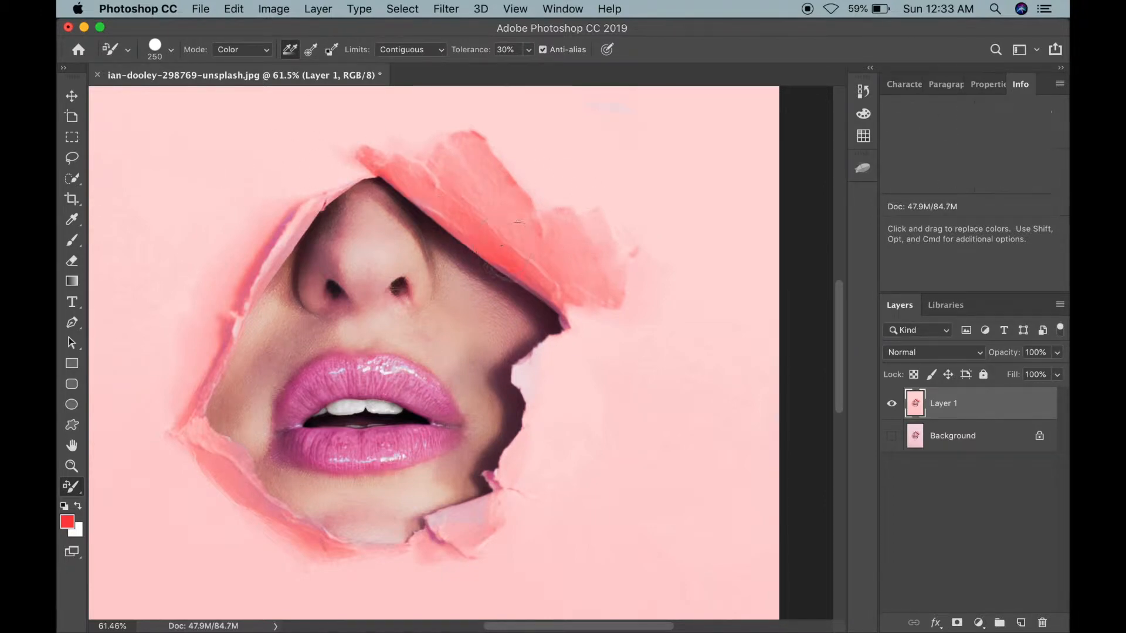
left_click_drag(586, 320, 560, 332)
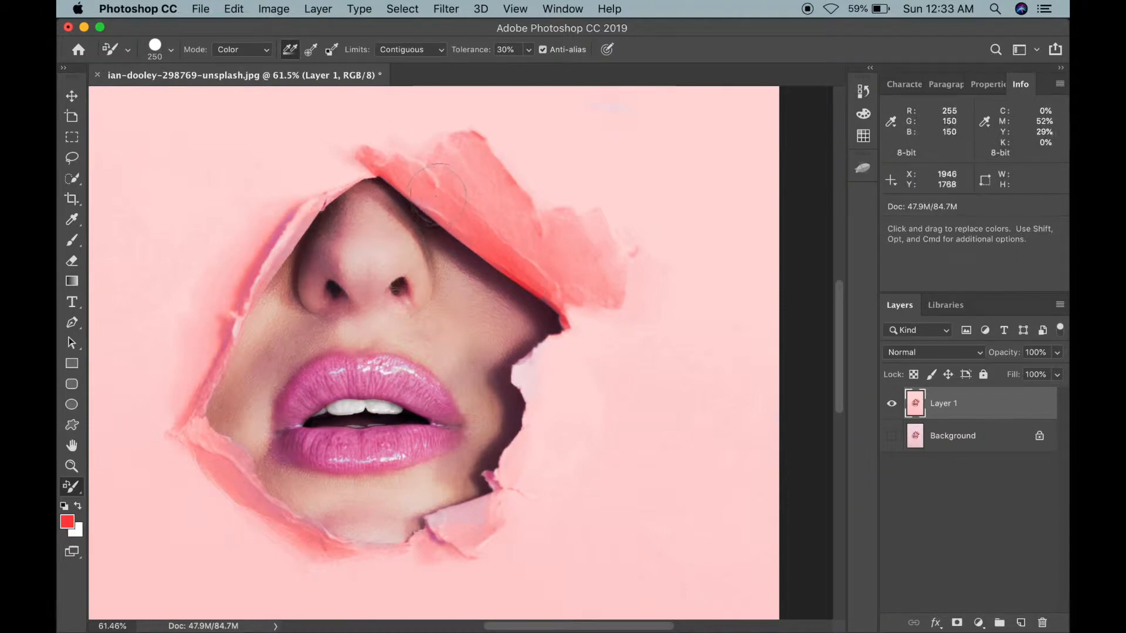
Step: Zoom in and pan around the chin and mouth edges to inspect the recolored paper
scroll(603, 565, "down", 5)
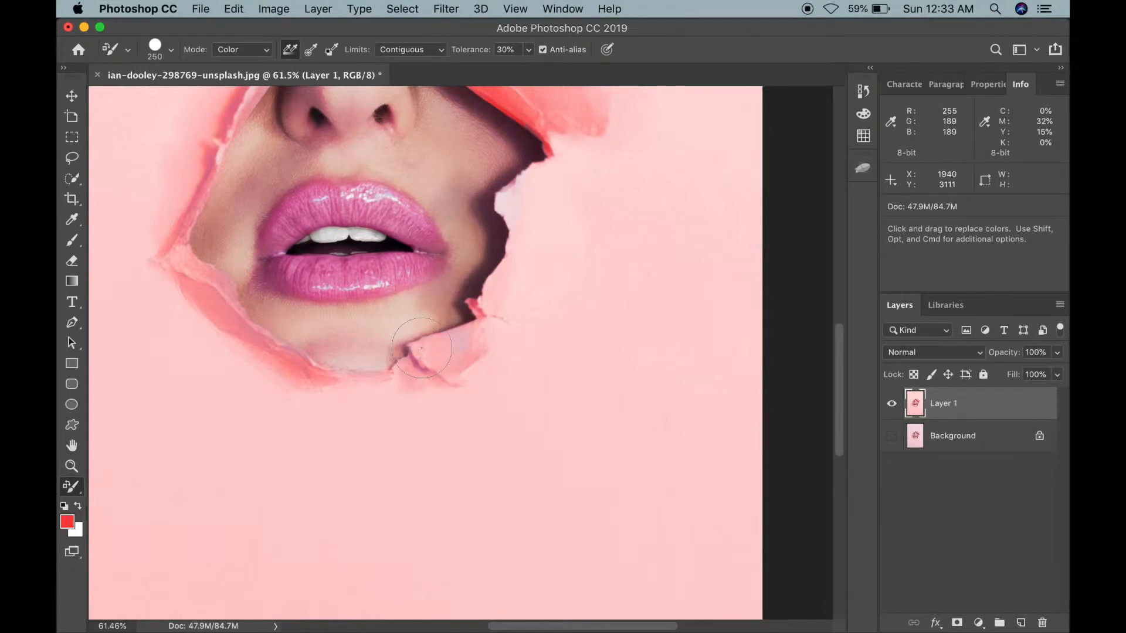
scroll(422, 349, "up", 5)
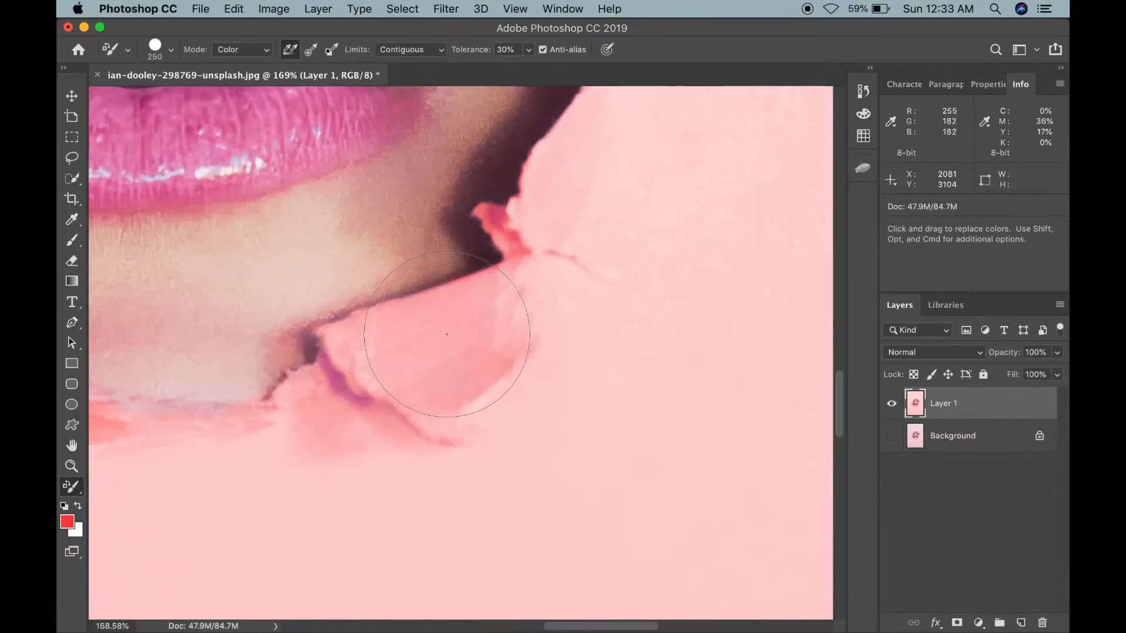
scroll(256, 465, "left", 10)
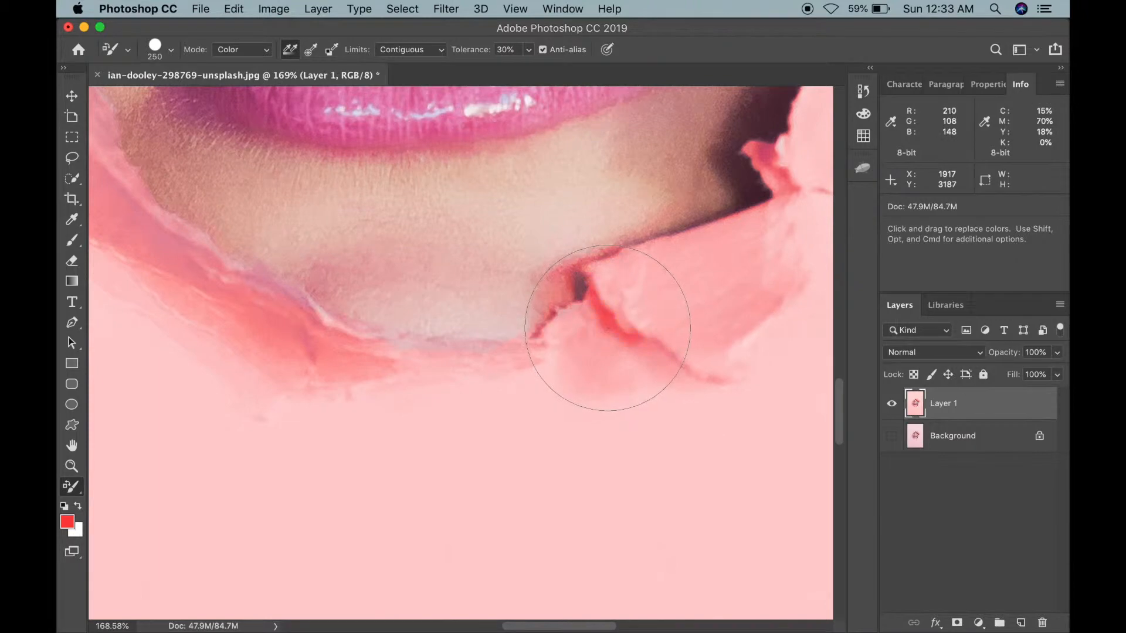
scroll(138, 352, "left", 10)
scroll(302, 352, "up", 5)
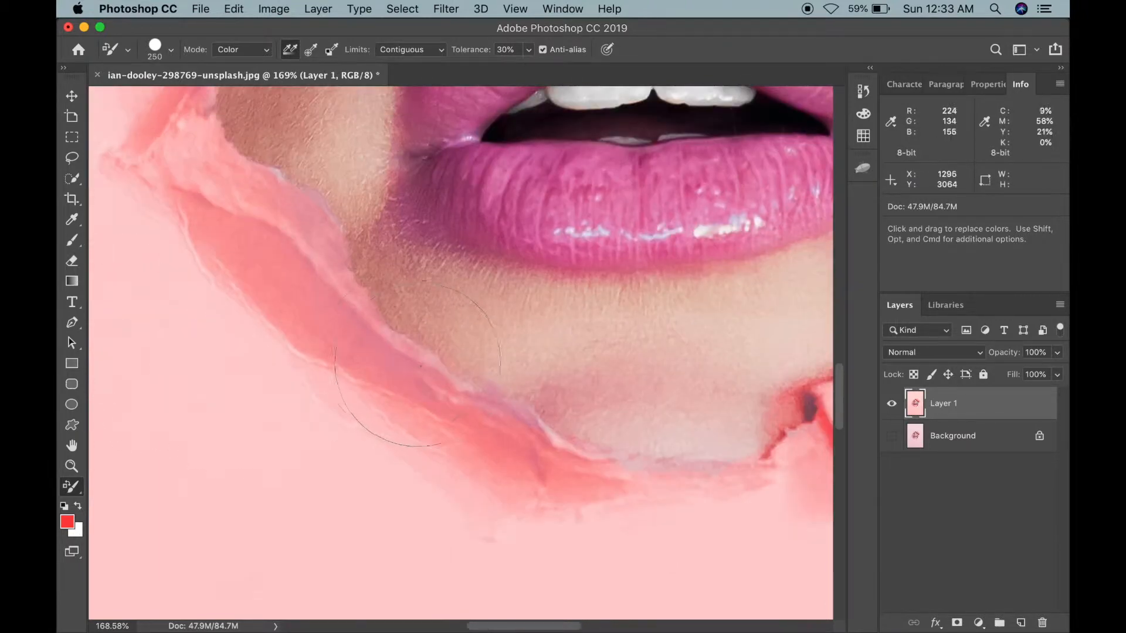
scroll(377, 352, "up", 5)
scroll(376, 352, "left", 3)
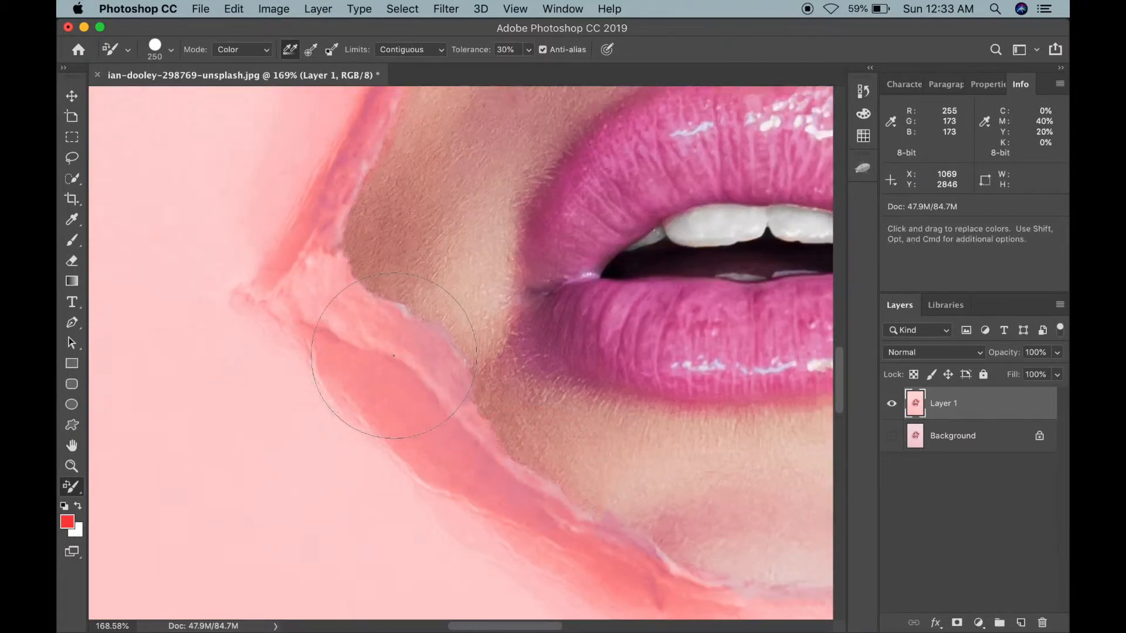
scroll(394, 355, "down", 5)
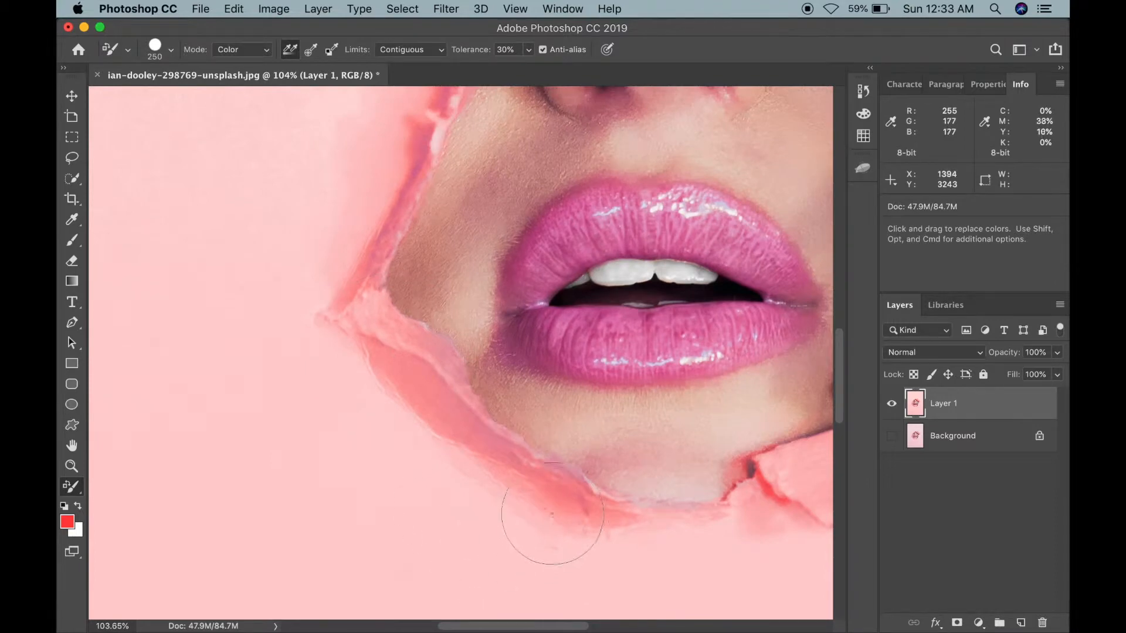
scroll(276, 402, "up", 10)
scroll(279, 414, "down", 2)
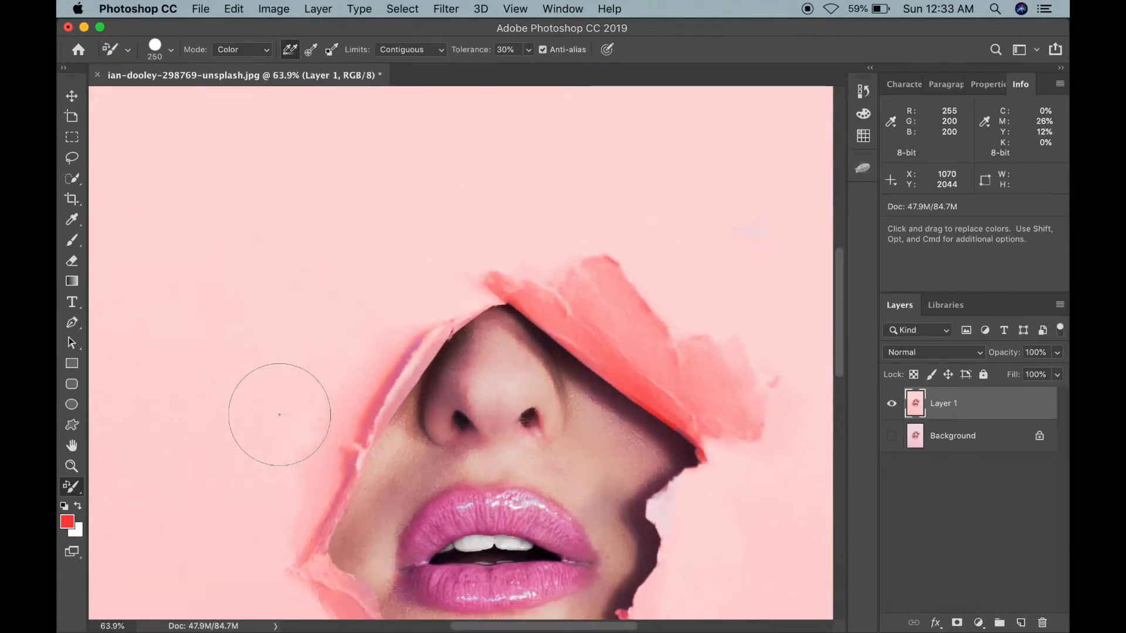
scroll(280, 415, "down", 4)
scroll(280, 414, "down", 3)
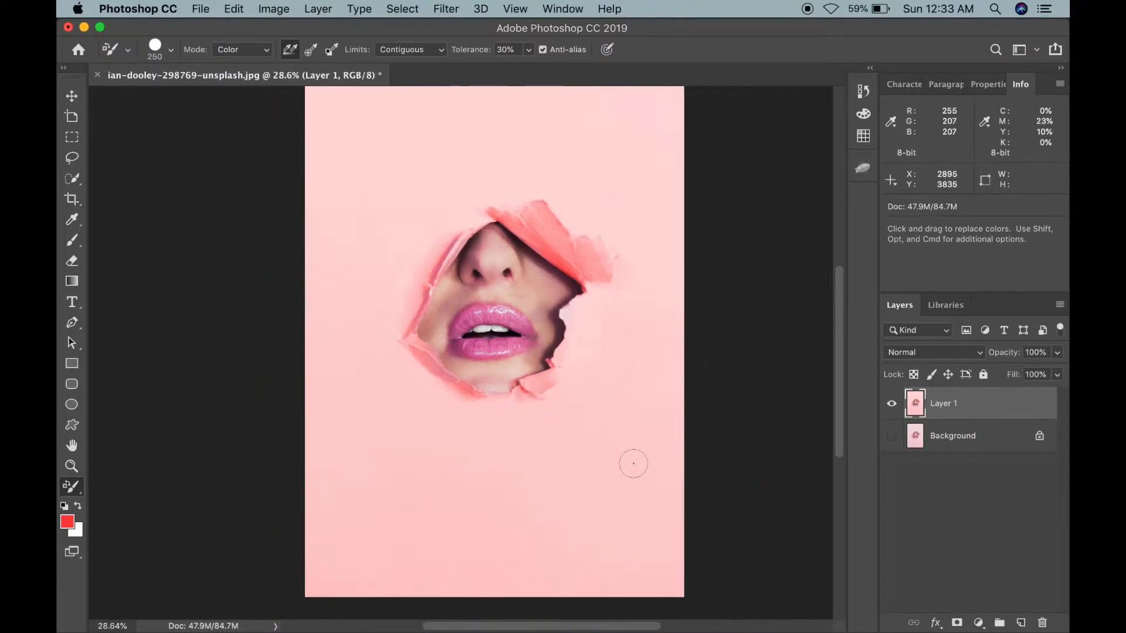
Step: Zoom in on the mouth and paint both lips red with a 150 px brush
scroll(463, 330, "up", 5)
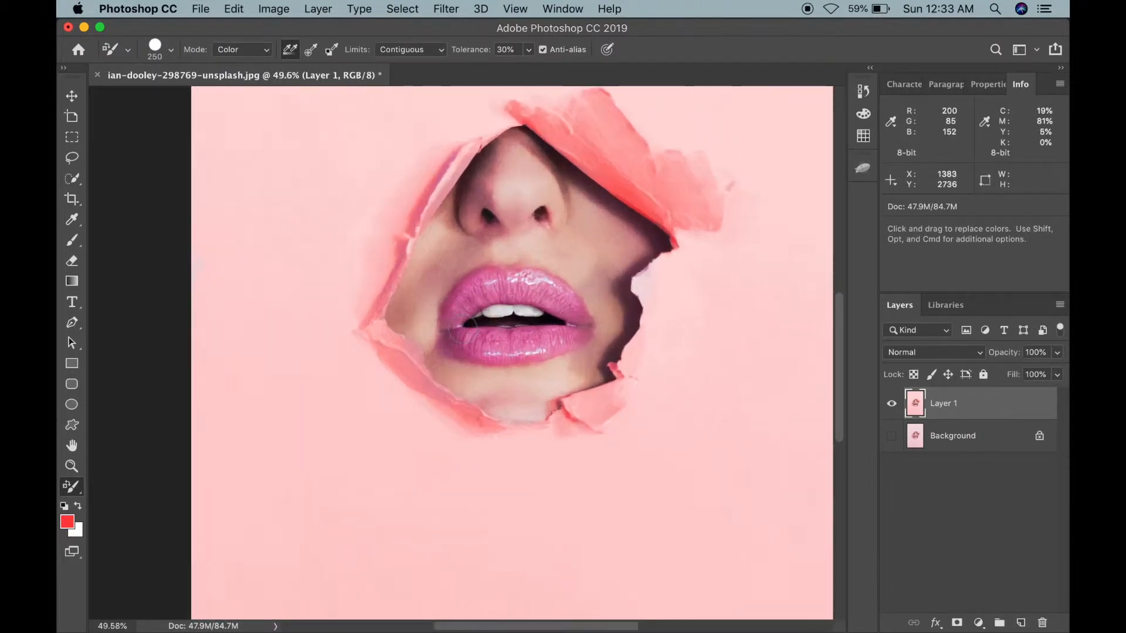
scroll(463, 330, "up", 2)
scroll(258, 450, "right", 3)
scroll(258, 451, "up", 3)
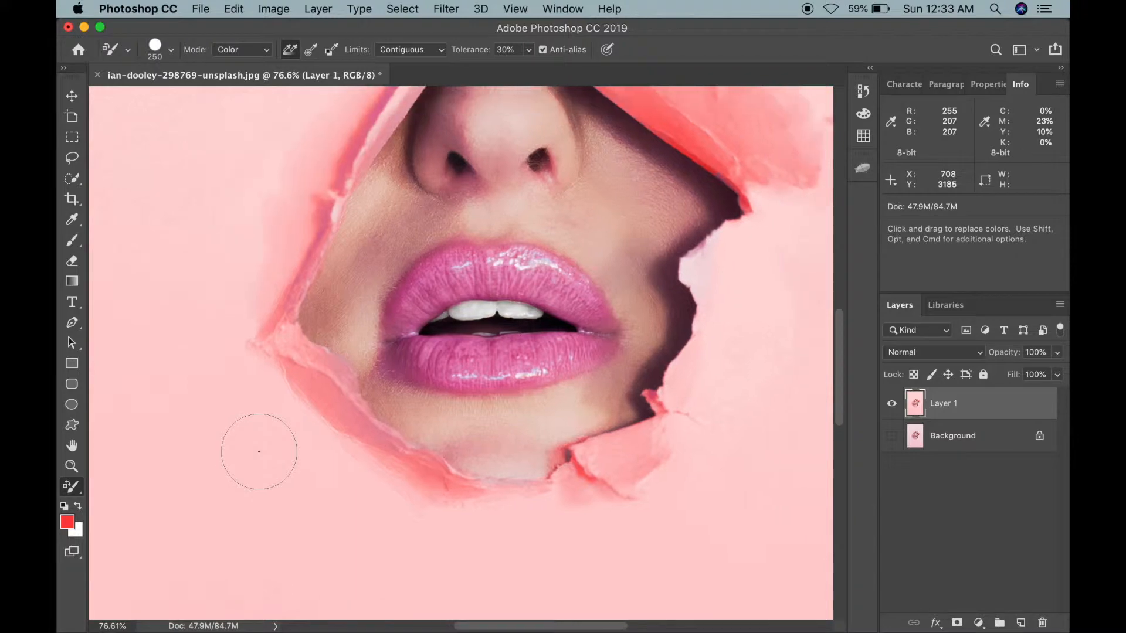
scroll(398, 369, "up", 5)
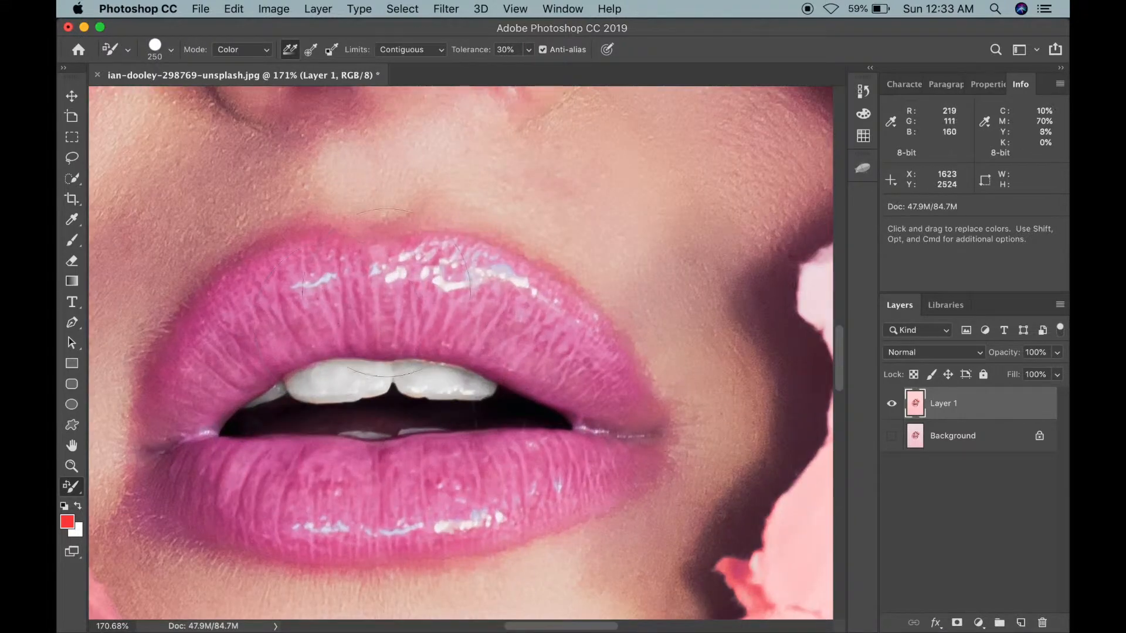
mouse_move(400, 308)
left_mouse_down()
mouse_move(334, 296)
mouse_move(263, 306)
mouse_move(175, 425)
mouse_move(176, 471)
mouse_move(194, 492)
left_mouse_up()
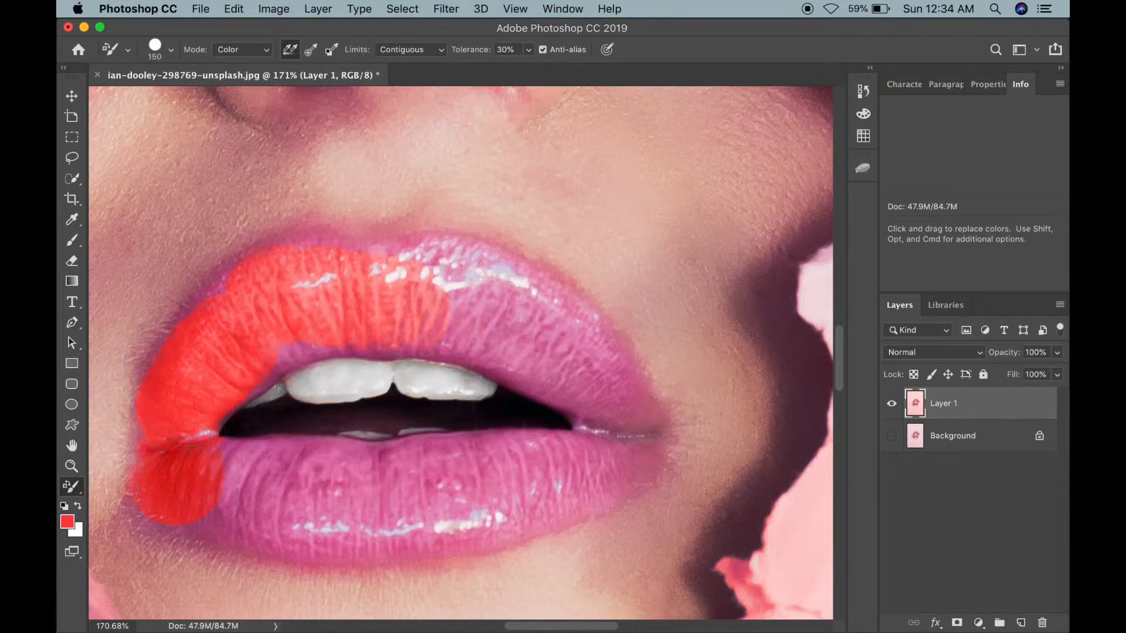
left_click_drag(405, 503, 520, 485)
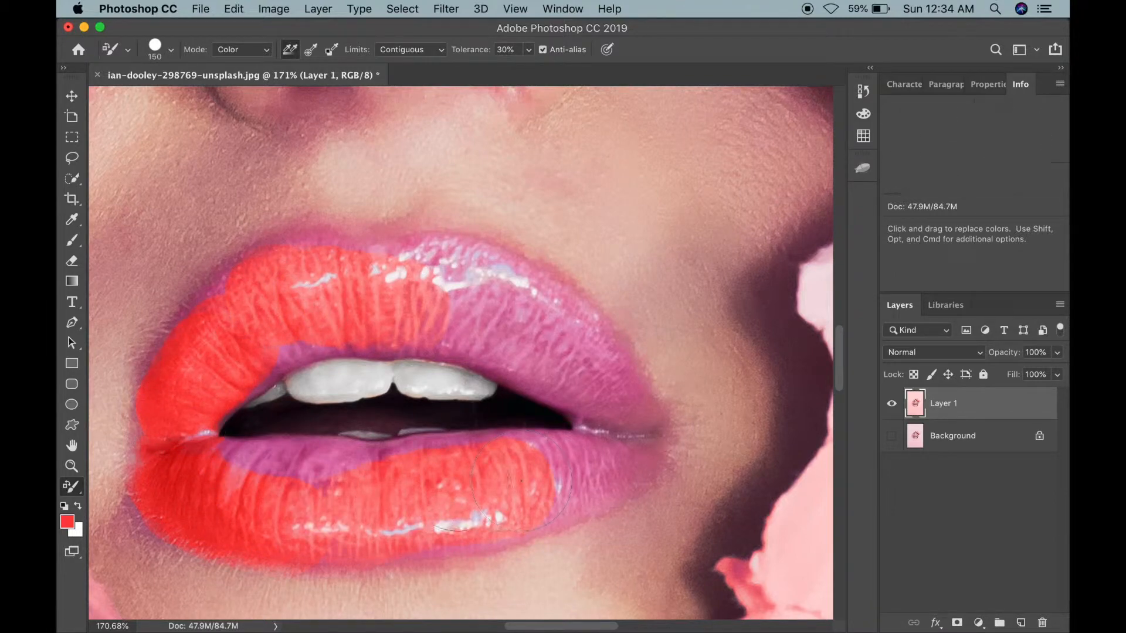
left_click_drag(261, 471, 570, 448)
left_click(593, 384)
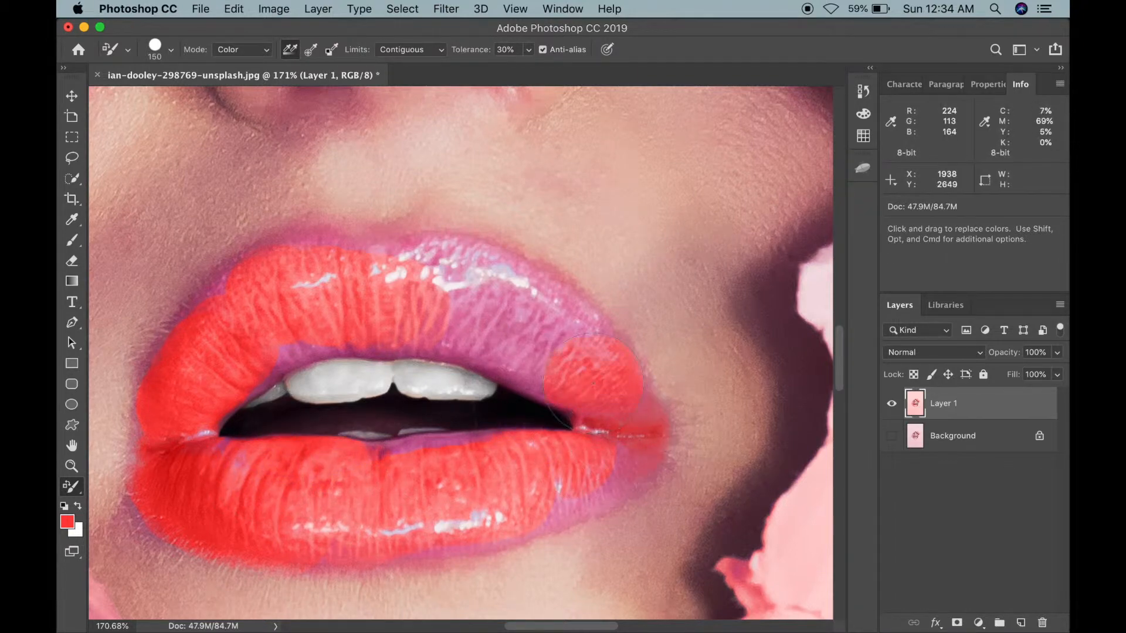
left_click_drag(528, 337, 528, 336)
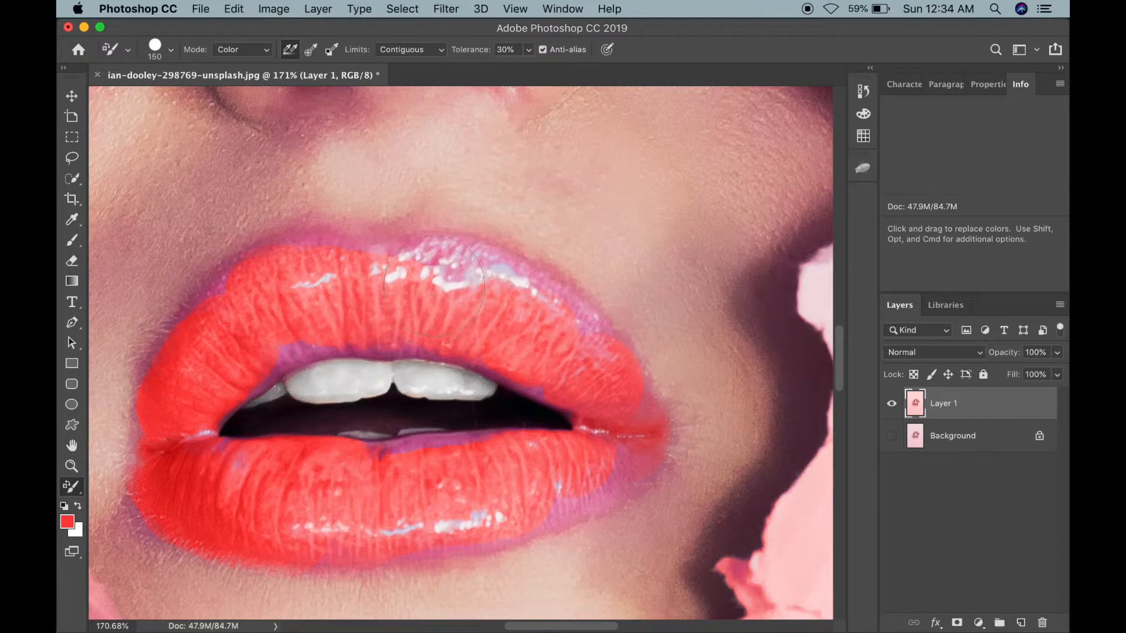
left_click_drag(567, 355, 572, 407)
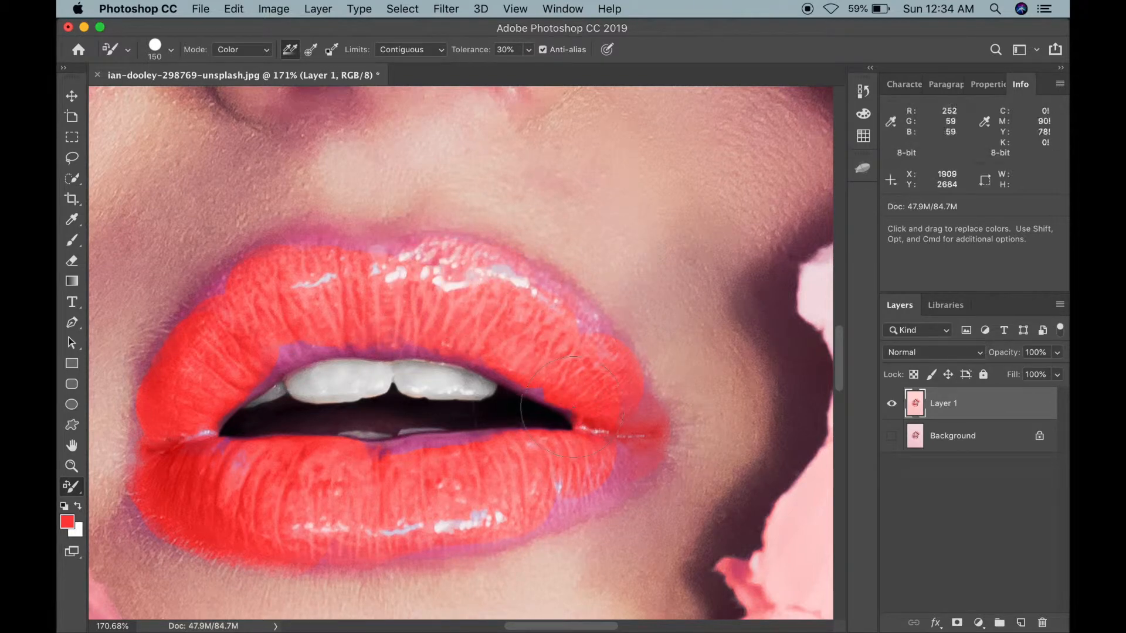
Step: Touch up the lips' left corner with the Color Replacement brush, undoing two stray strokes
left_click(532, 394)
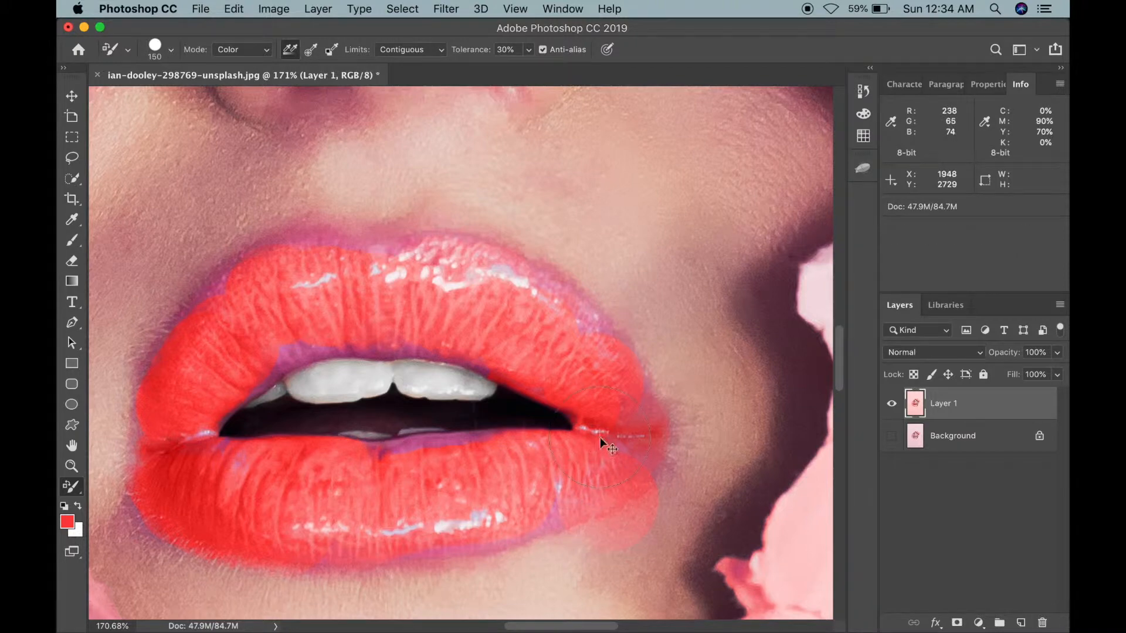
key("super+z")
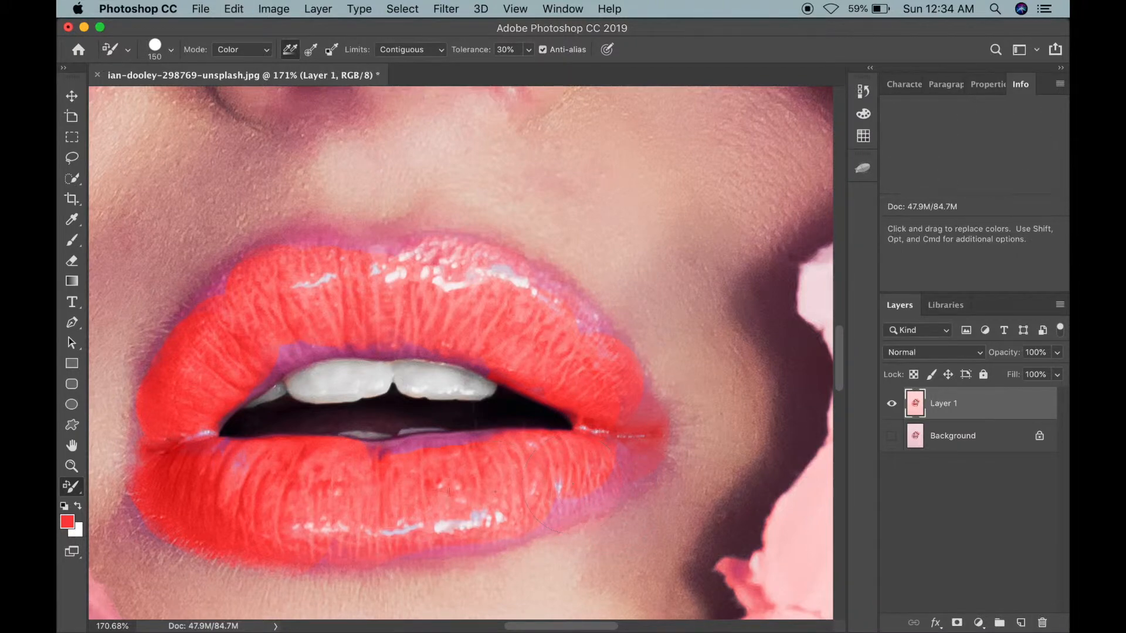
left_click_drag(432, 433, 380, 431)
key("super+z")
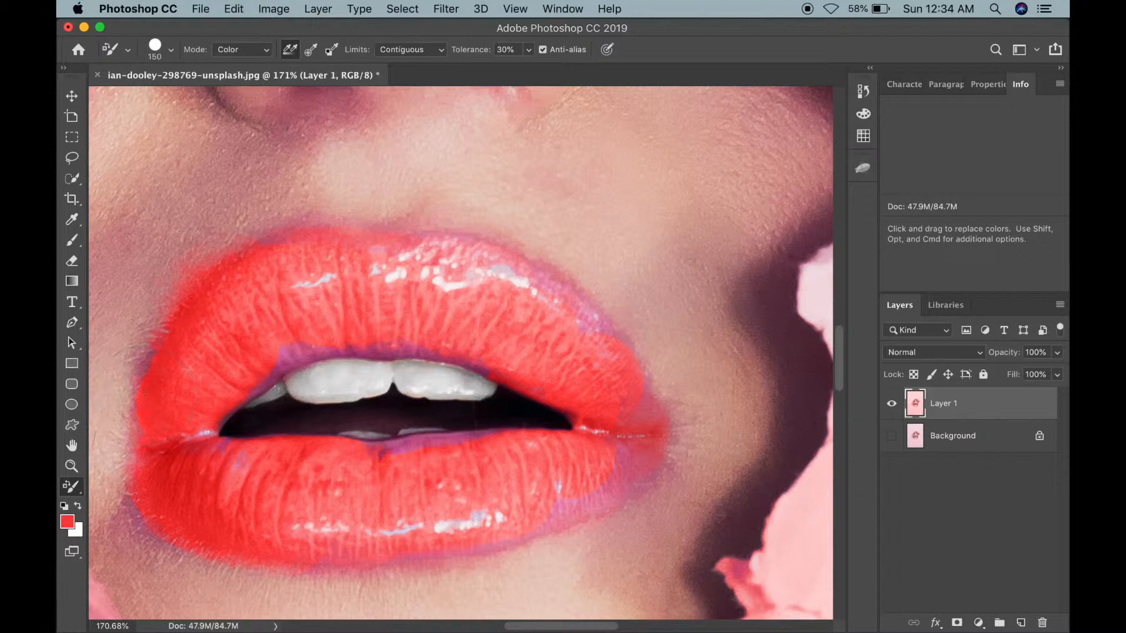
left_click_drag(145, 394, 151, 437)
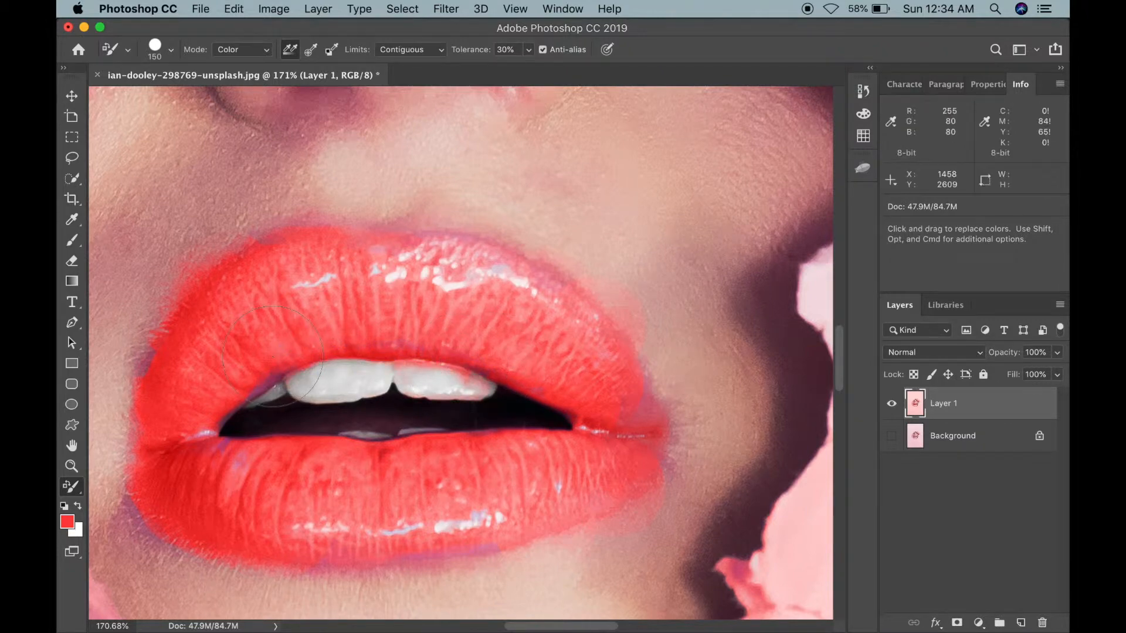
Step: Switch to the Move tool, hide Layer 1 and show the original Background layer fitted on screen
scroll(446, 275, "down", 5)
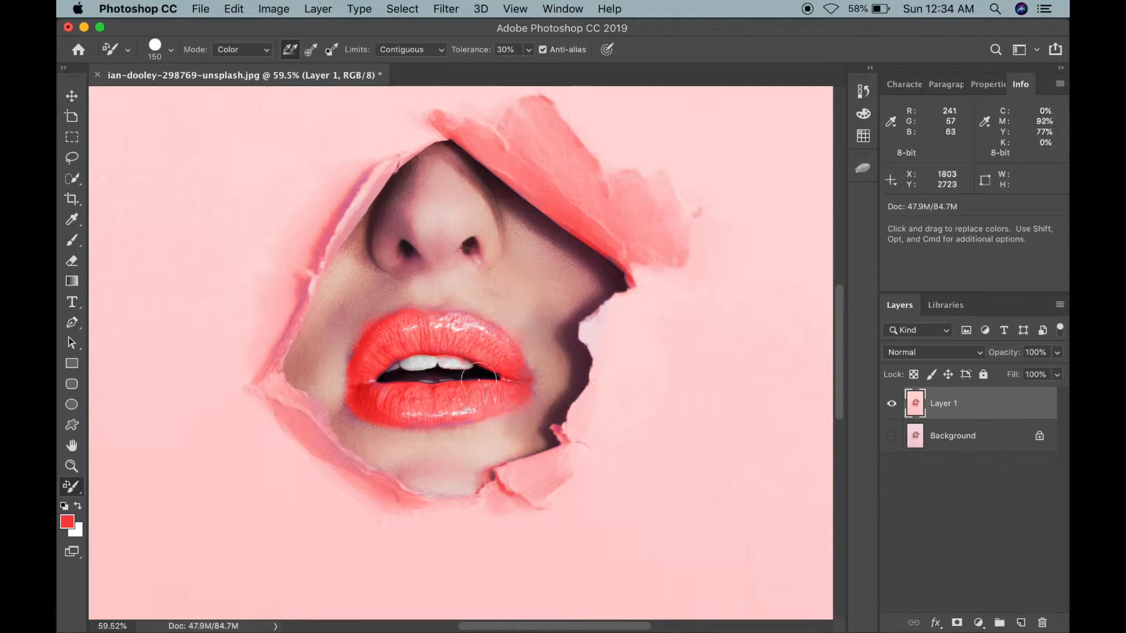
left_click(72, 323)
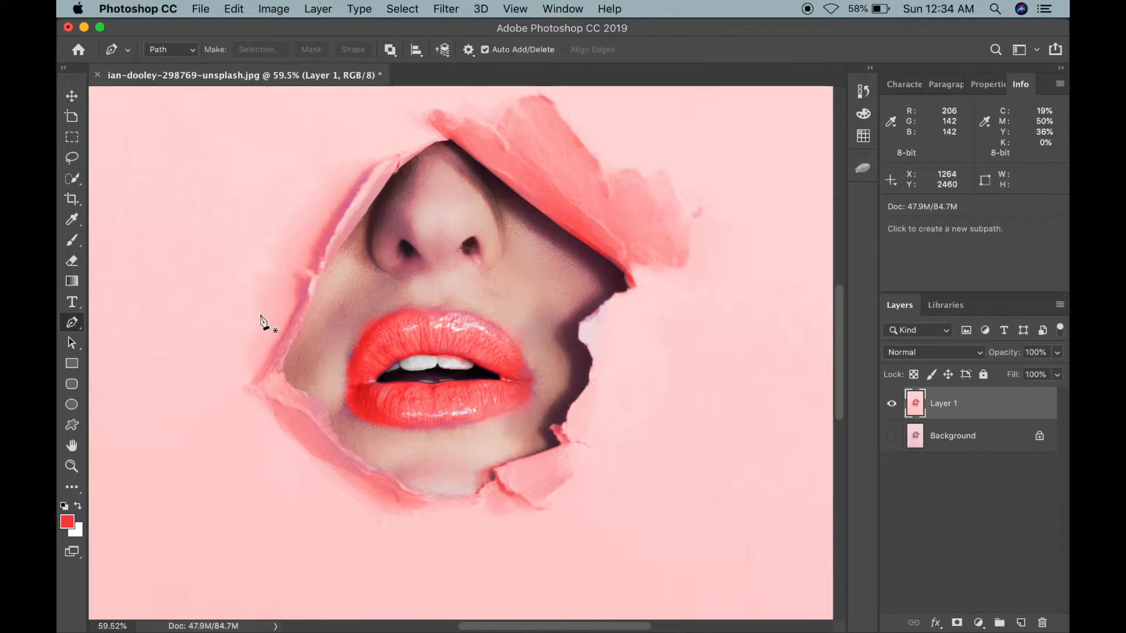
left_click(72, 98)
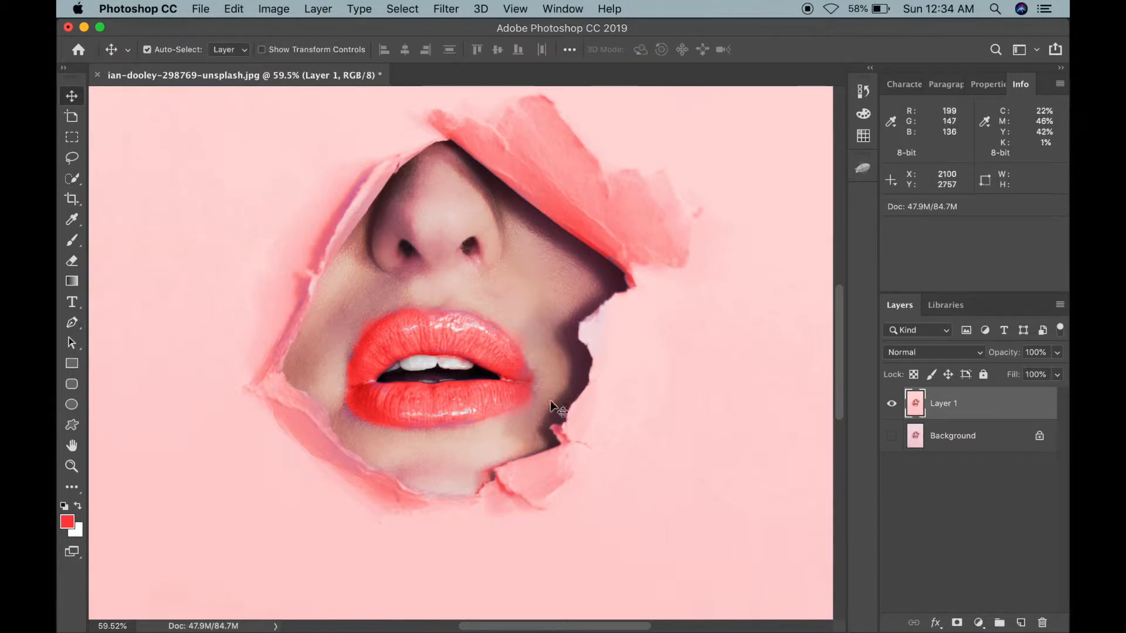
left_click(943, 447)
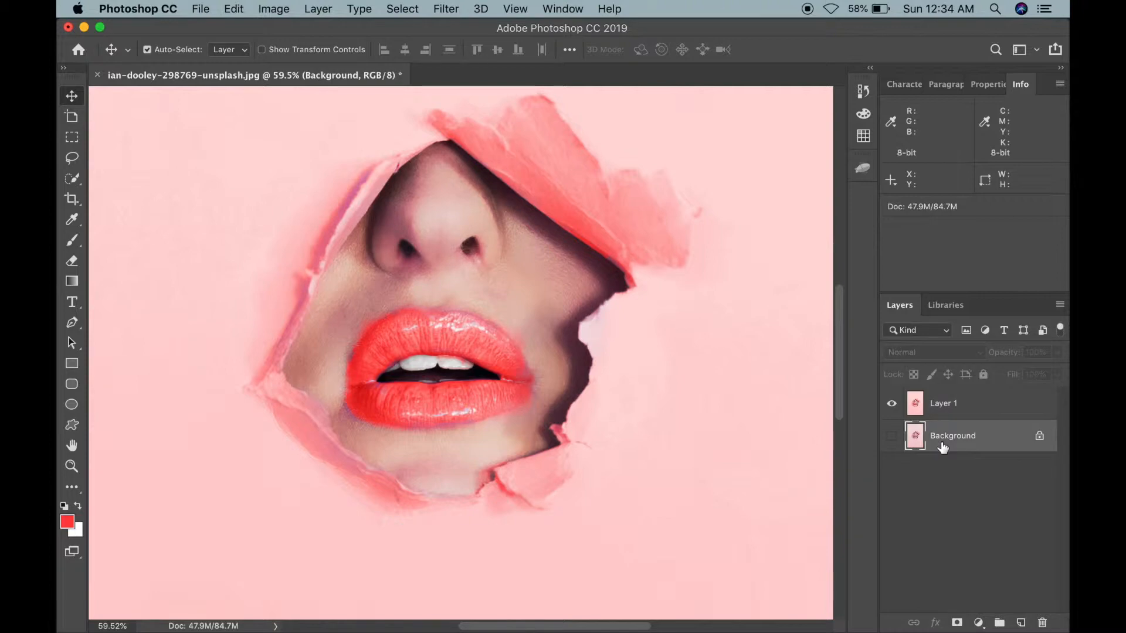
left_click(892, 404)
key("super+0")
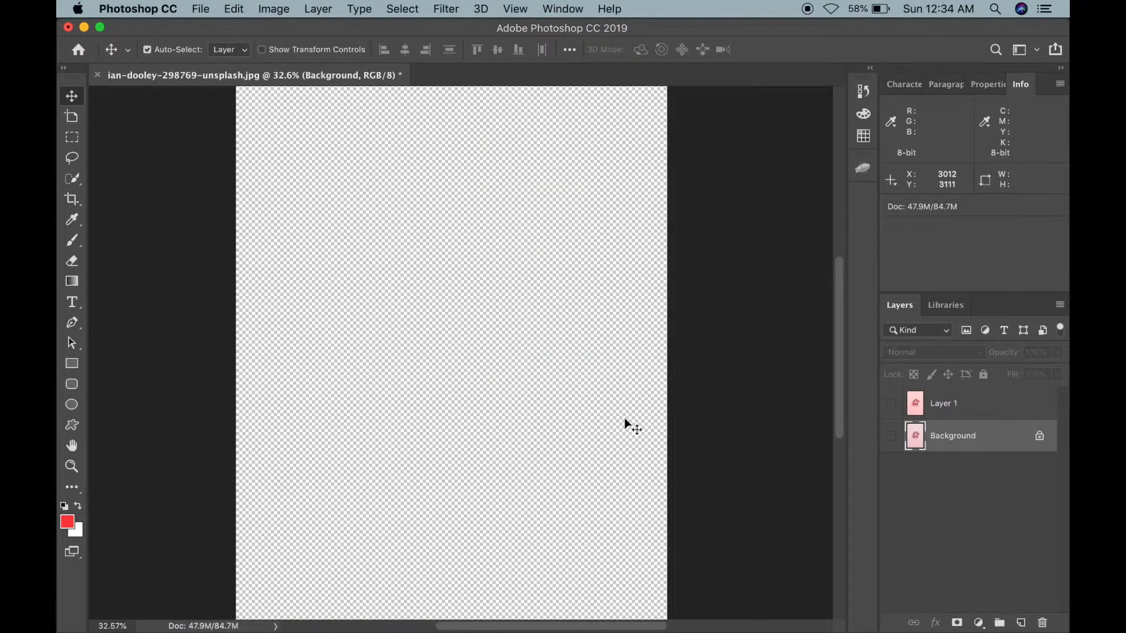
left_click(888, 437)
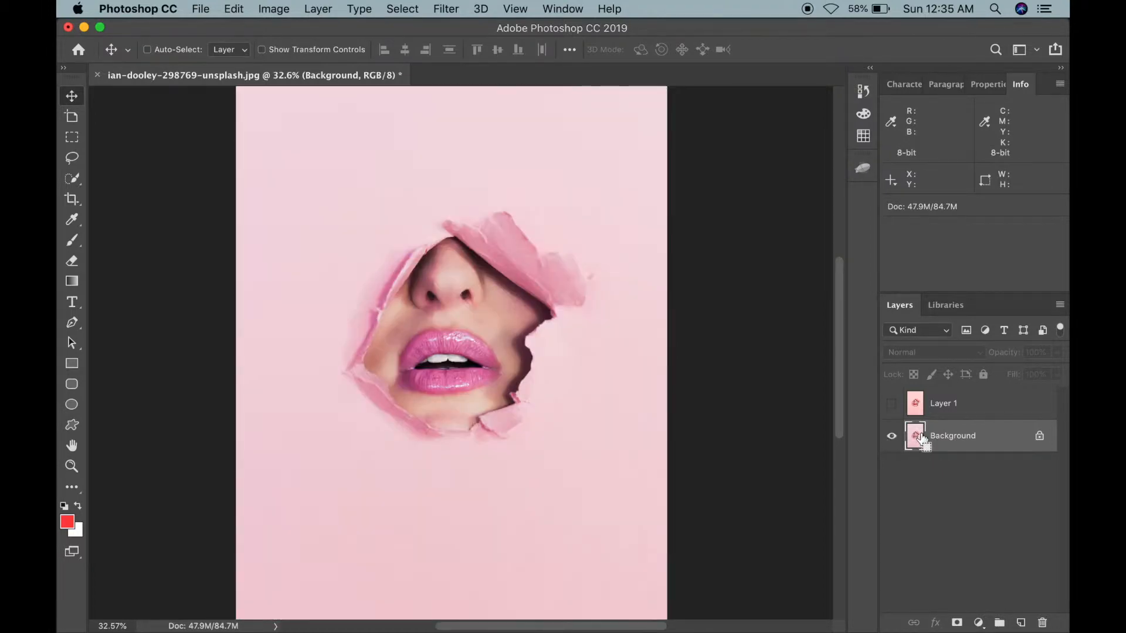
Step: Duplicate the Background layer and hide the original Background
key("super+j")
left_click(890, 469)
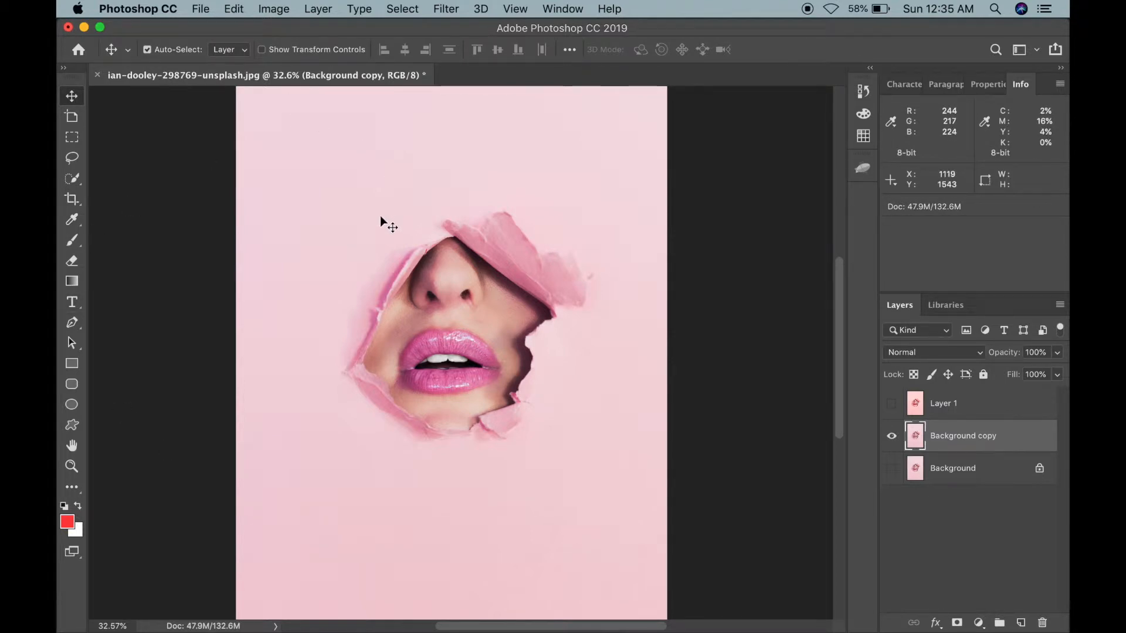
Step: Open Replace Color on the Background copy and sample the pink background color
left_click(268, 8)
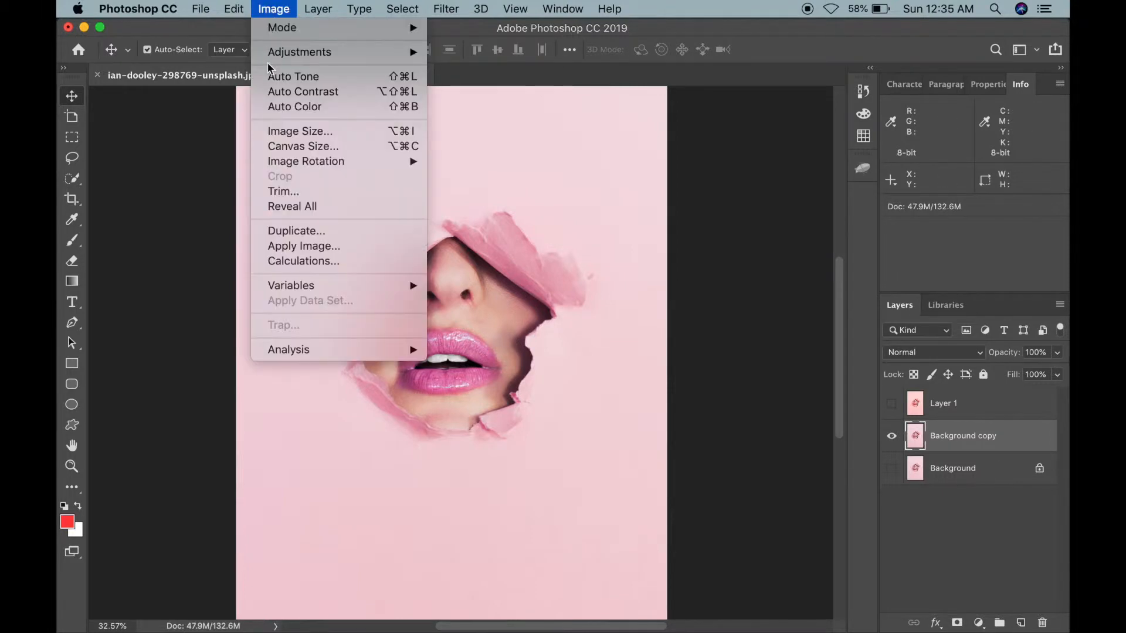
mouse_move(311, 56)
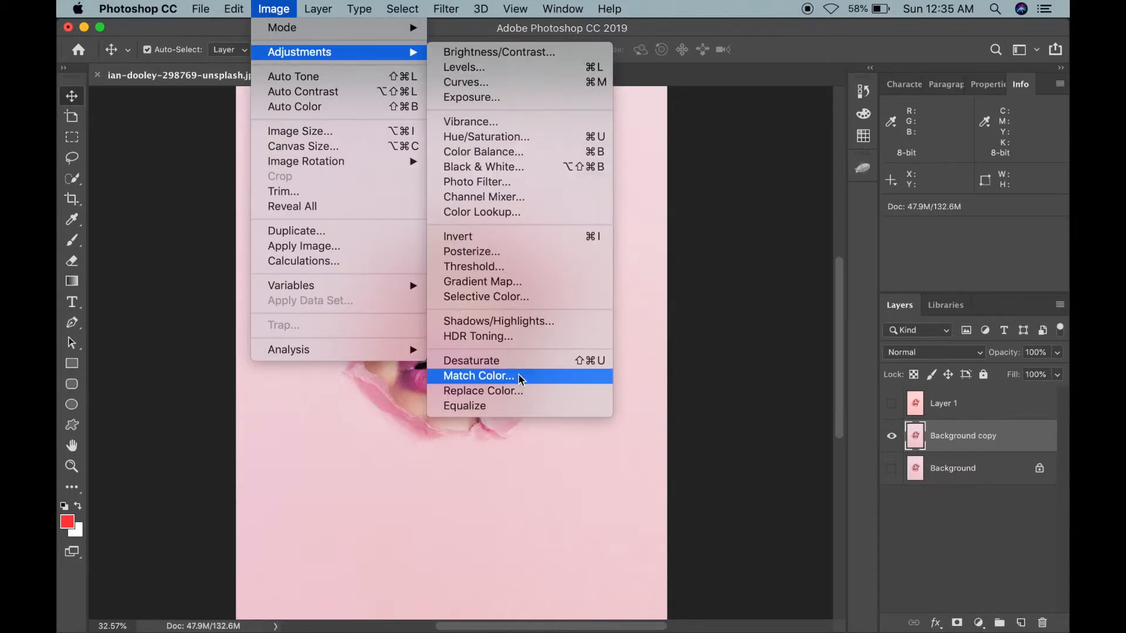
left_click(495, 390)
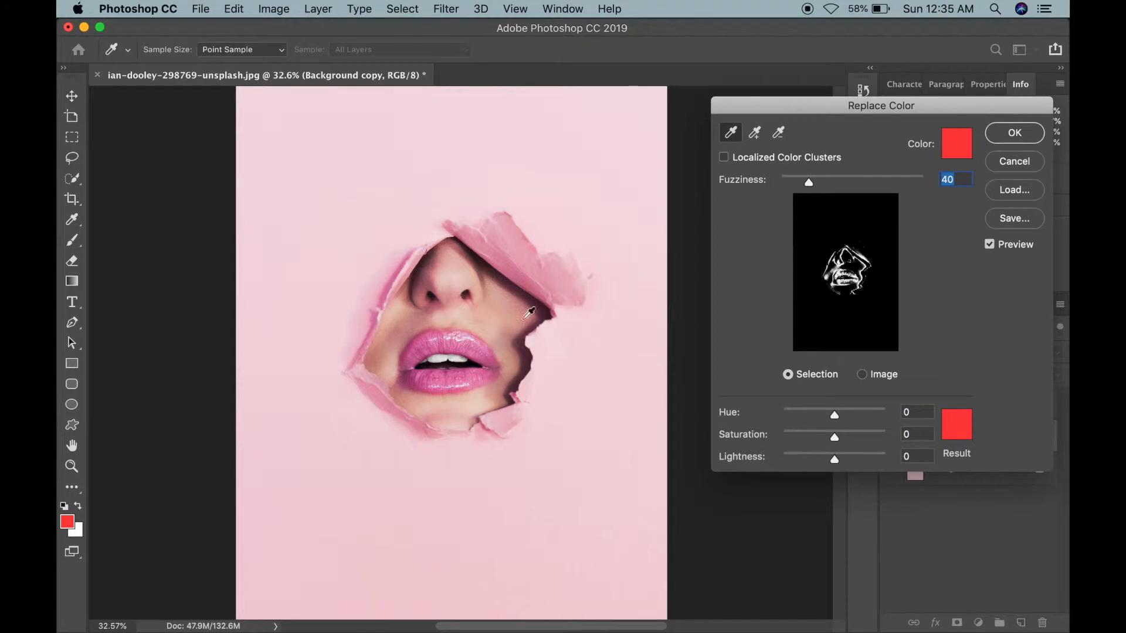
left_click(729, 133)
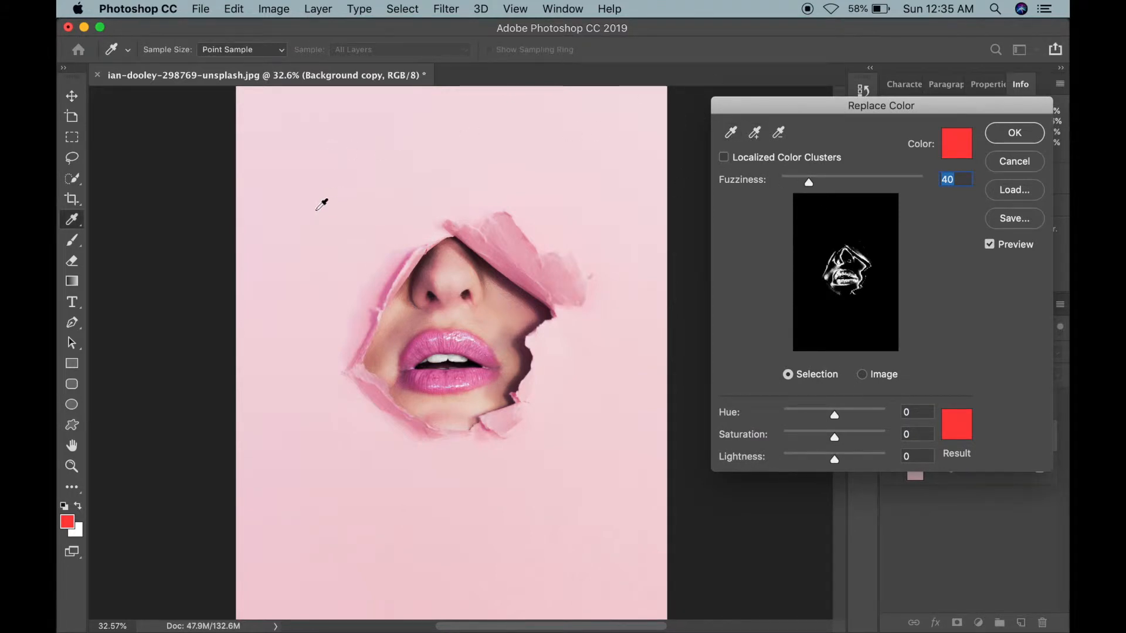
left_click(322, 189)
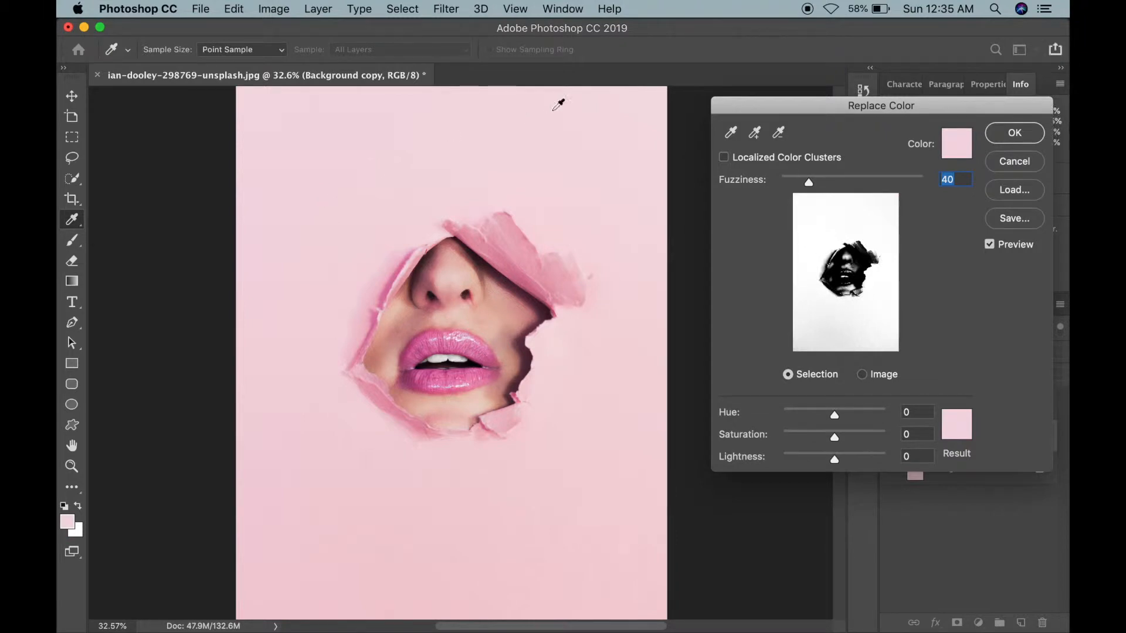
Step: Add the torn paper edges, skin shadows and lips to the color selection with extra samples
left_click(754, 133)
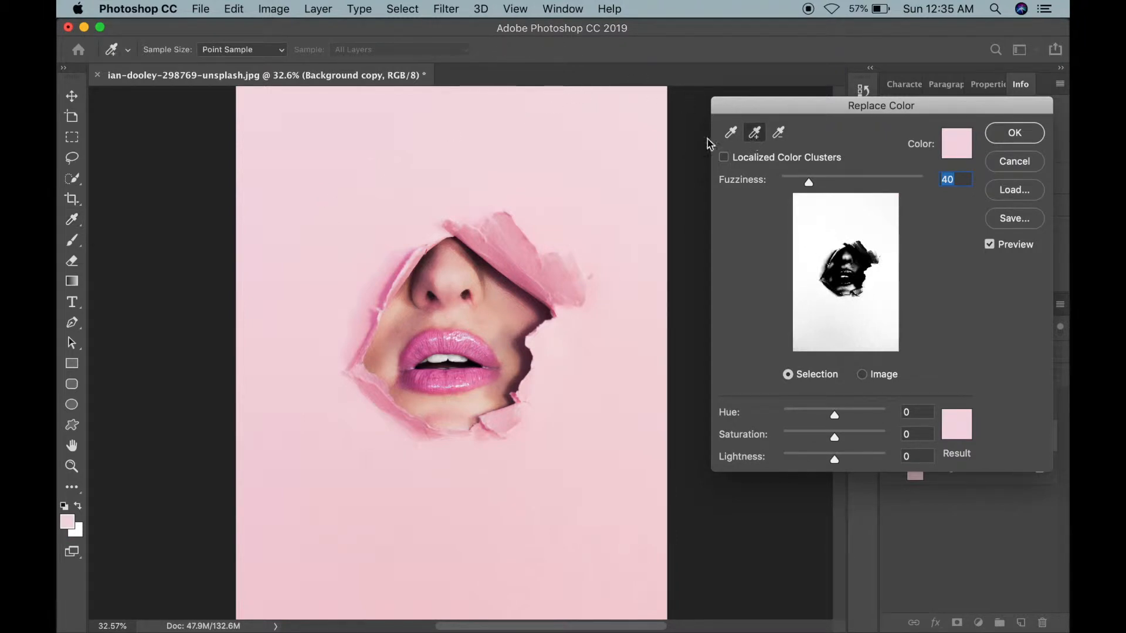
left_click(516, 244)
left_click_drag(515, 245, 556, 299)
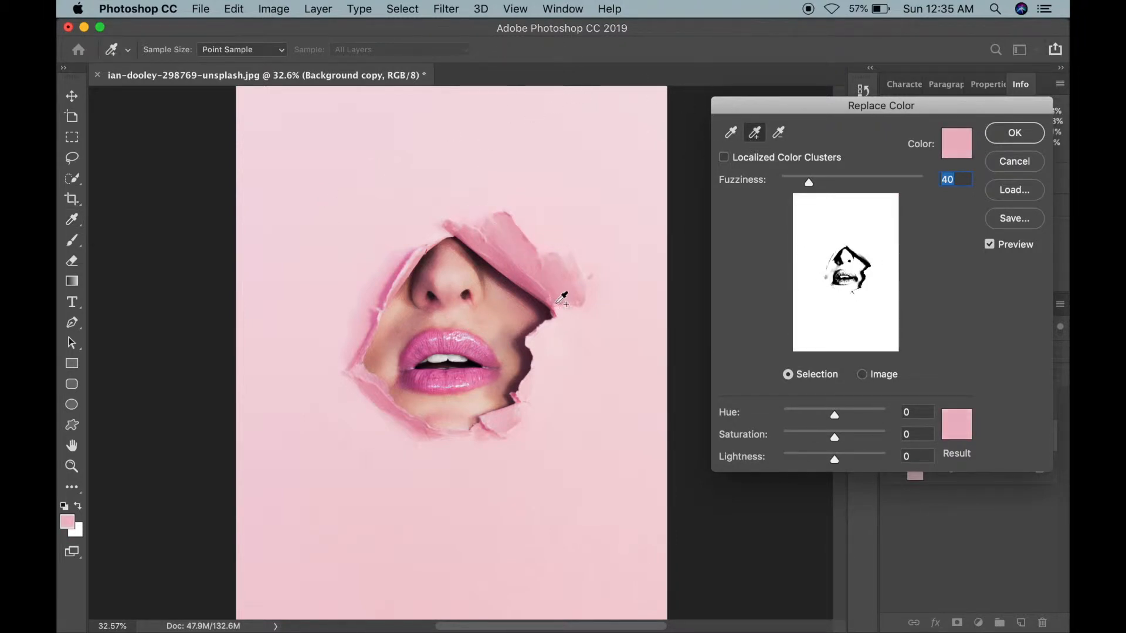
left_click(559, 418)
left_click(517, 414)
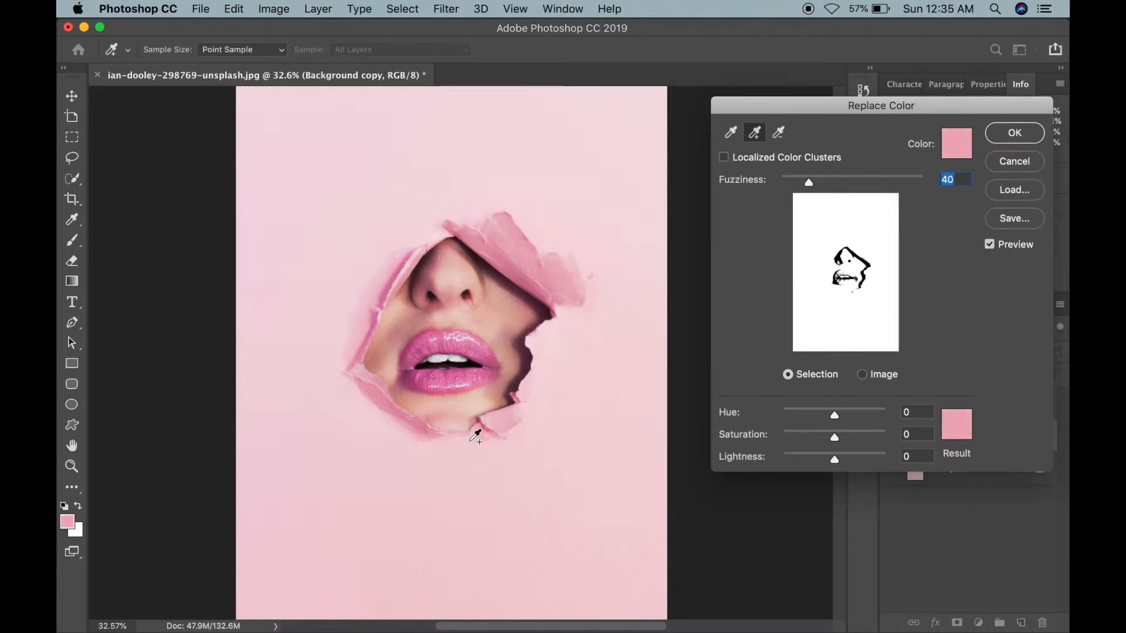
left_click(342, 412)
left_click(389, 401)
left_click(368, 323)
left_click(626, 336)
left_click(485, 356)
left_click(420, 345)
left_click(406, 379)
left_click(493, 373)
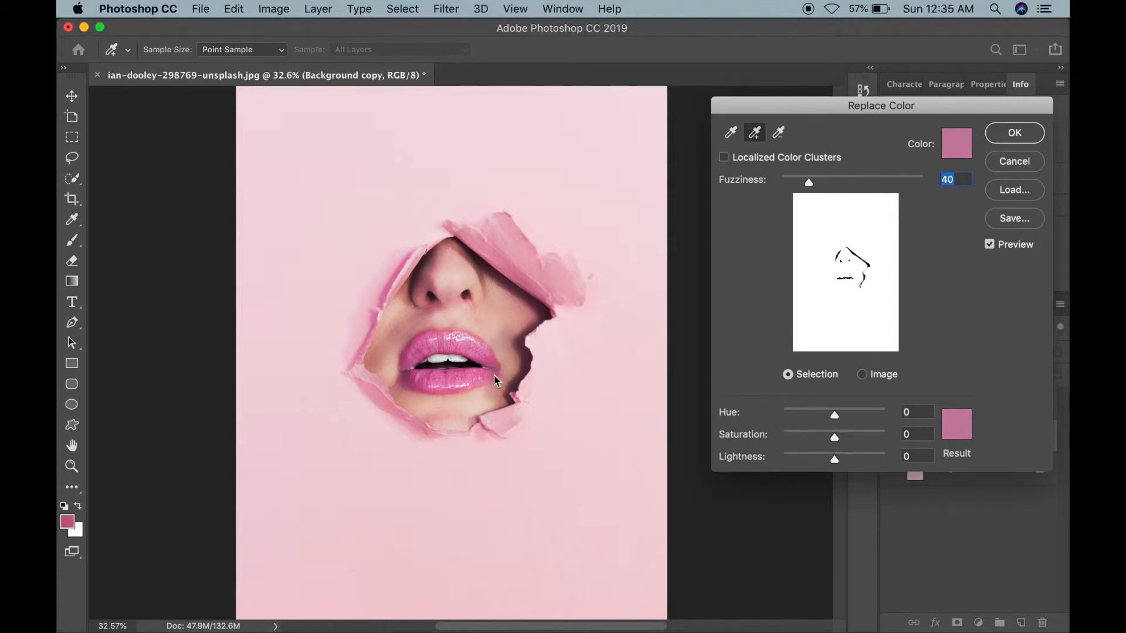
left_click(488, 370)
Step: Set the replacement Hue to +29, Saturation to +10 and Lightness to -2, and apply it
left_click_drag(835, 415, 843, 416)
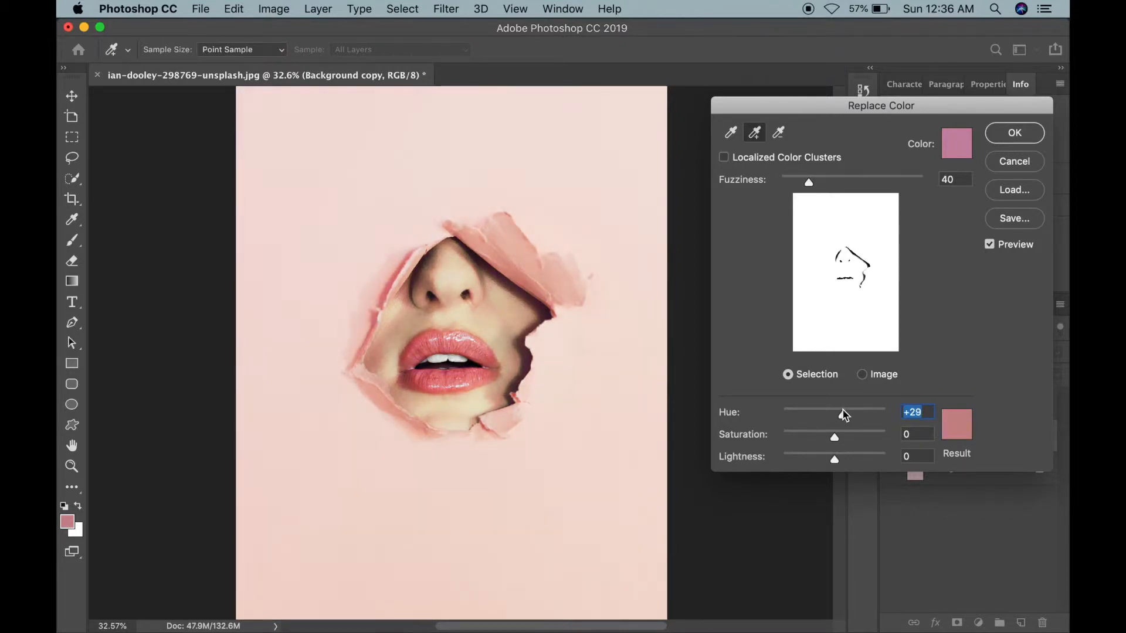
mouse_move(842, 416)
left_mouse_down()
mouse_move(860, 417)
mouse_move(721, 410)
mouse_move(844, 419)
left_mouse_up()
left_click_drag(836, 437, 839, 436)
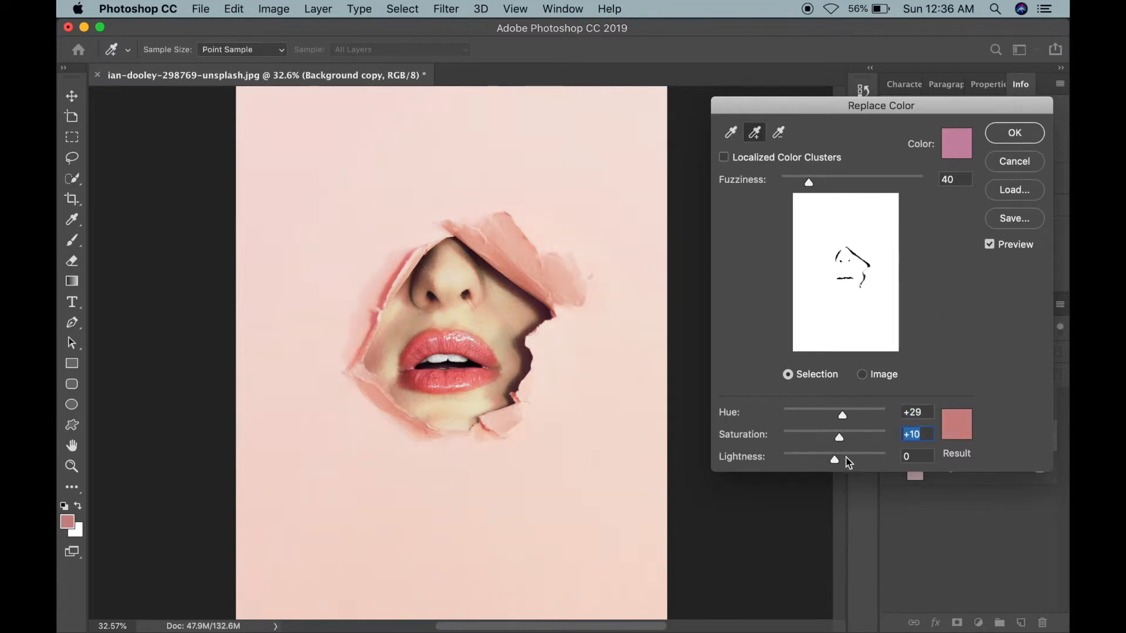
left_click_drag(835, 460, 833, 461)
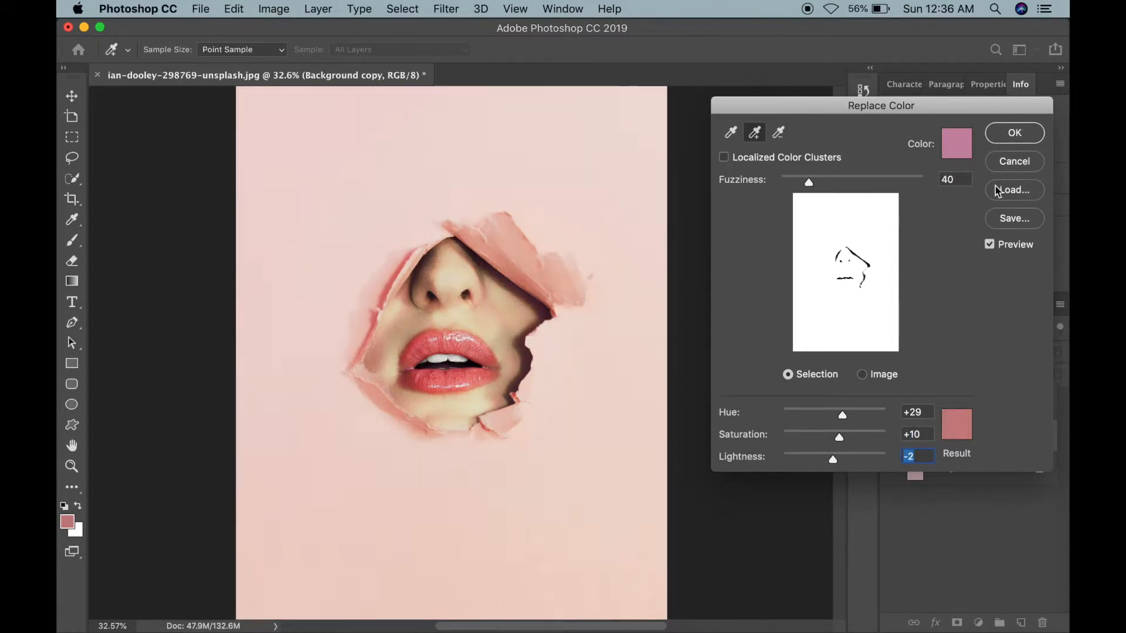
key("Return")
Step: Zoom out and toggle layer visibility to compare the adjusted copy with the original
scroll(555, 173, "down", 3)
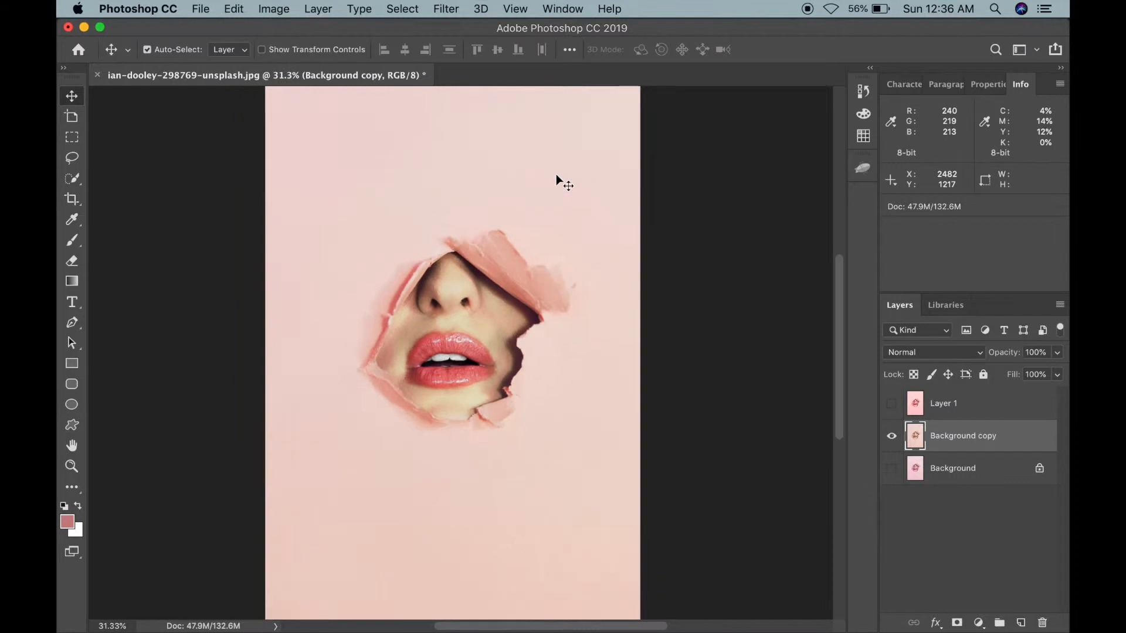
scroll(557, 179, "up", 1)
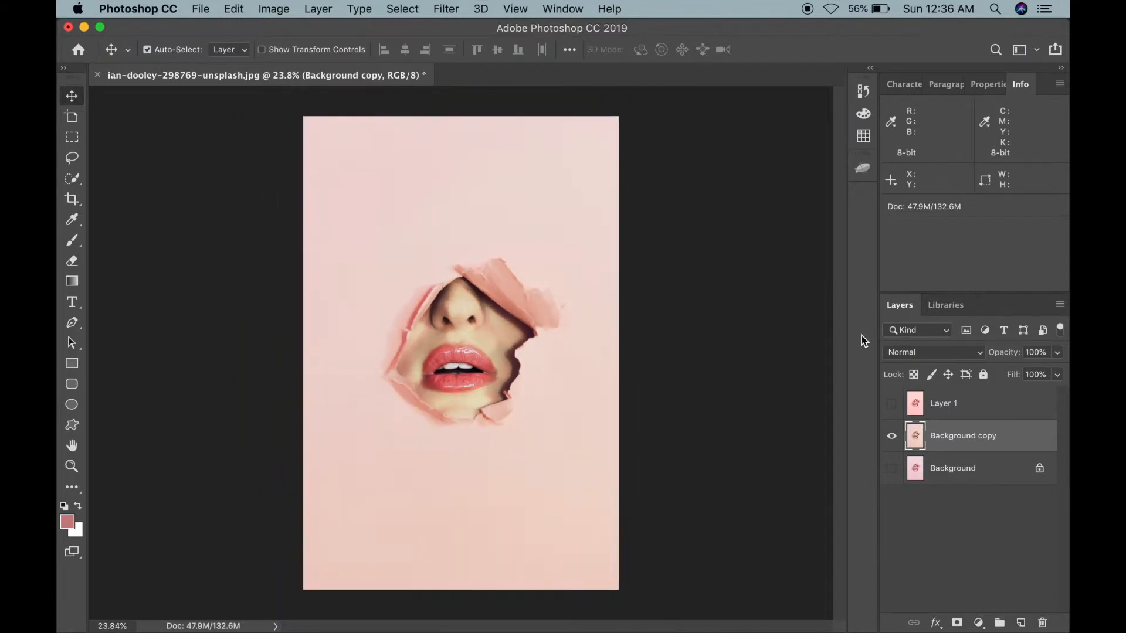
left_click(892, 468)
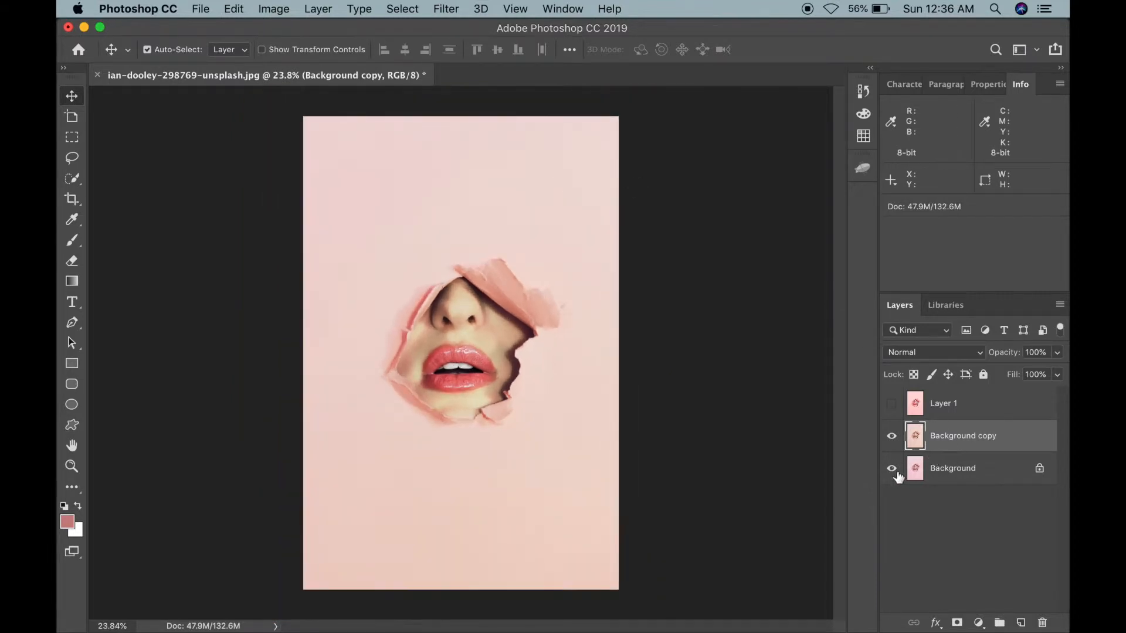
left_click(891, 437)
left_click(892, 437)
left_click(275, 9)
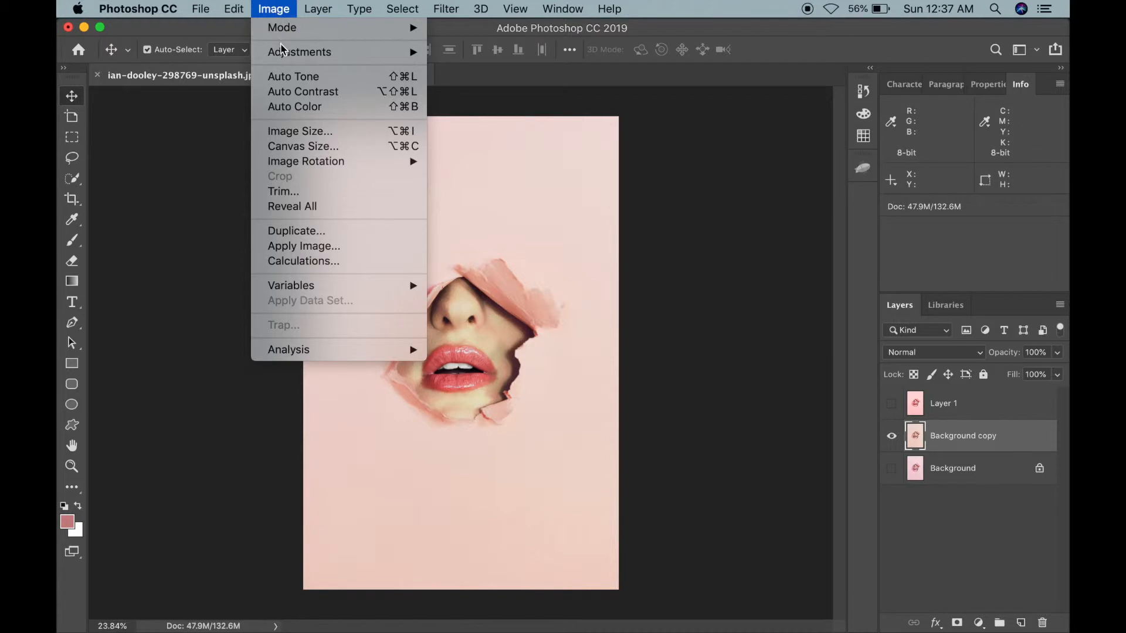
mouse_move(290, 53)
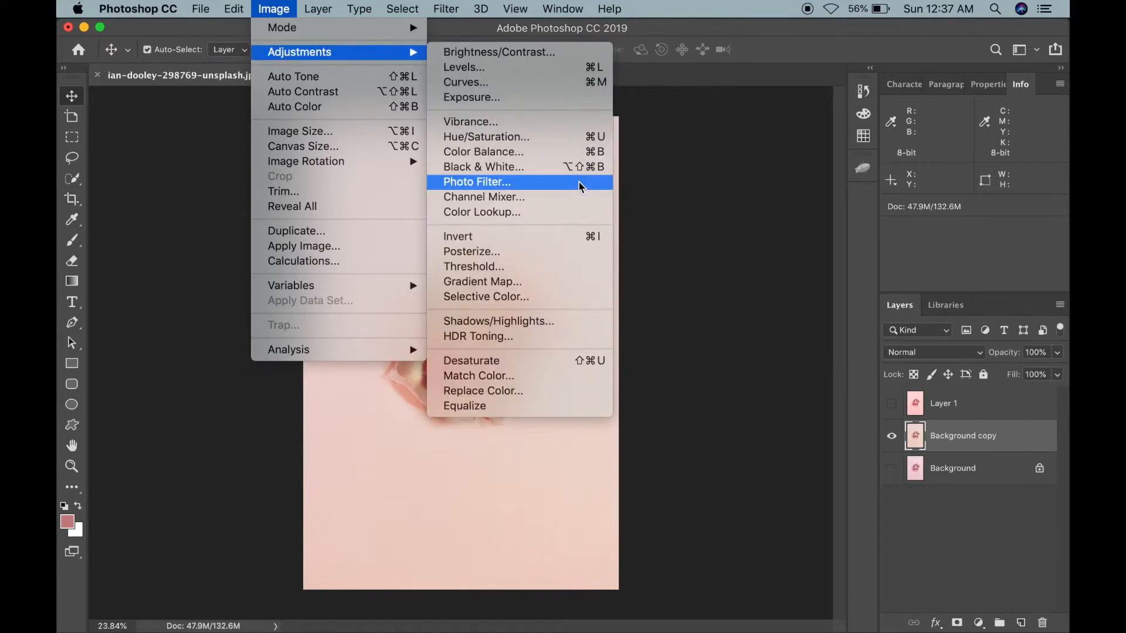
left_click(574, 393)
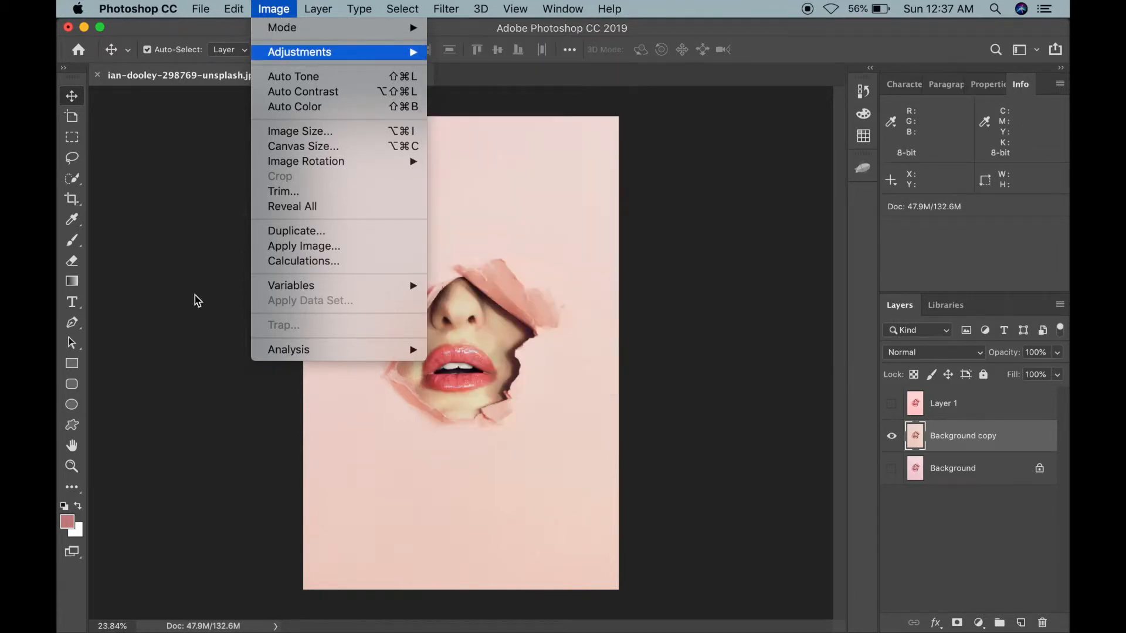
Step: Minimize Photoshop, try opening the dhiva-krishna-463042-unsplash.jpg desktop image, and return to Photoshop
left_click(84, 28)
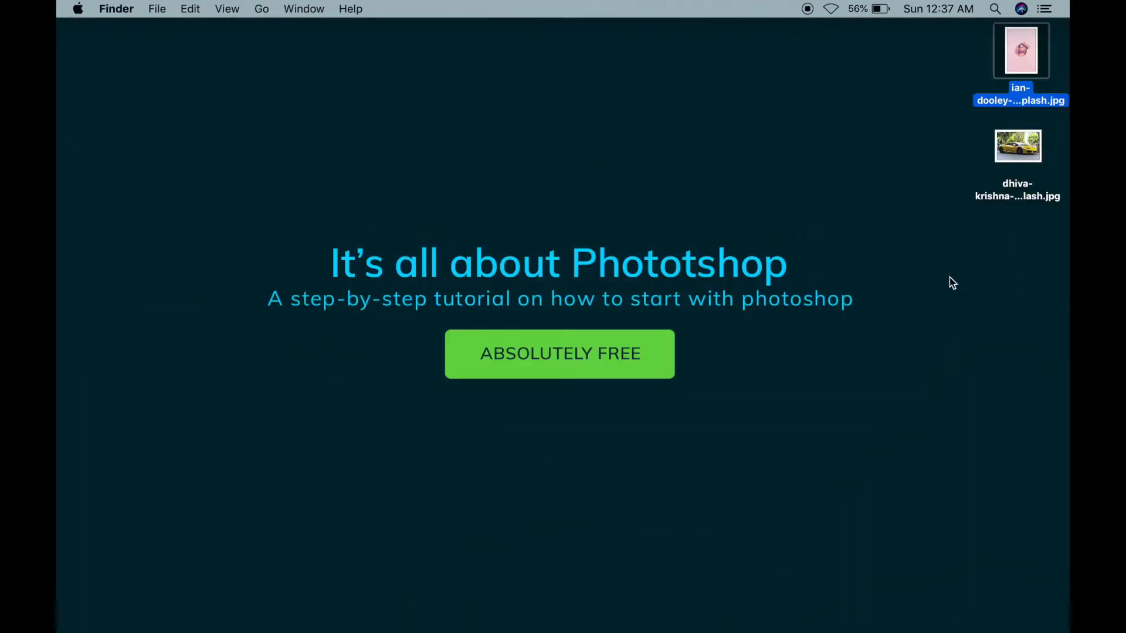
left_click_drag(959, 157, 1045, 168)
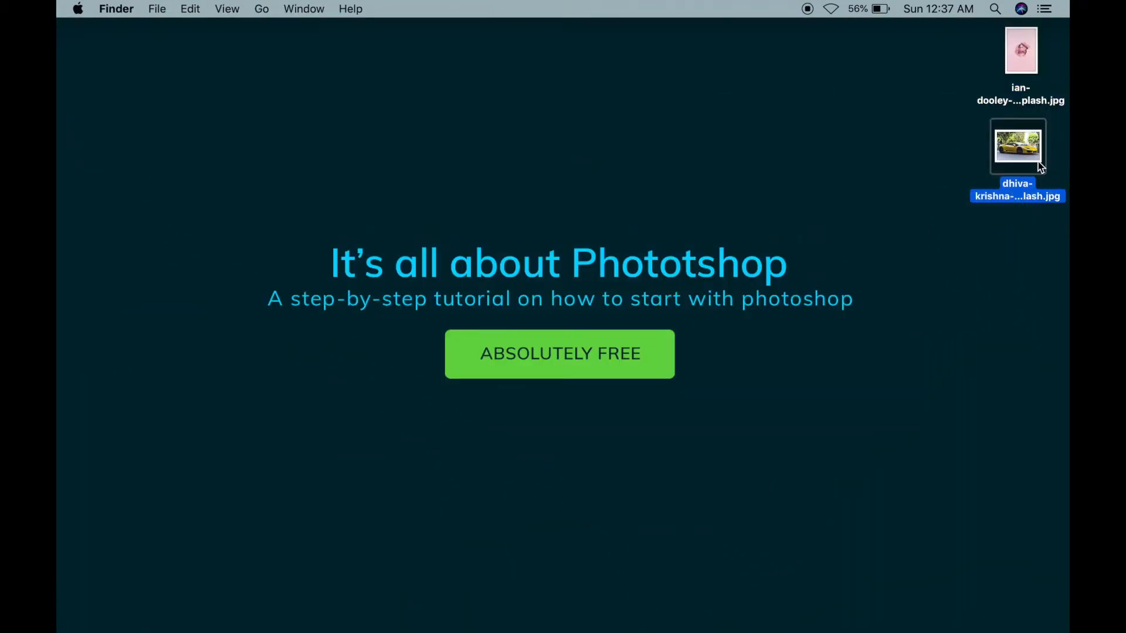
right_click(1022, 152)
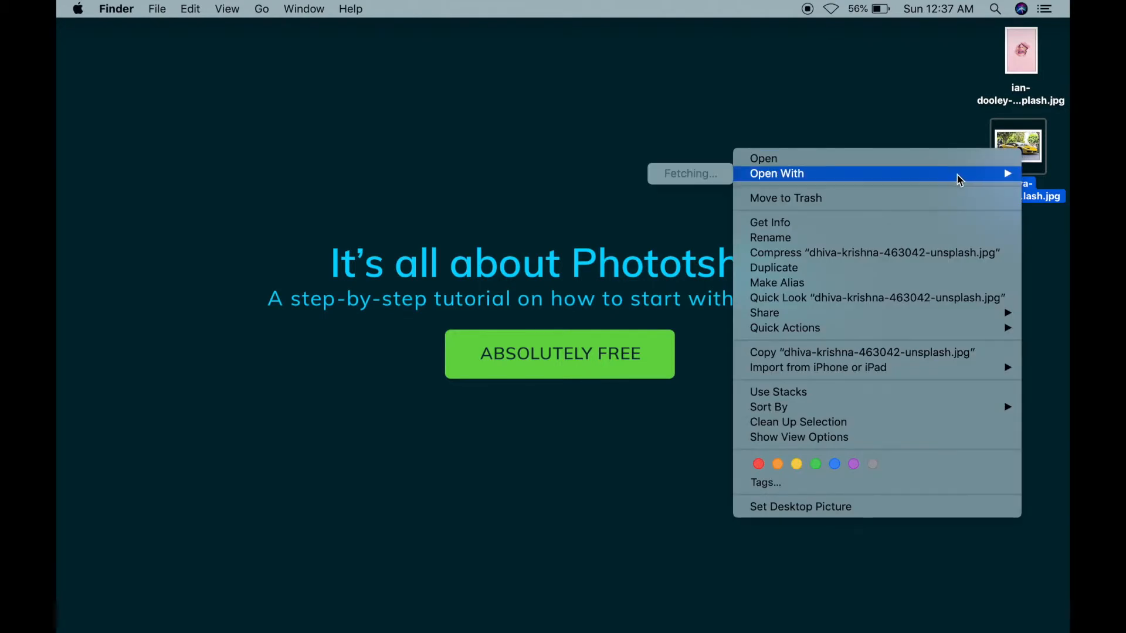
left_click(764, 175)
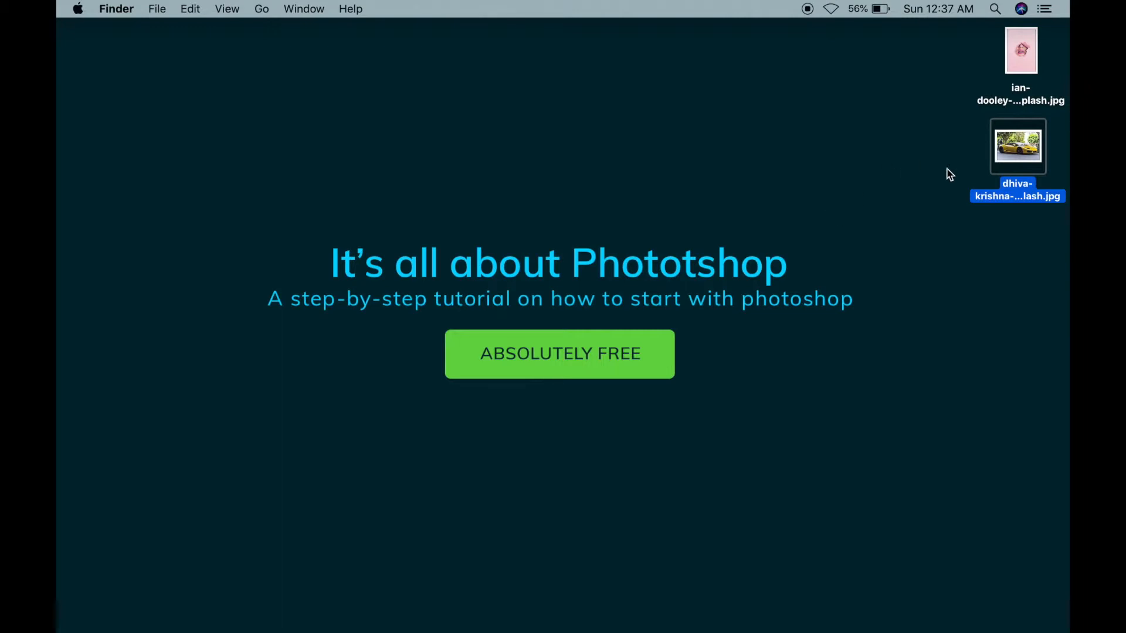
left_click(941, 214)
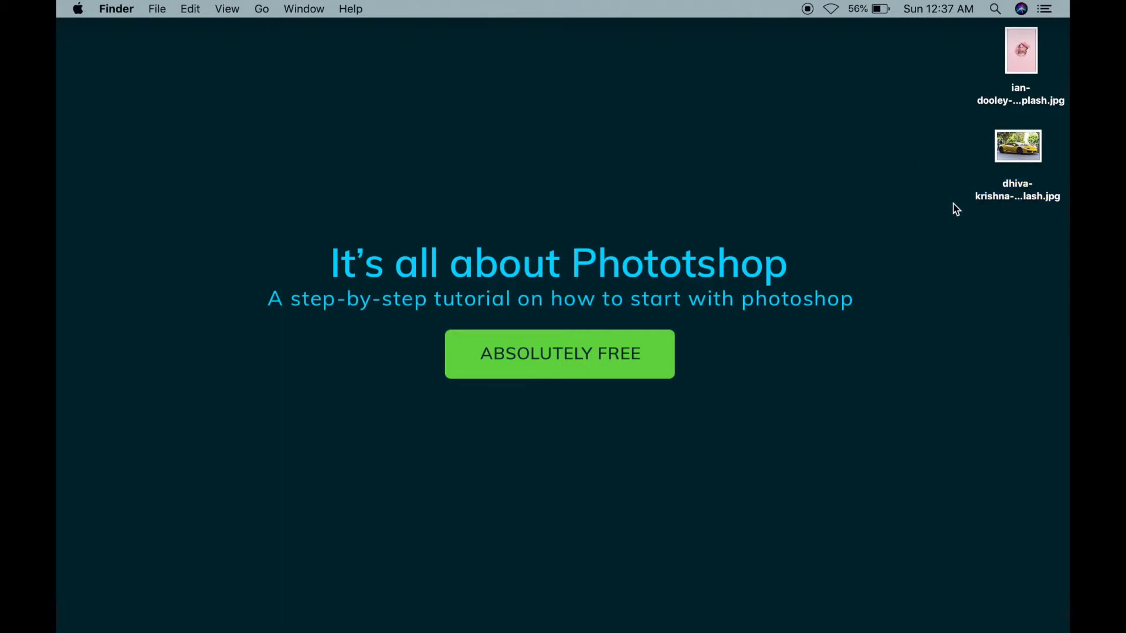
left_click_drag(959, 169, 1020, 210)
right_click(1009, 153)
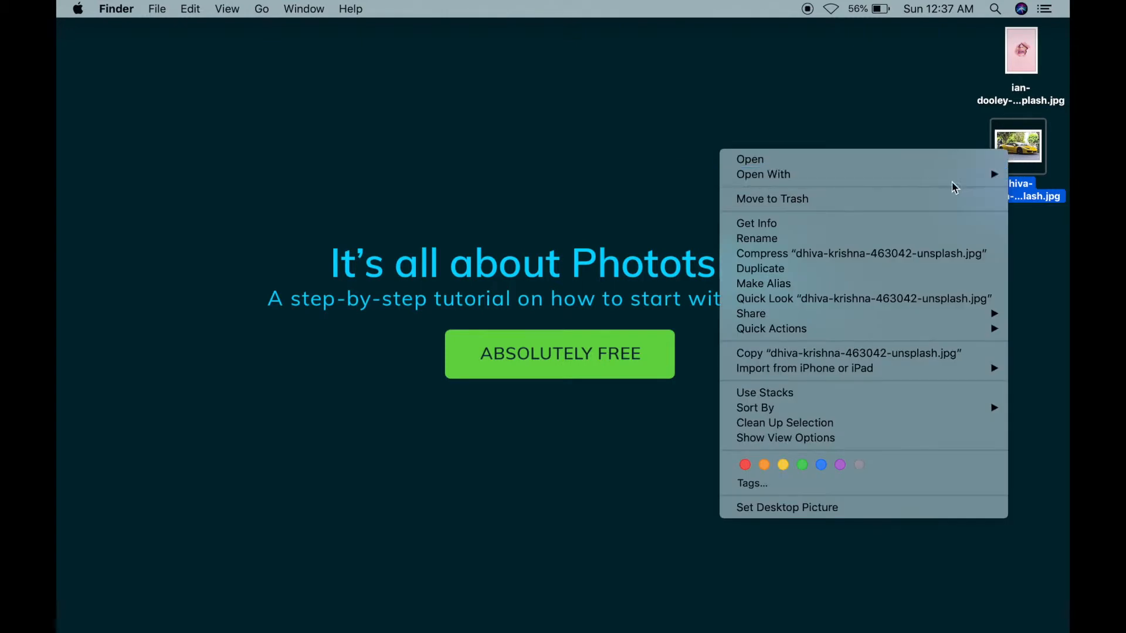
mouse_move(947, 177)
key("Escape")
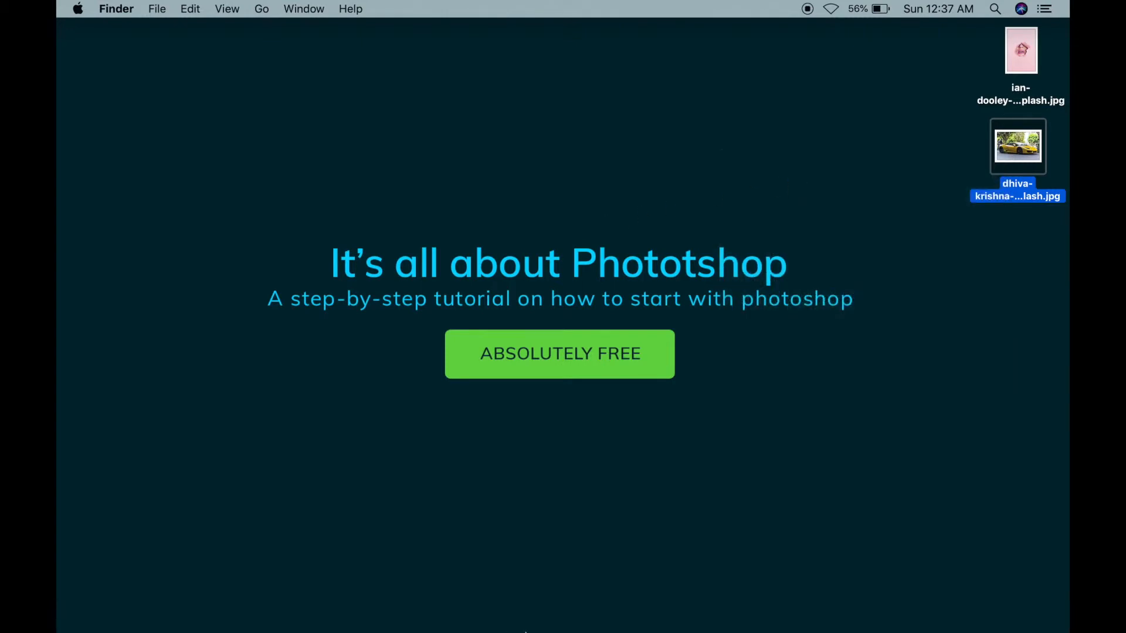
mouse_move(525, 630)
left_click(445, 610)
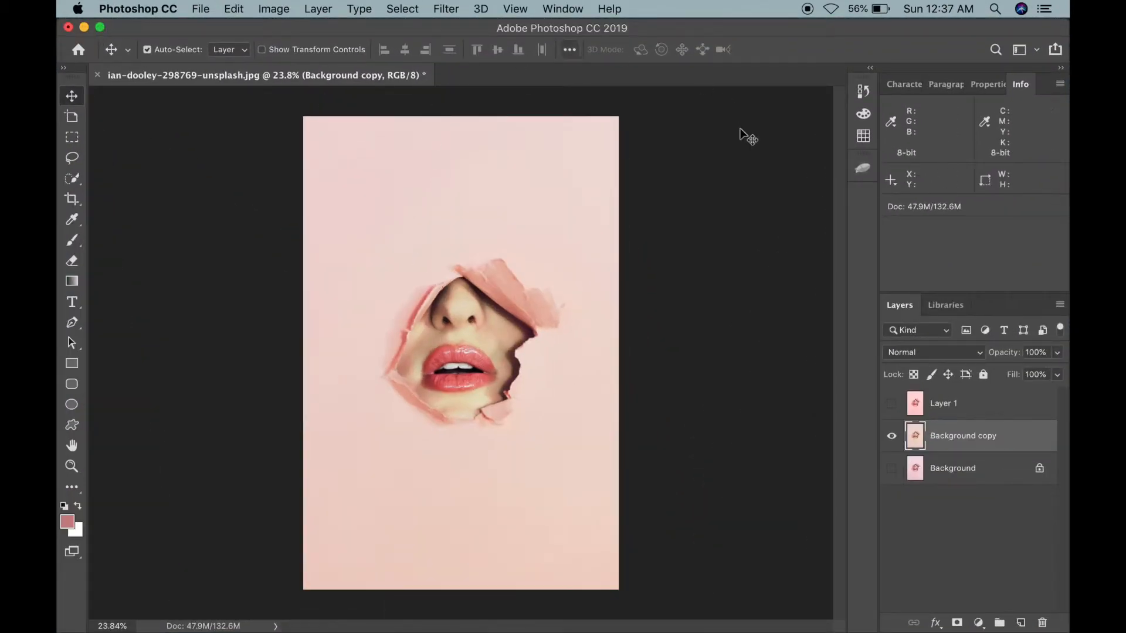
Step: Open the dhiva-krishna-463042-unsplash.jpg desktop image in Photoshop and restore the full-size window
left_click_drag(1066, 26, 739, 92)
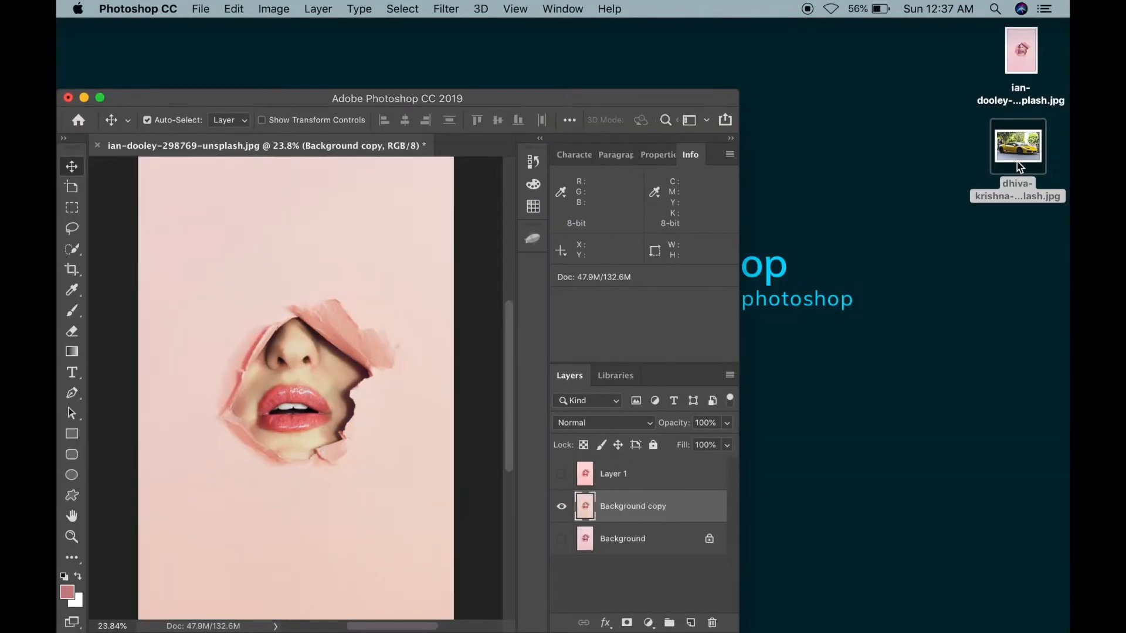
left_click_drag(1020, 168, 509, 149)
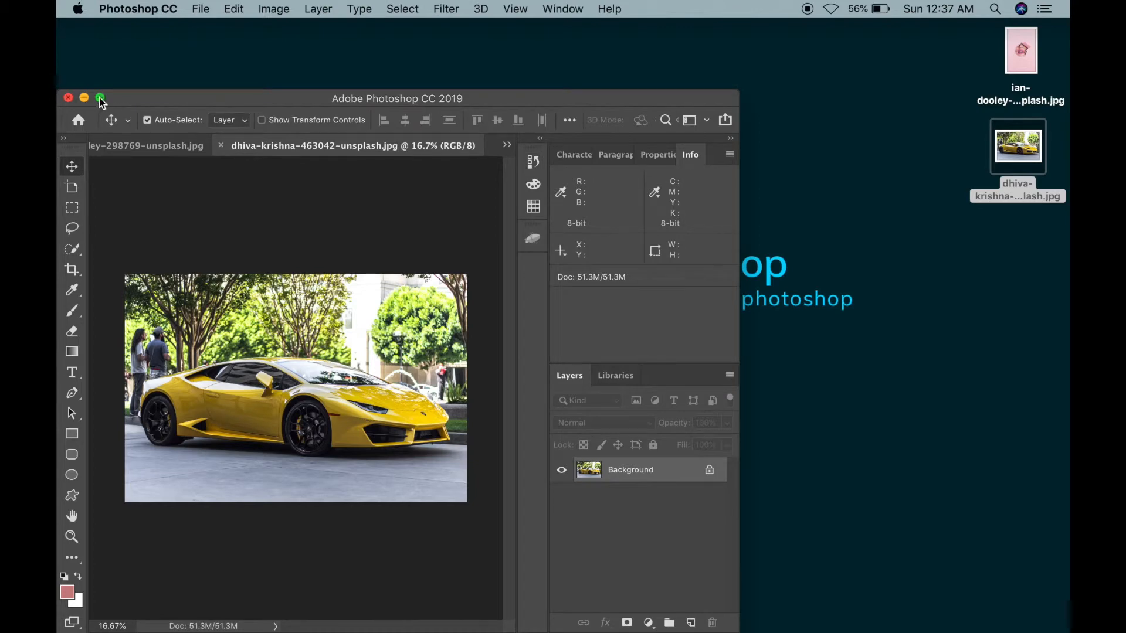
left_click(100, 97)
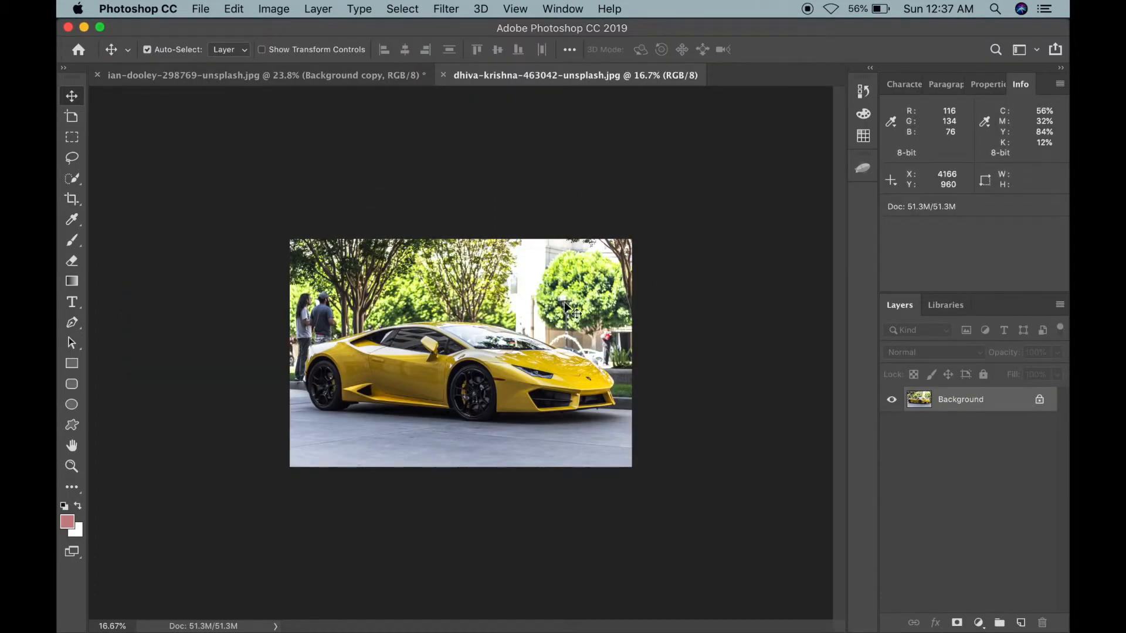
Step: Duplicate the car photo's background layer and hide the original background layer
key("super+j")
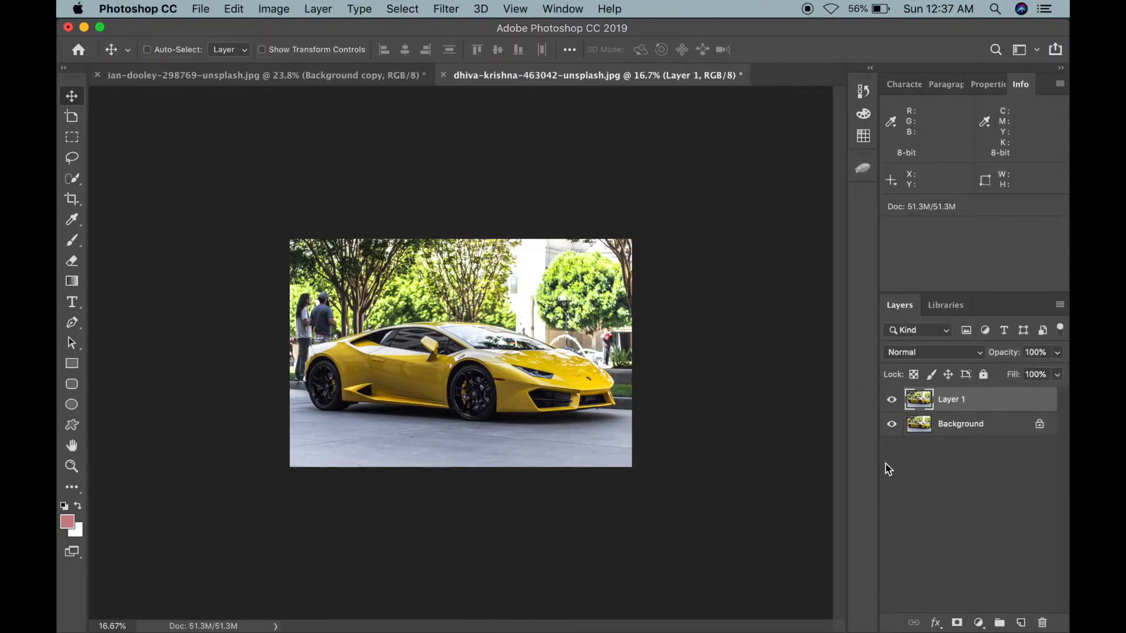
left_click(892, 426)
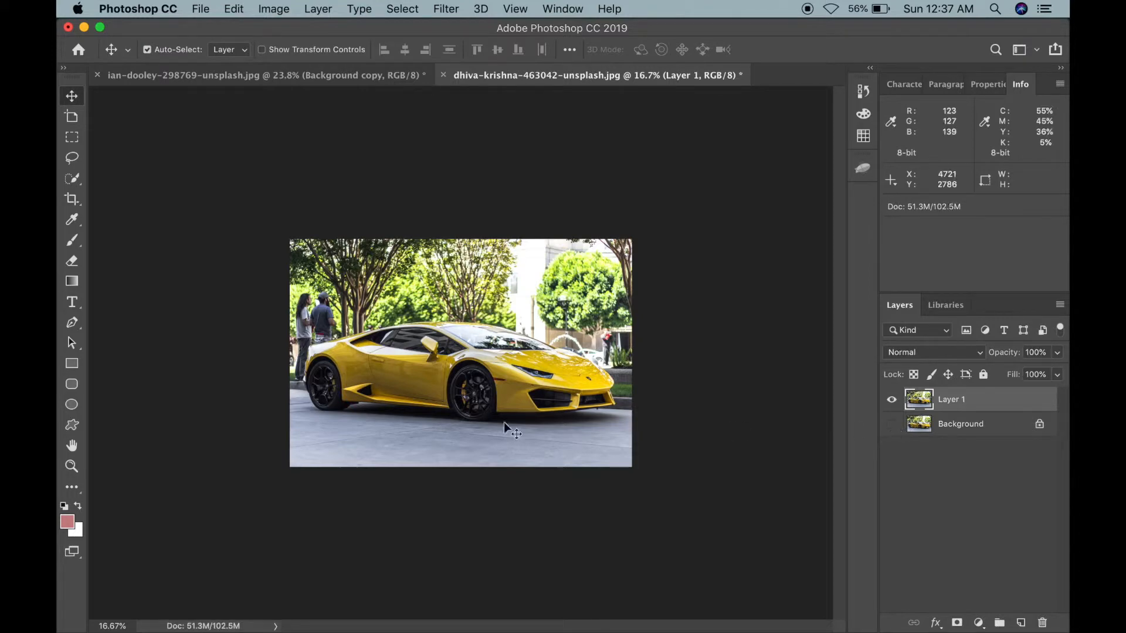
scroll(510, 429, "up", 5)
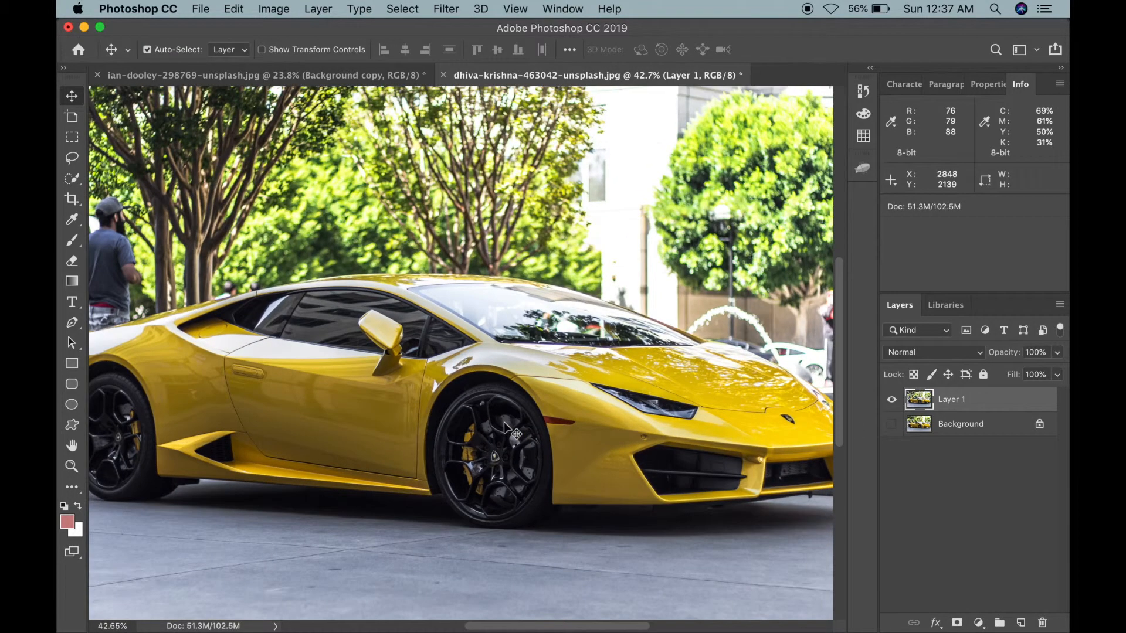
scroll(506, 428, "down", 3)
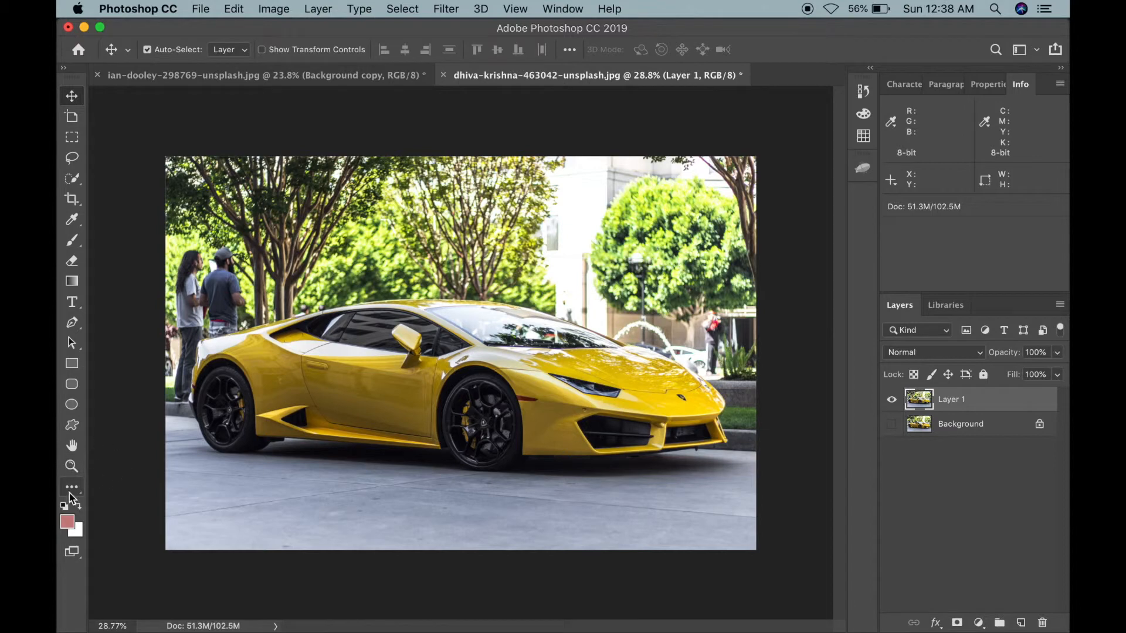
Step: Open the Replace Color adjustment and sample the yellow paint on the car's door
left_click(274, 10)
mouse_move(287, 27)
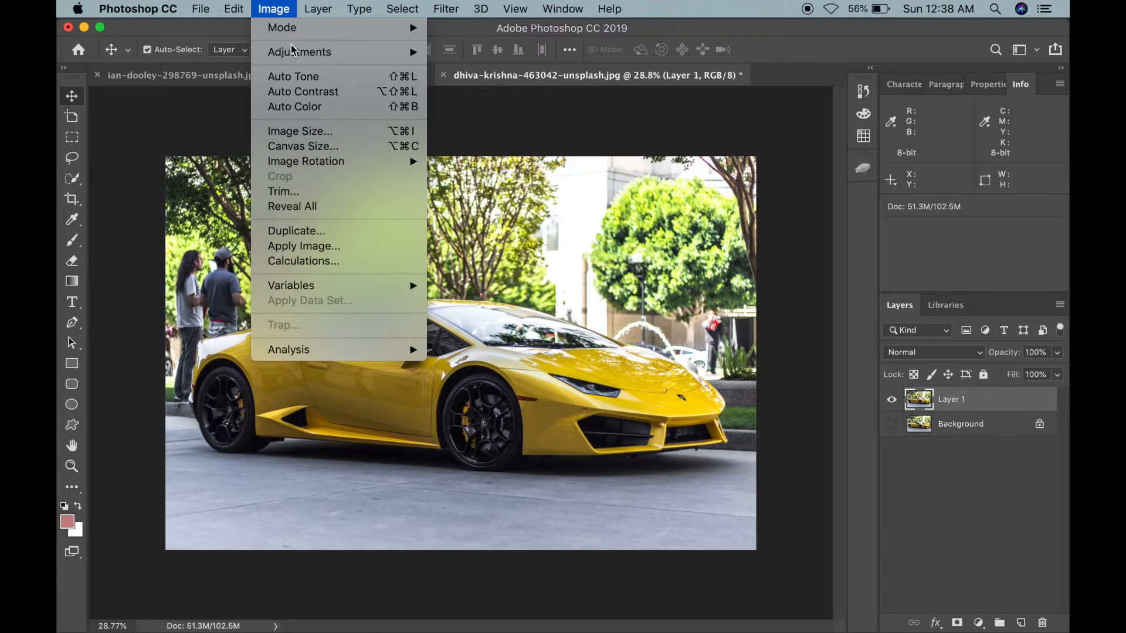
mouse_move(296, 51)
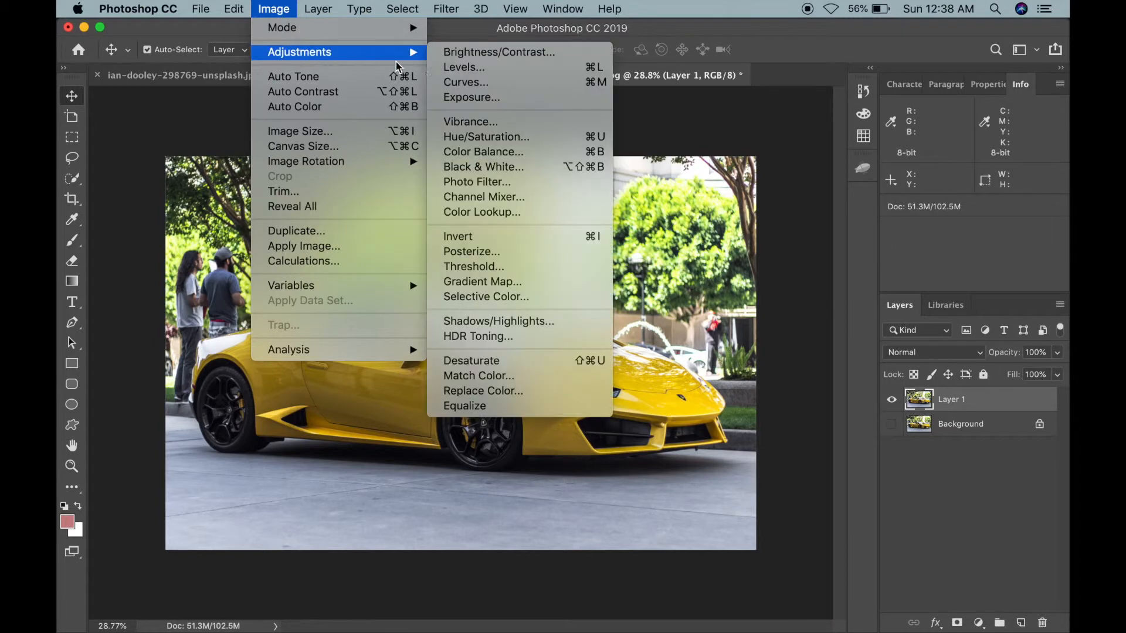
left_click(494, 392)
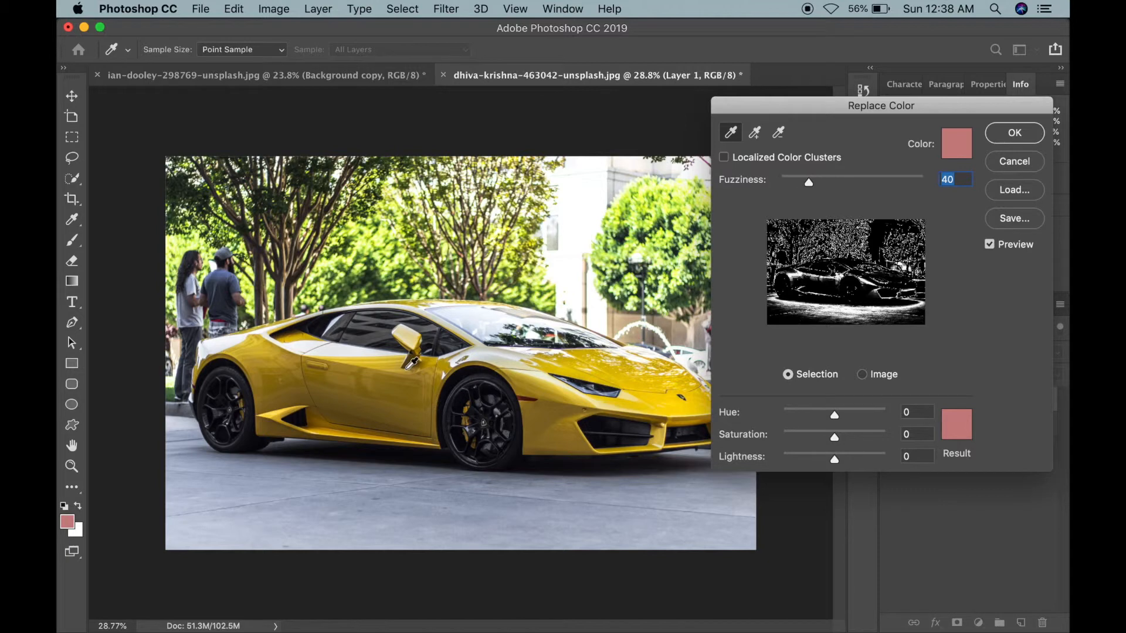
left_click(404, 384)
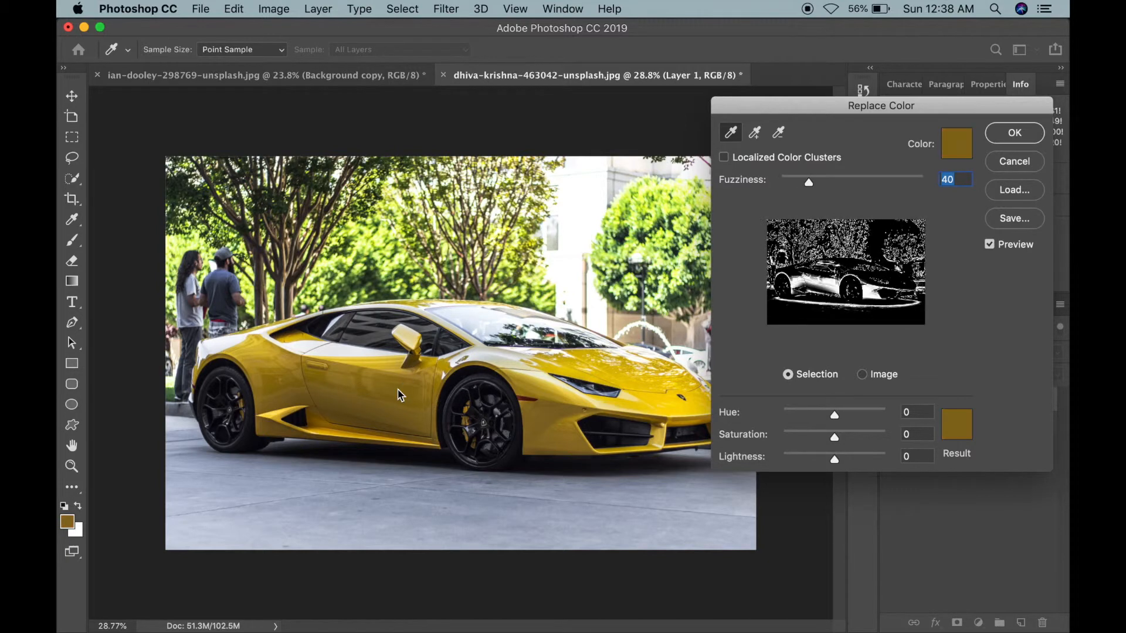
Step: Add the car's hood, front bumper, door and rear fender shades to the color selection with extra samples
left_click(755, 133)
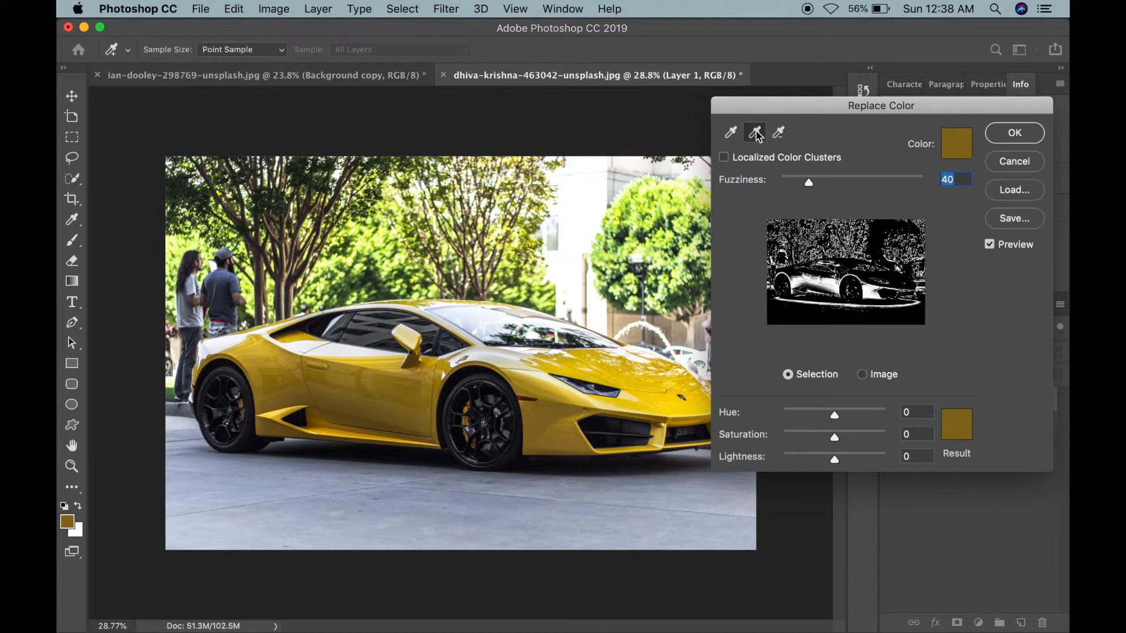
left_click(643, 370)
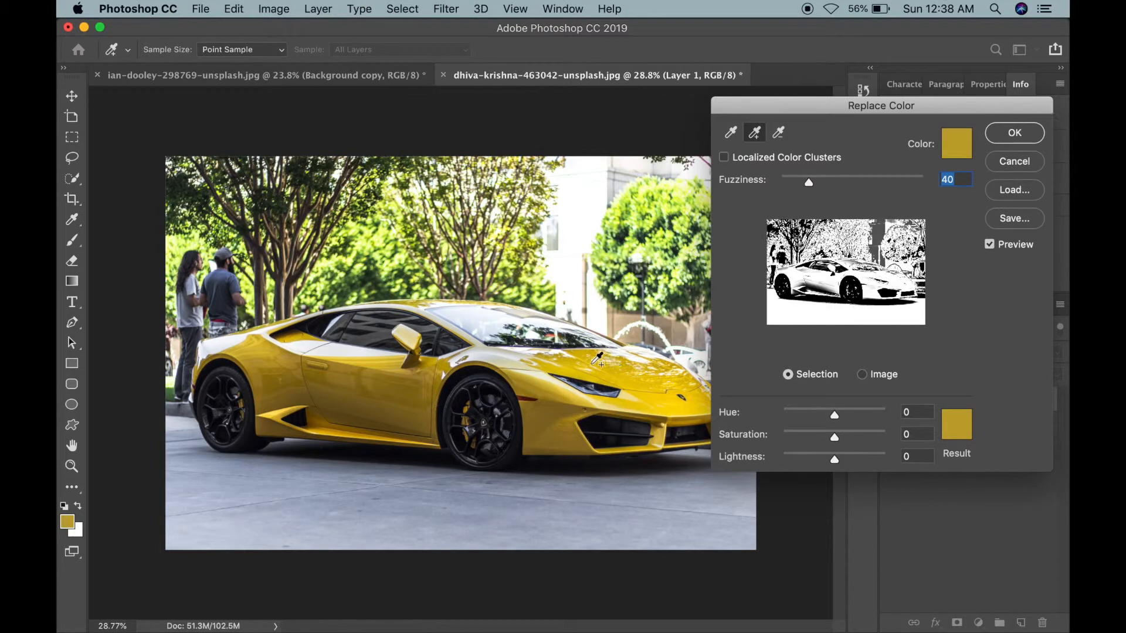
left_click(554, 400)
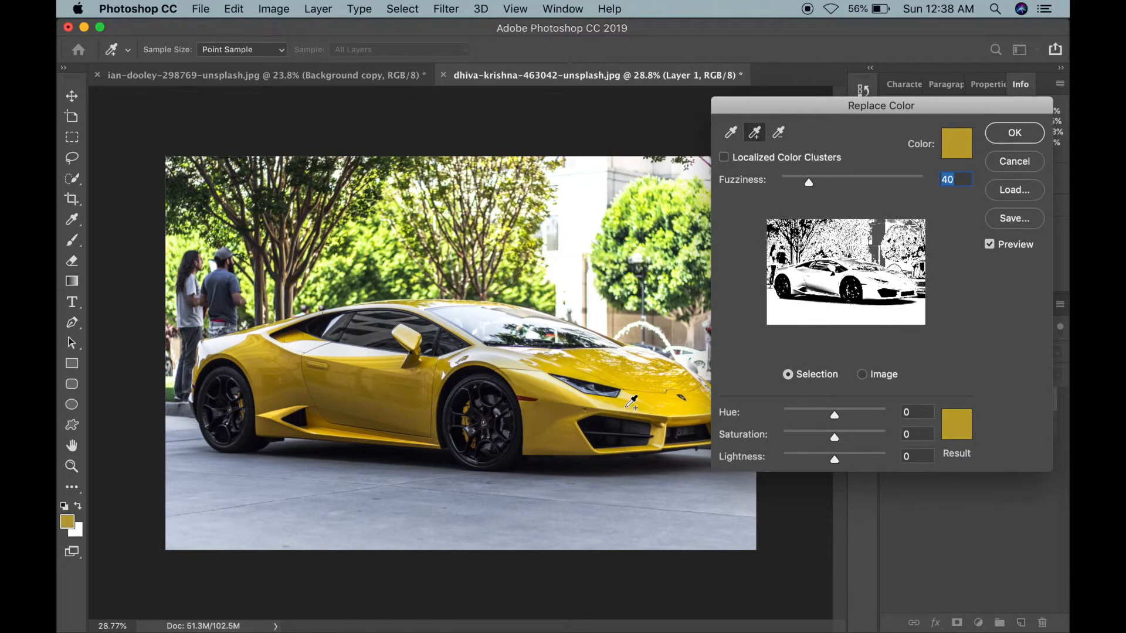
left_click(672, 371)
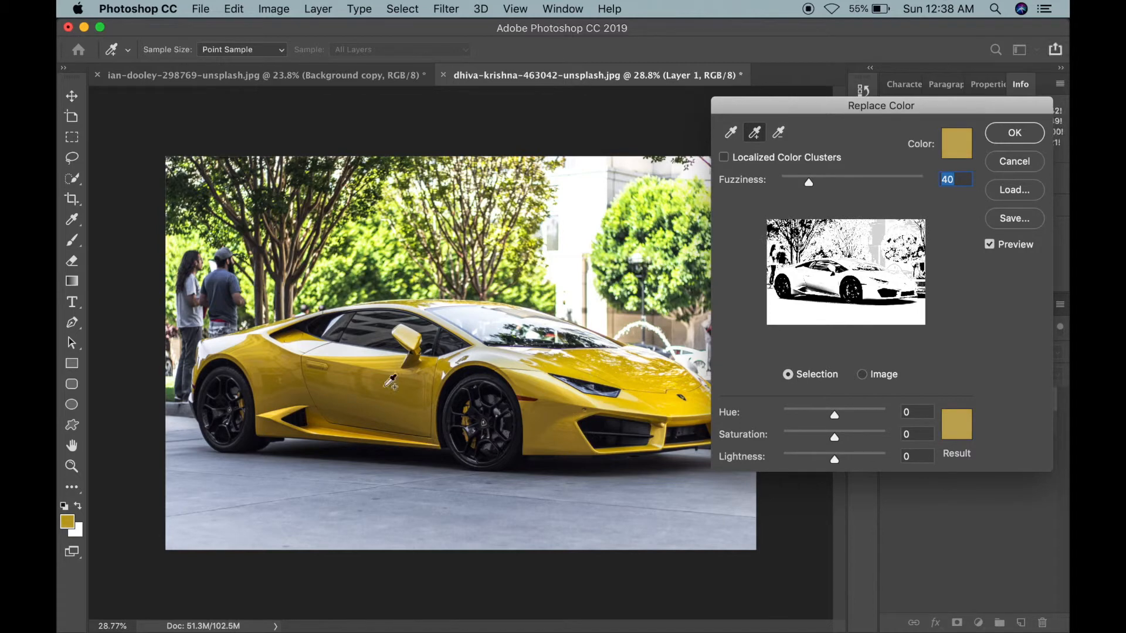
left_click(398, 400)
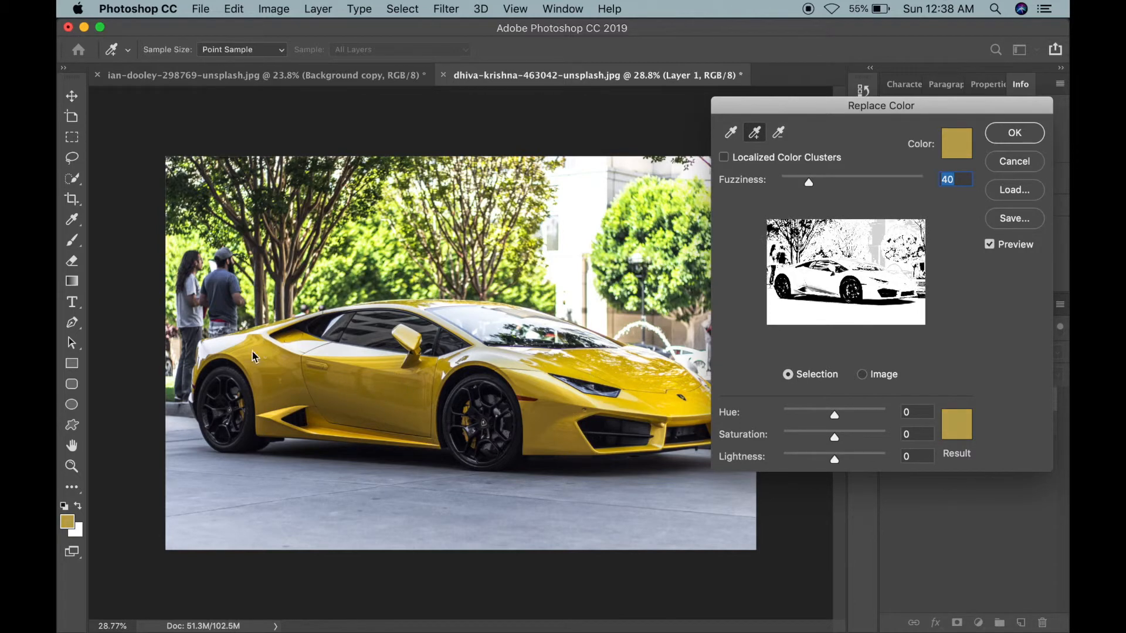
left_click(265, 327)
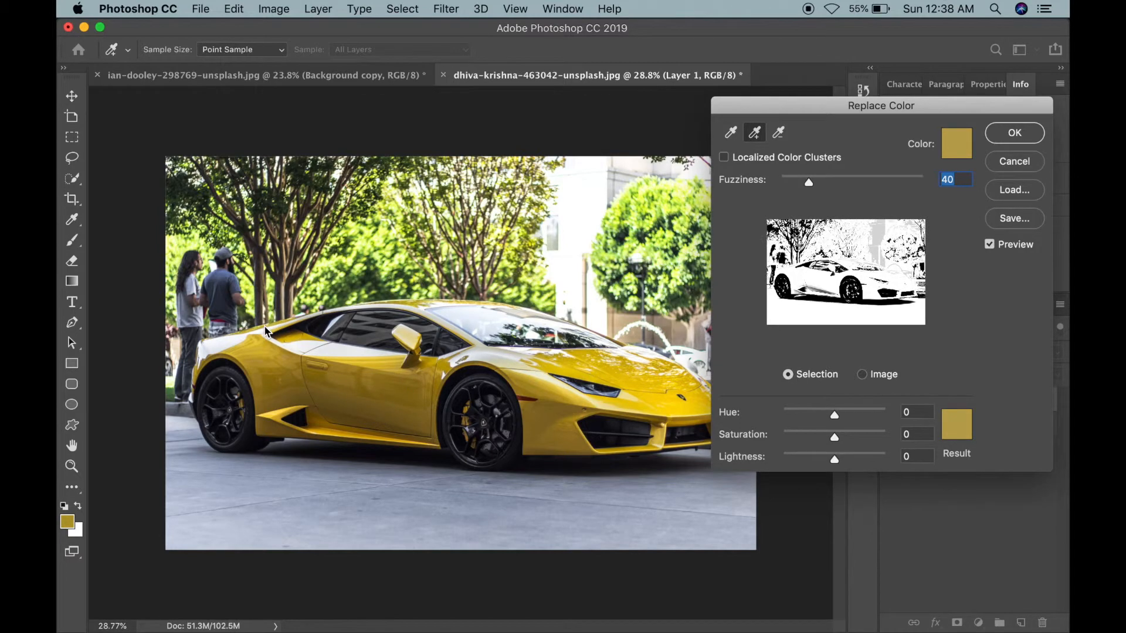
left_click(280, 412)
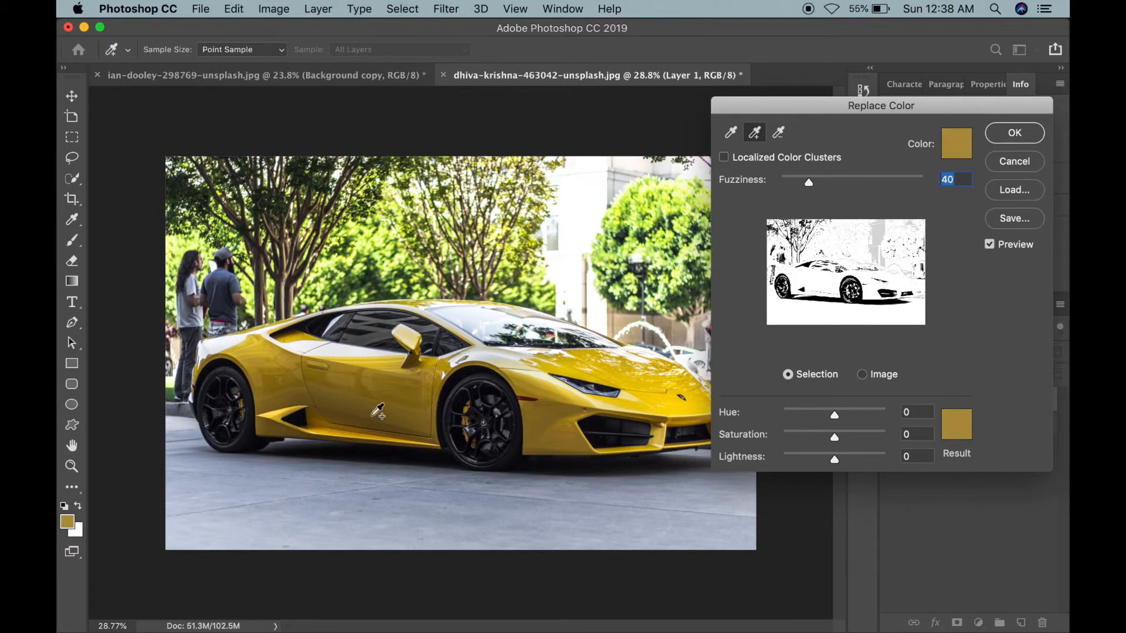
left_click(416, 304)
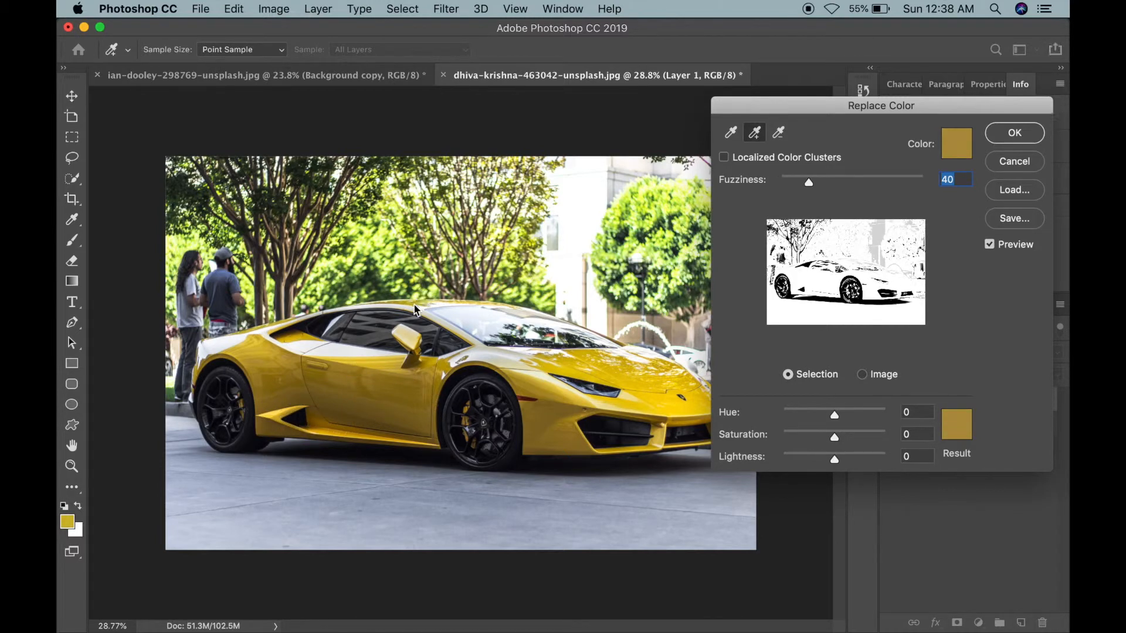
left_click(626, 368)
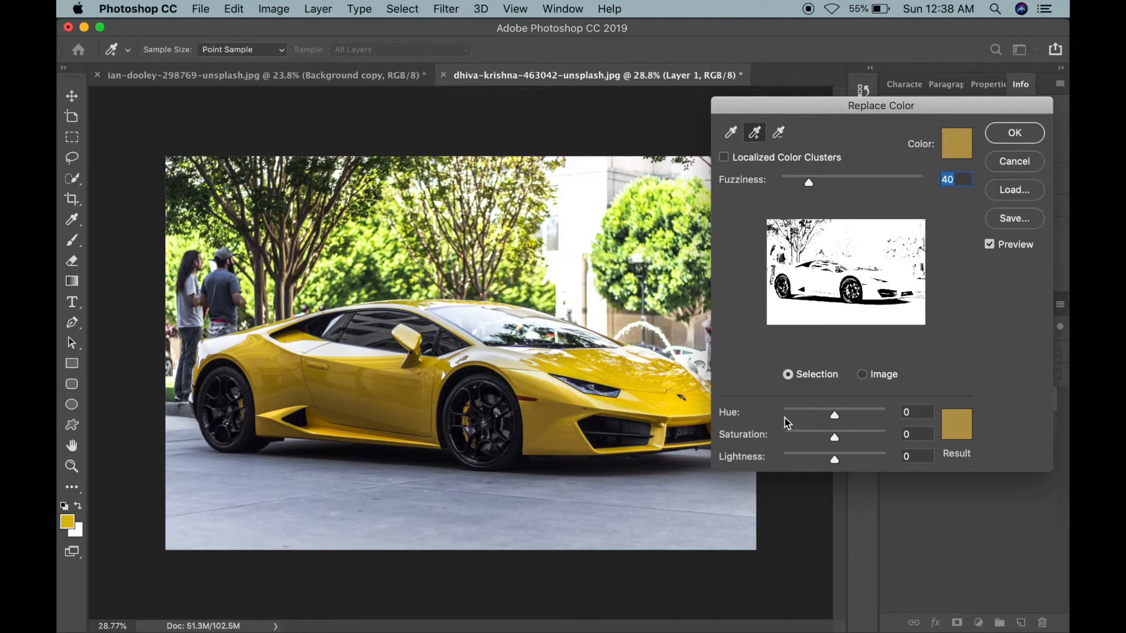
Step: Set the replacement Hue to +43 to turn the car green, and apply it
left_click_drag(836, 417, 819, 417)
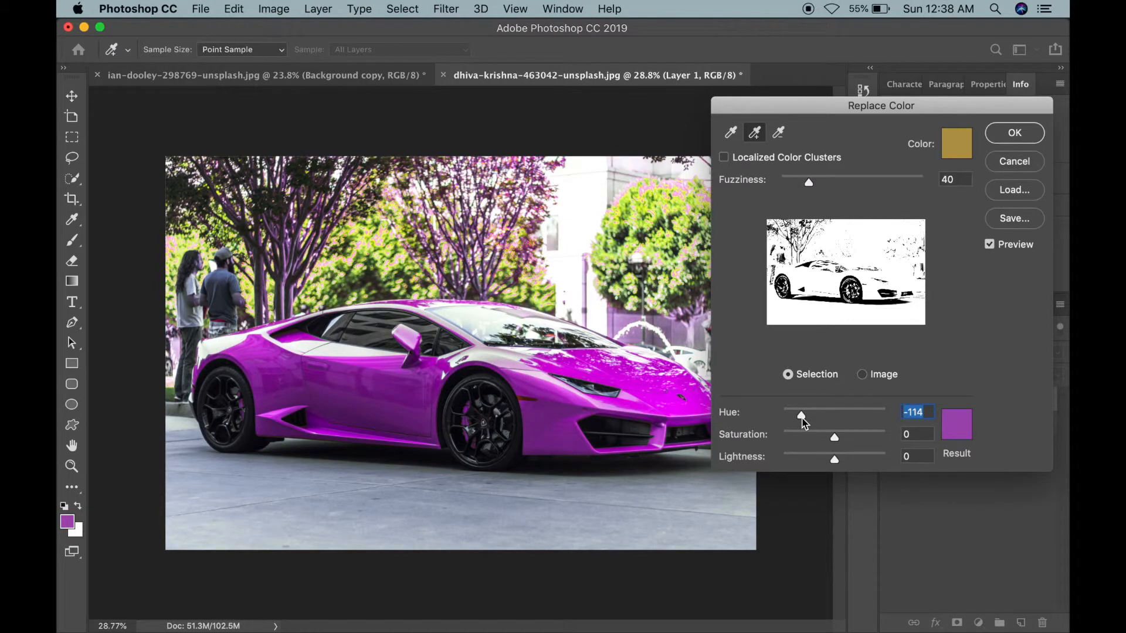
left_click_drag(802, 417, 789, 421)
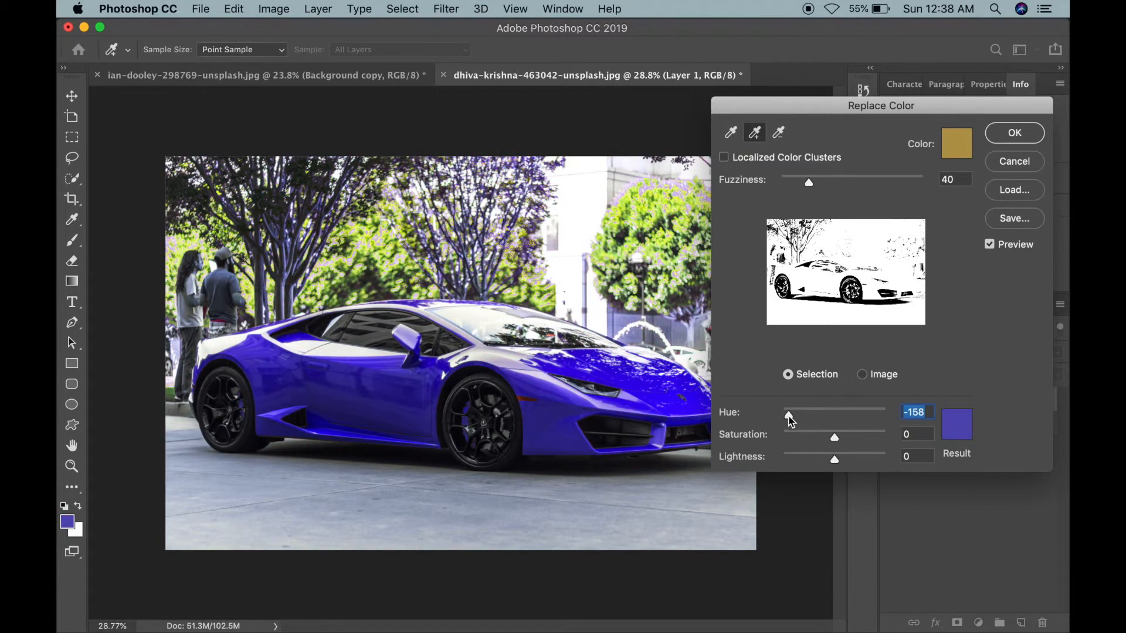
left_click_drag(787, 421, 755, 424)
left_click_drag(826, 418, 843, 419)
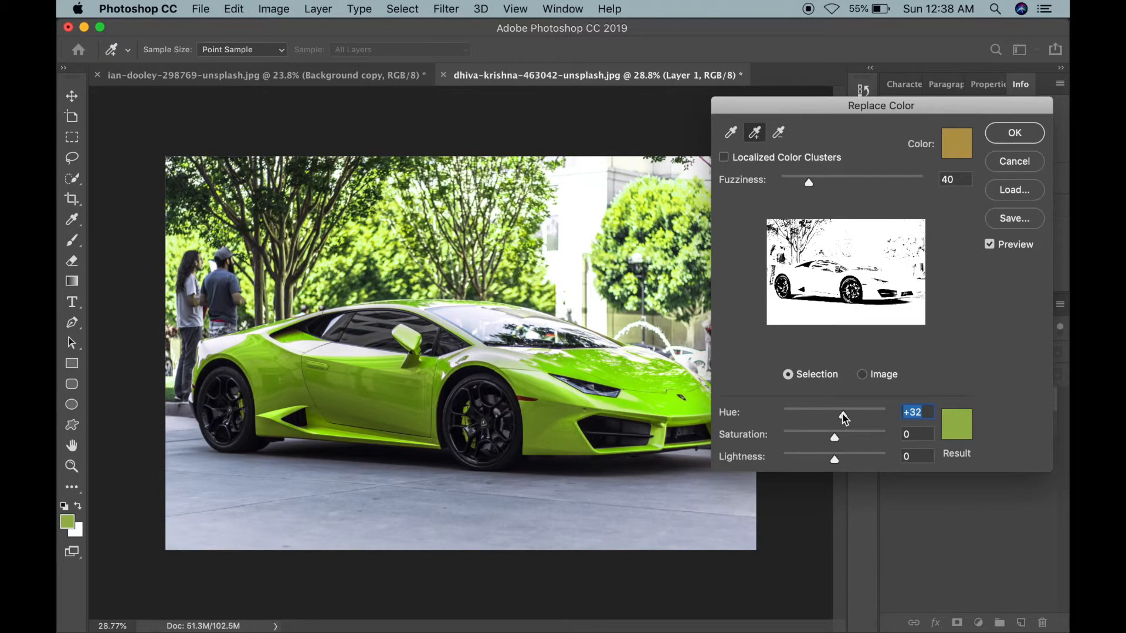
mouse_move(853, 417)
left_mouse_down()
mouse_move(888, 418)
mouse_move(848, 421)
left_mouse_up()
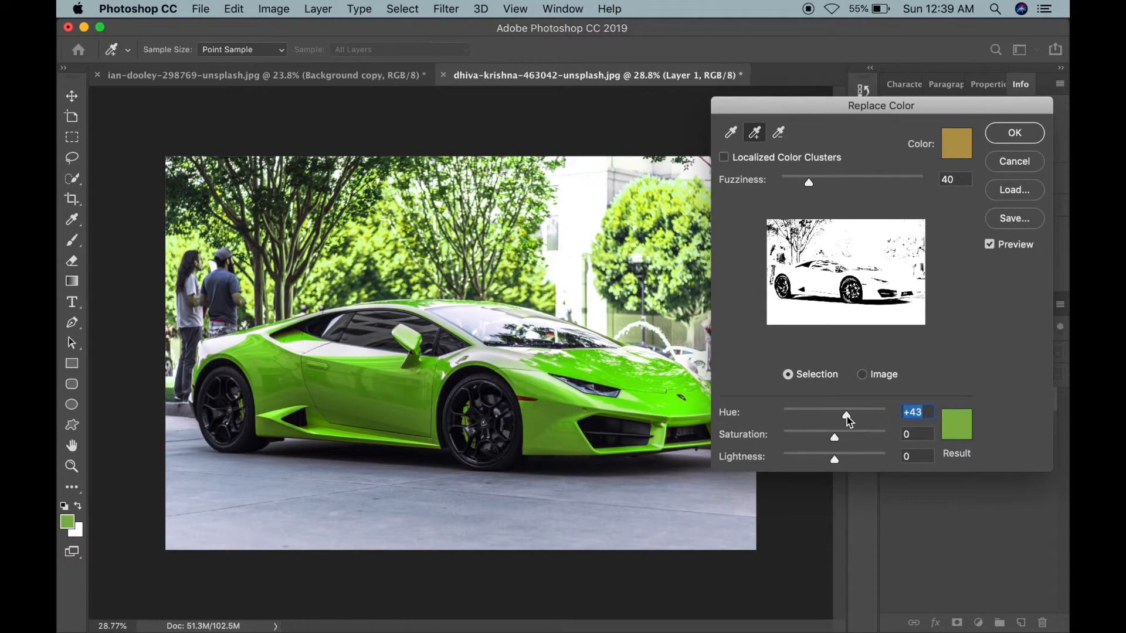
left_click(1015, 133)
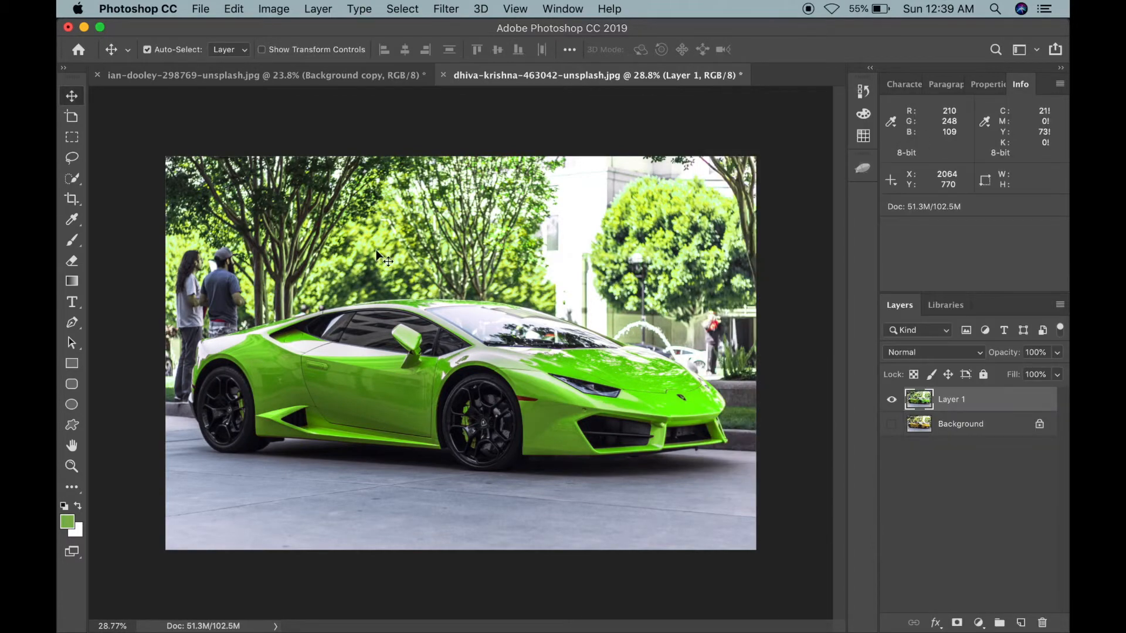
Step: Zoom the view and toggle the copy layer's visibility to compare the green car with the original
scroll(247, 170, "up", 1)
scroll(246, 170, "up", 3)
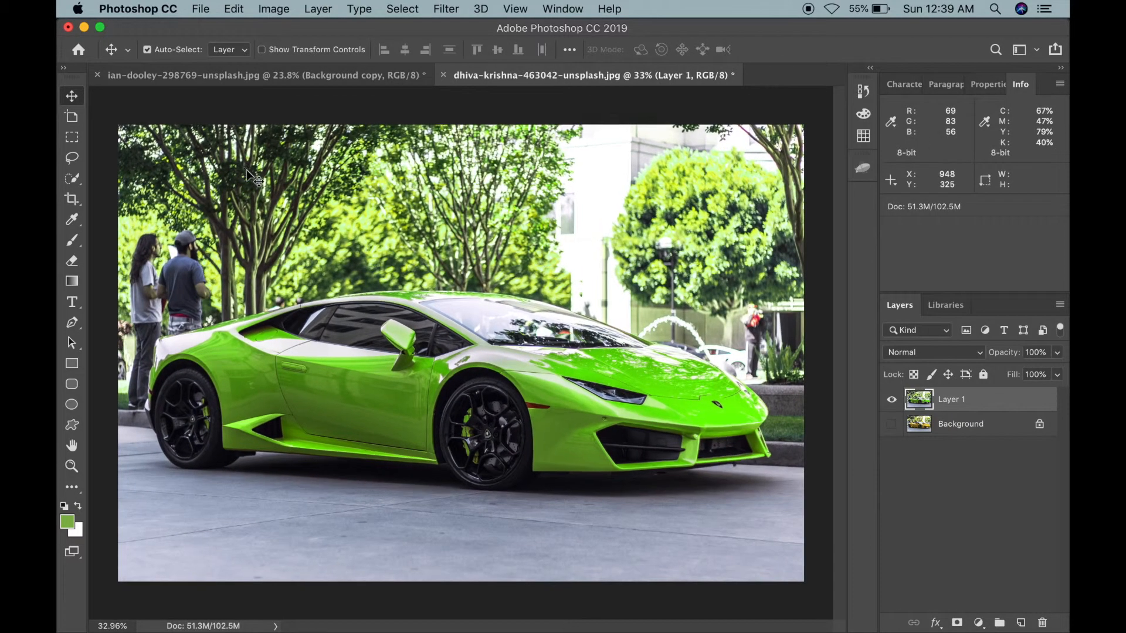
scroll(246, 170, "down", 3)
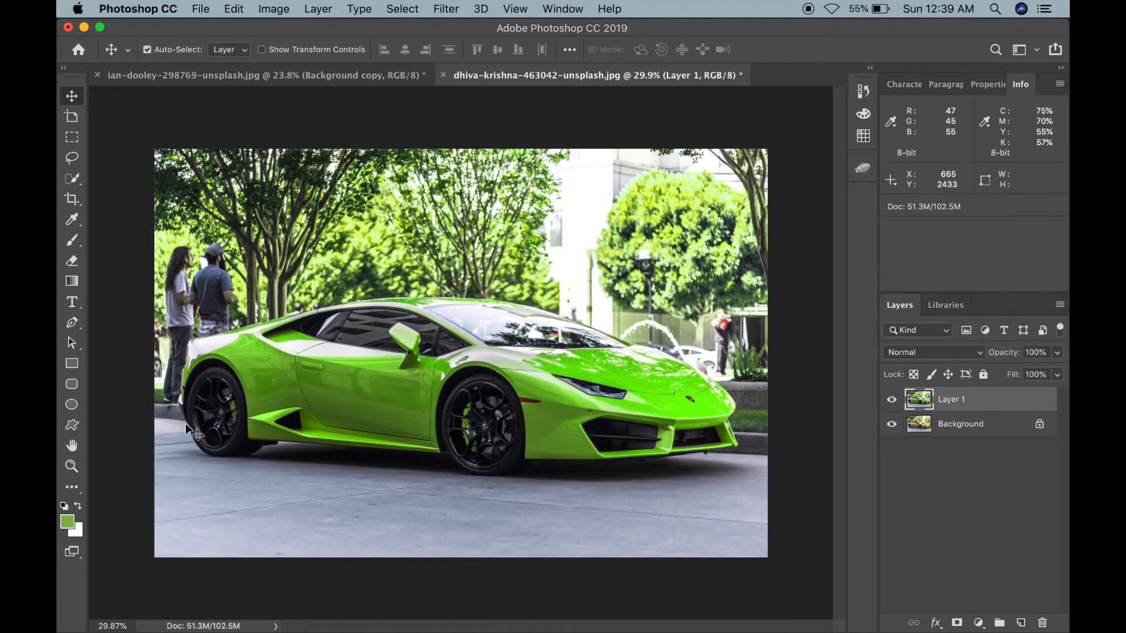
left_click(892, 401)
left_click(892, 404)
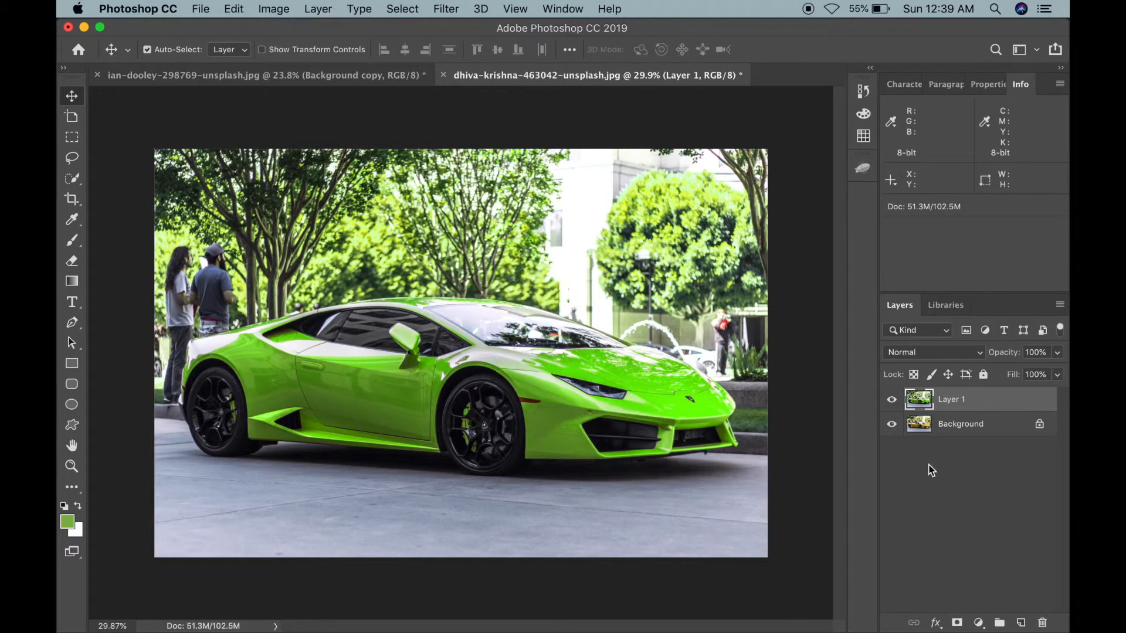
left_click(891, 403)
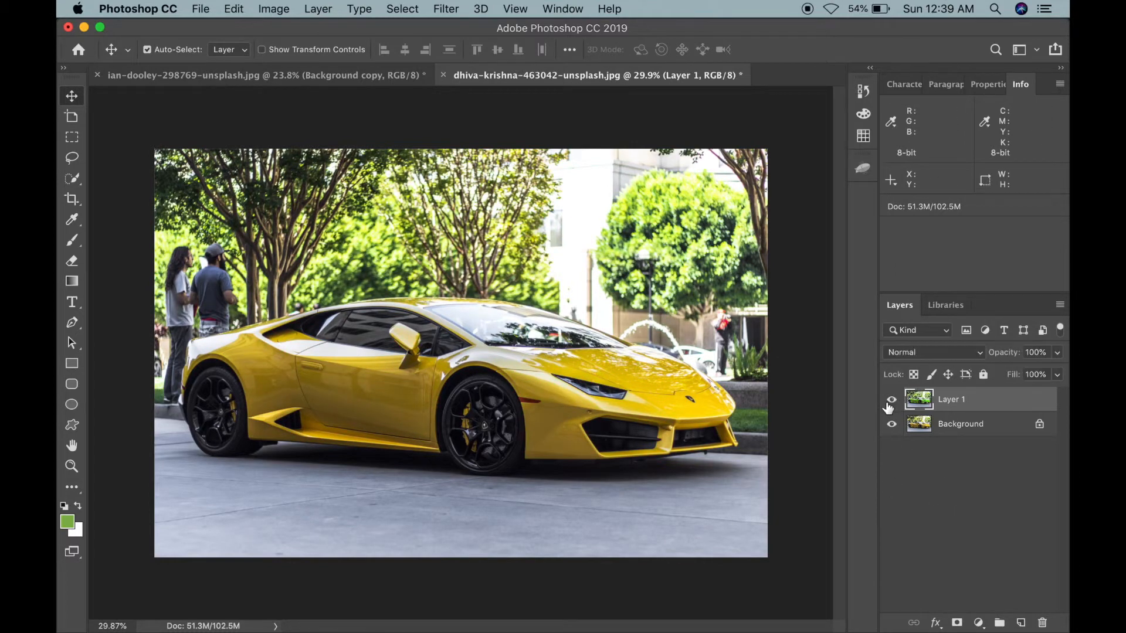
left_click(890, 403)
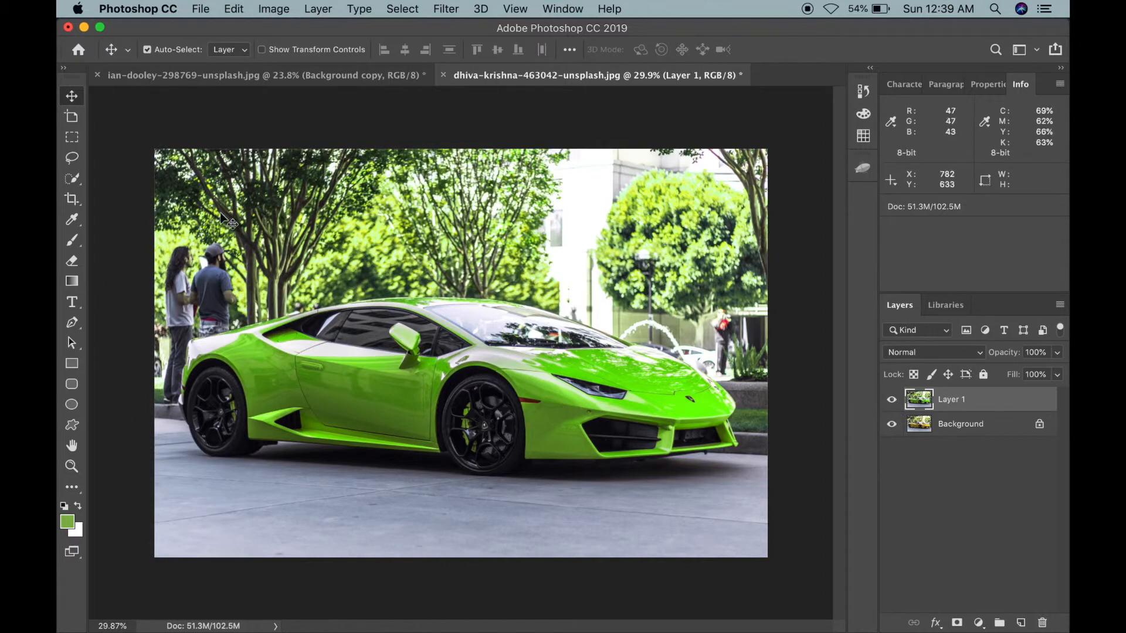
Step: Try to move the green copy layer across the canvas, and undo the move
left_click_drag(641, 410, 315, 393)
key("super+z")
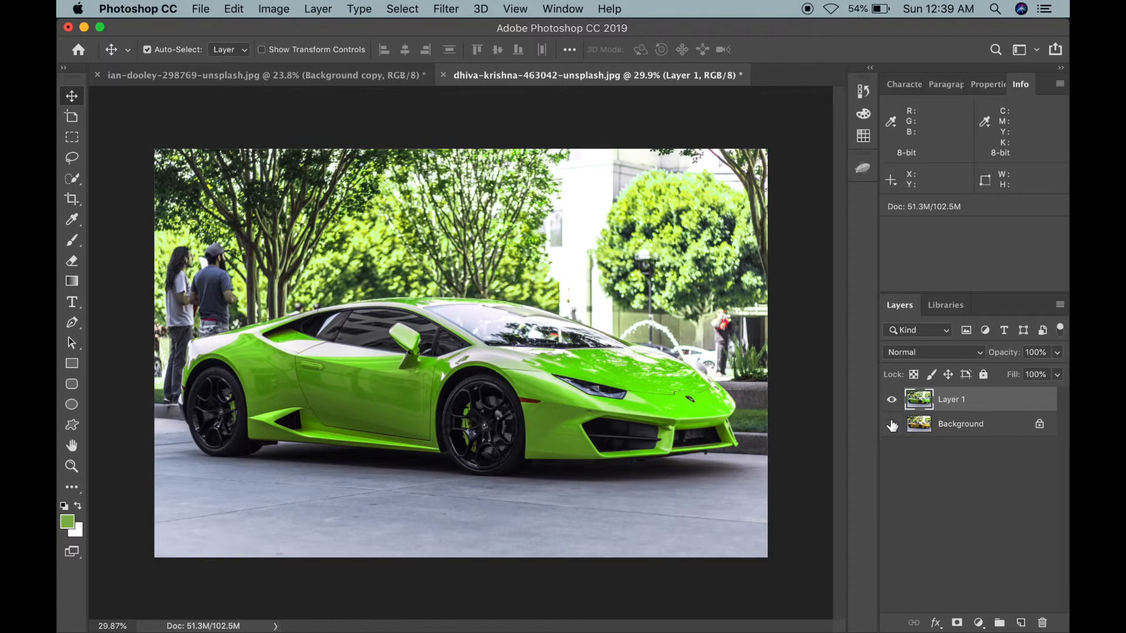
Step: Try erasing the green tint from the trees with a 900 px Eraser brush, undoing each stroke
left_click(70, 262)
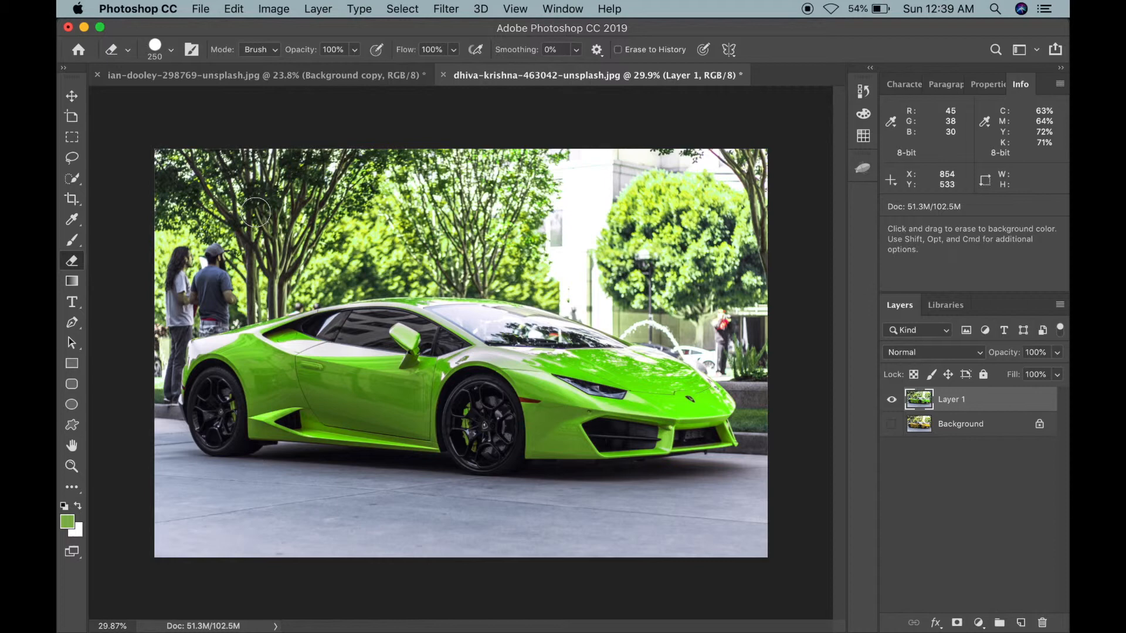
key("bracketright")
key("bracketright")
key("bracketright")
left_click_drag(350, 201, 408, 201)
key("super+z")
left_click(892, 424)
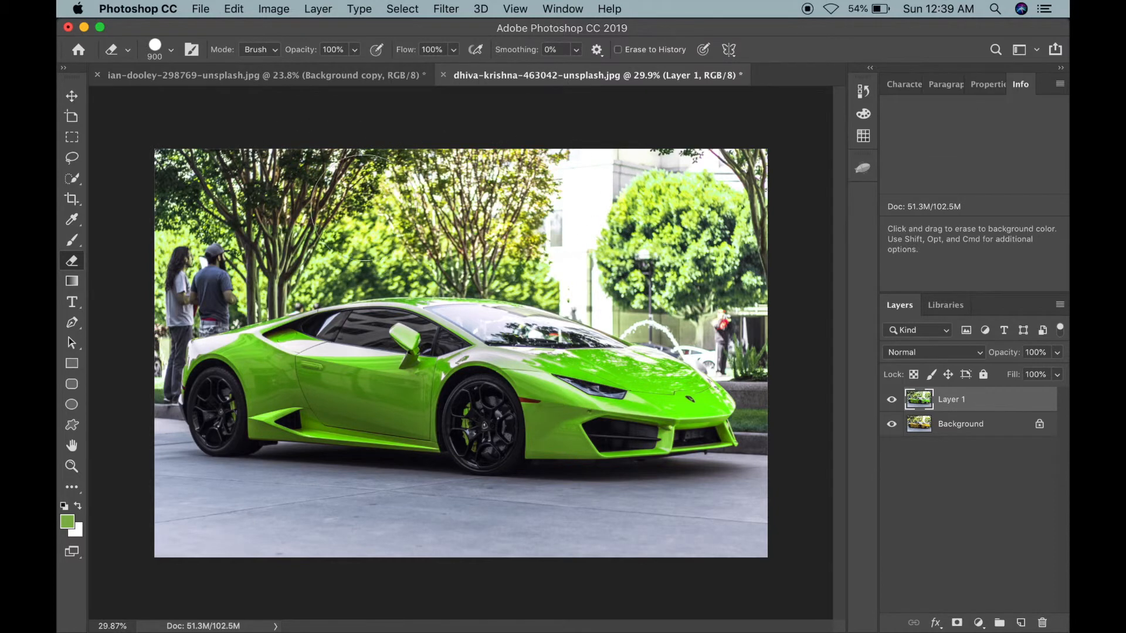
mouse_move(251, 197)
left_mouse_down()
mouse_move(281, 237)
mouse_move(135, 323)
left_mouse_up()
key("super+z")
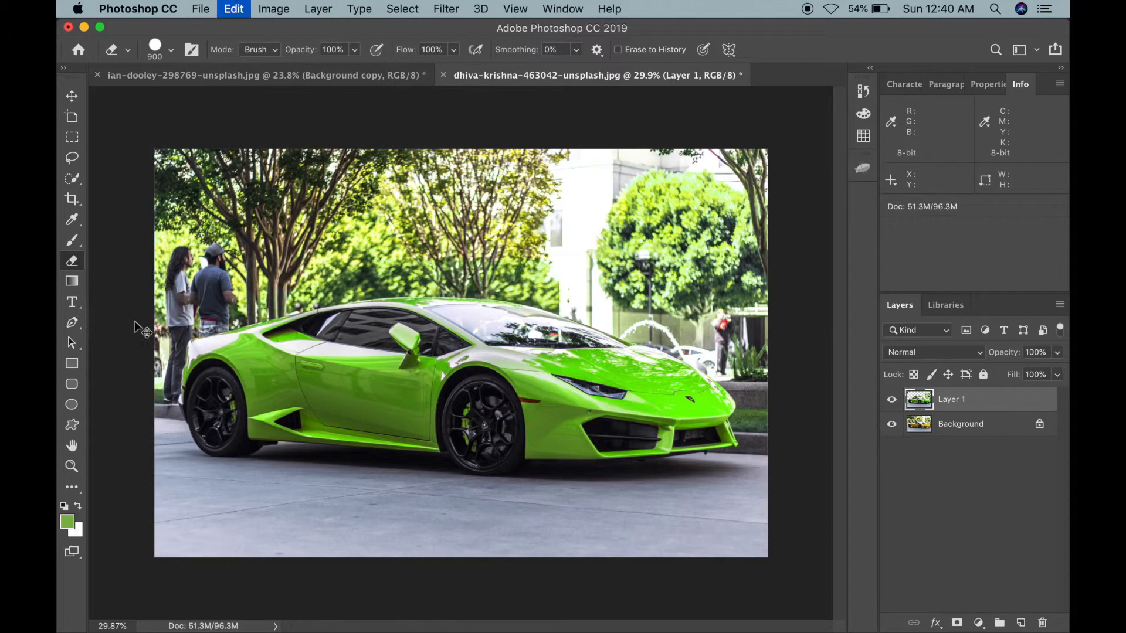
Step: Zoom in and pan around the car's edges and the surrounding trees to look for green color spill
scroll(136, 322, "up", 10)
scroll(136, 322, "left", 8)
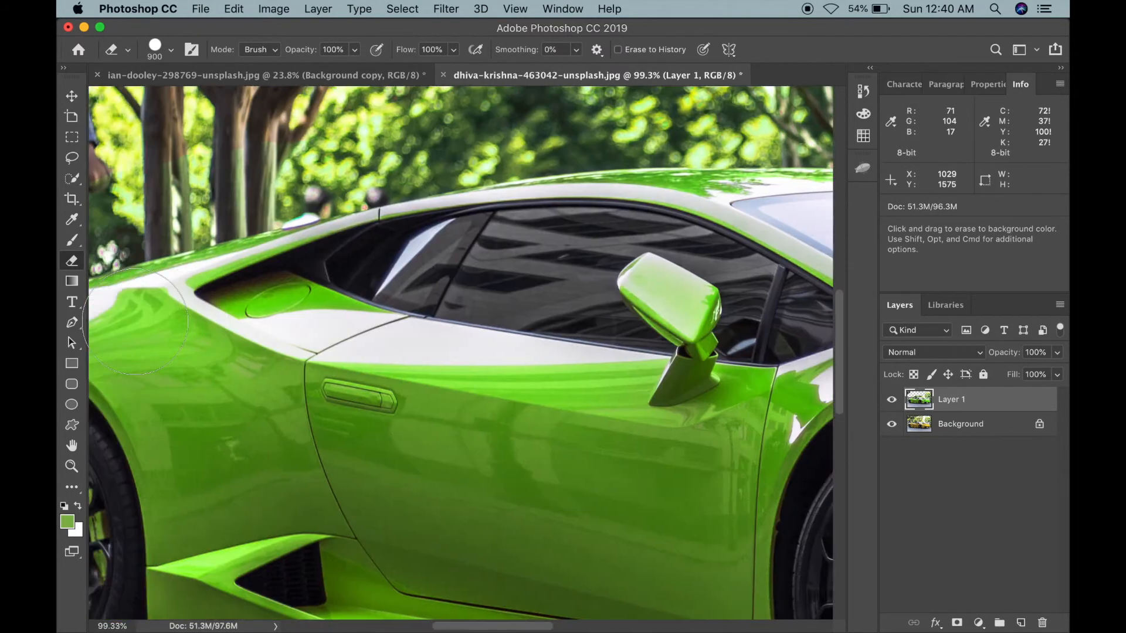
scroll(136, 322, "left", 10)
key("bracketleft")
key("bracketleft")
key("bracketleft")
scroll(519, 129, "up", 5)
scroll(519, 129, "right", 3)
key("bracketleft")
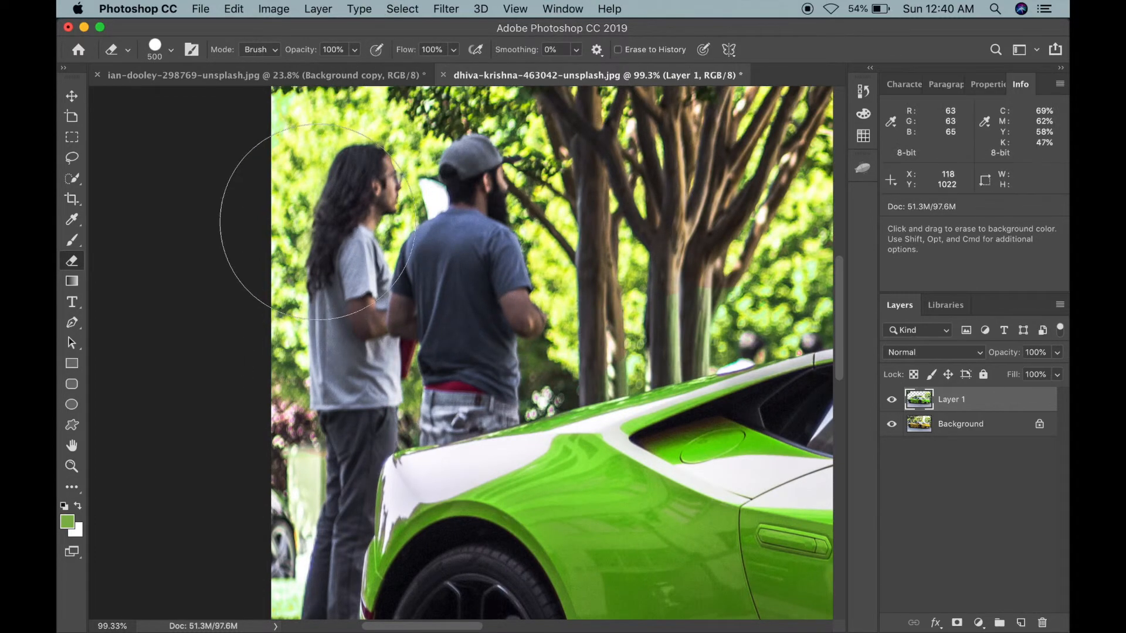
scroll(318, 222, "down", 5)
scroll(317, 221, "left", 1)
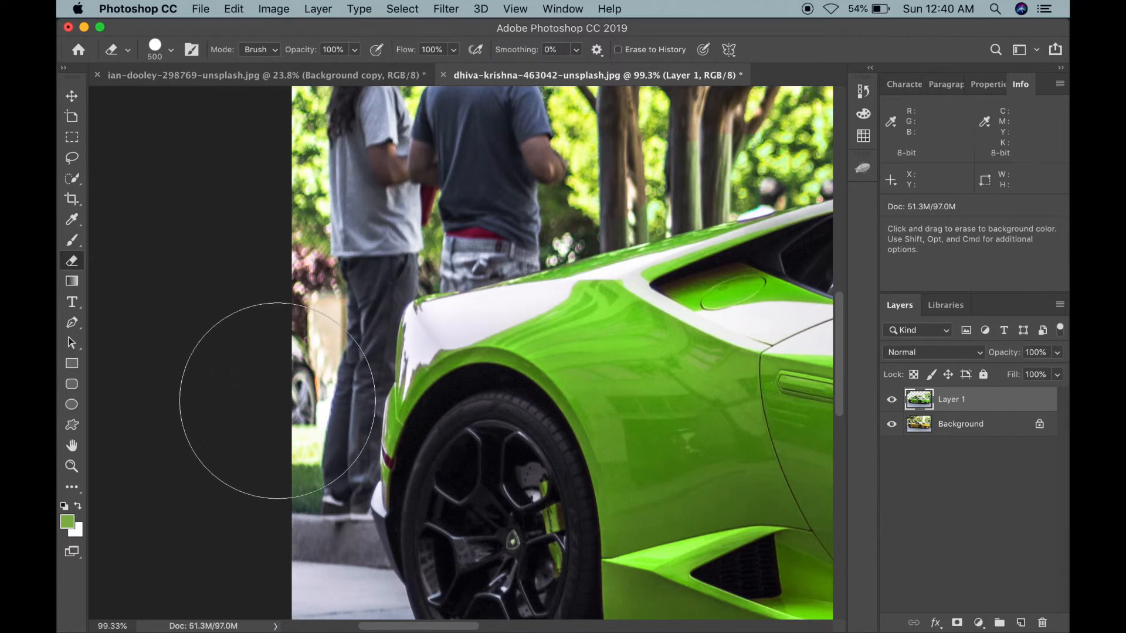
scroll(277, 400, "down", 2)
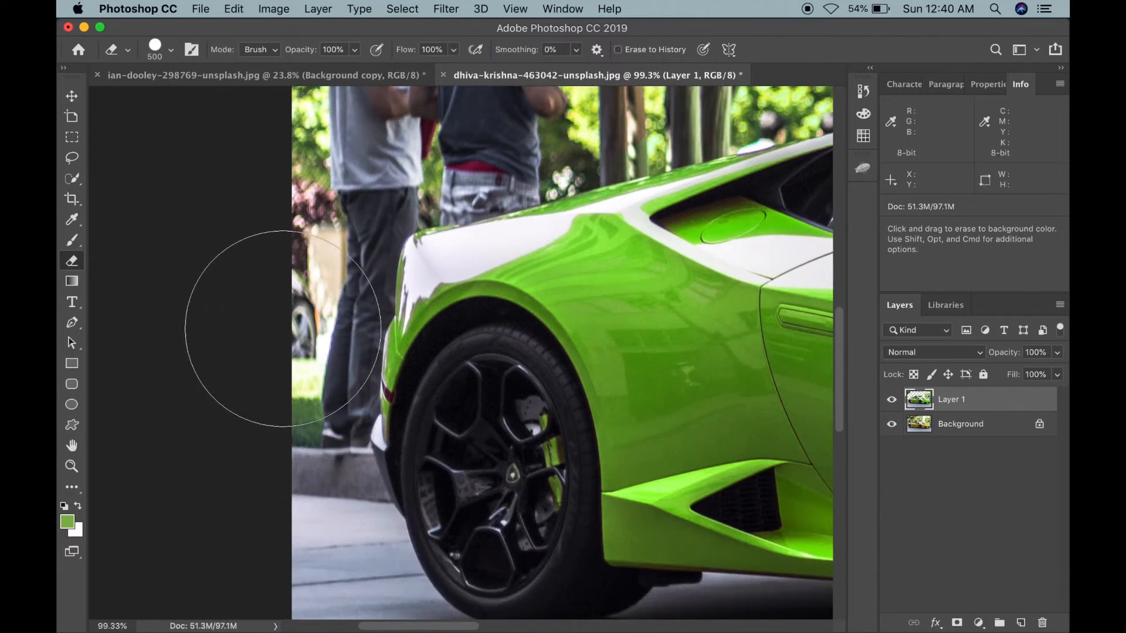
scroll(263, 457, "down", 3)
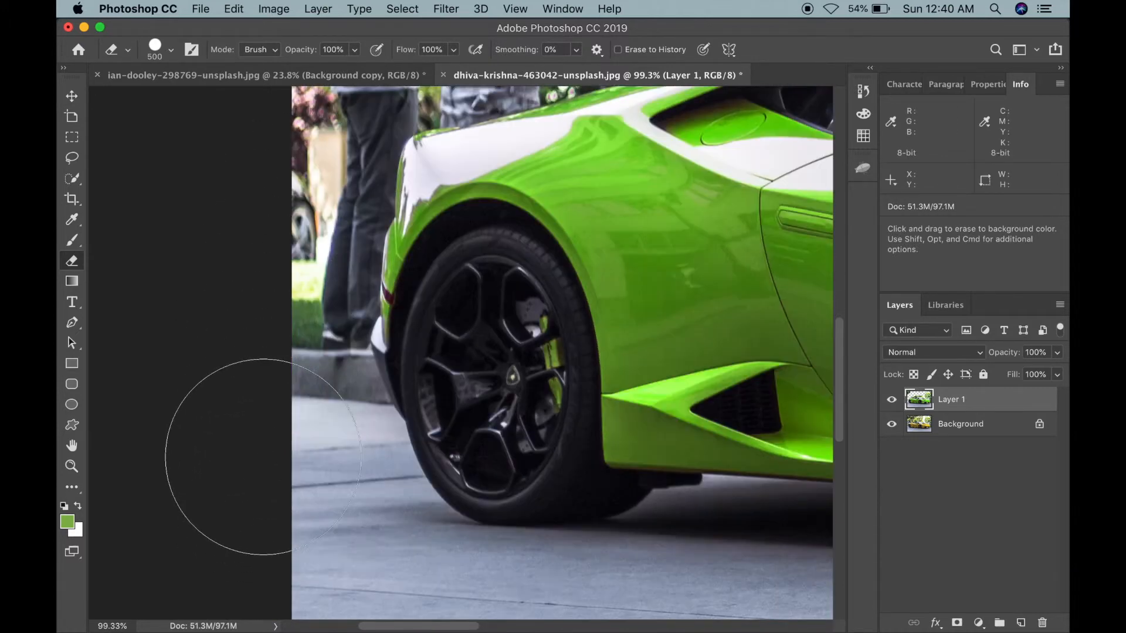
scroll(263, 456, "down", 3)
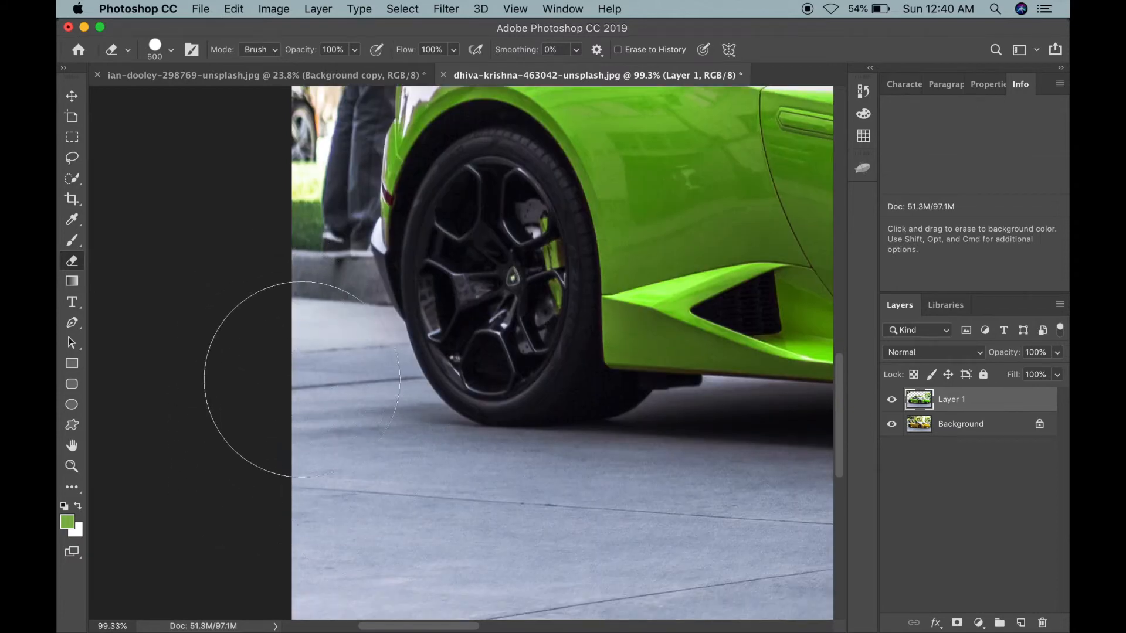
scroll(418, 521, "down", 4)
scroll(418, 520, "right", 3)
scroll(418, 520, "down", 3)
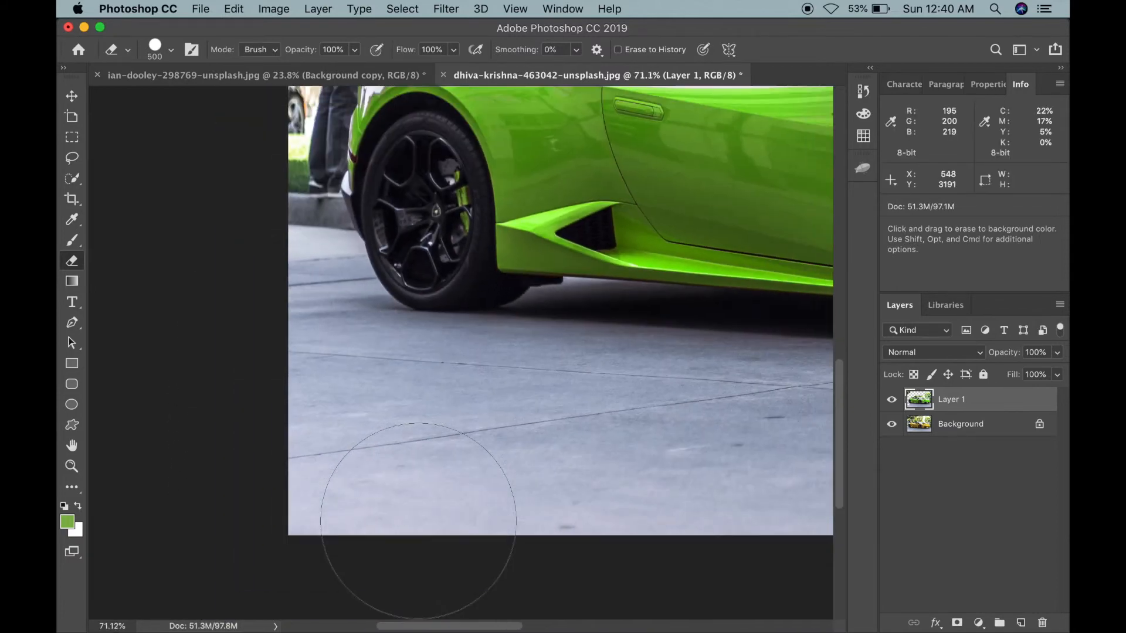
scroll(418, 521, "down", 3)
scroll(402, 535, "up", 10)
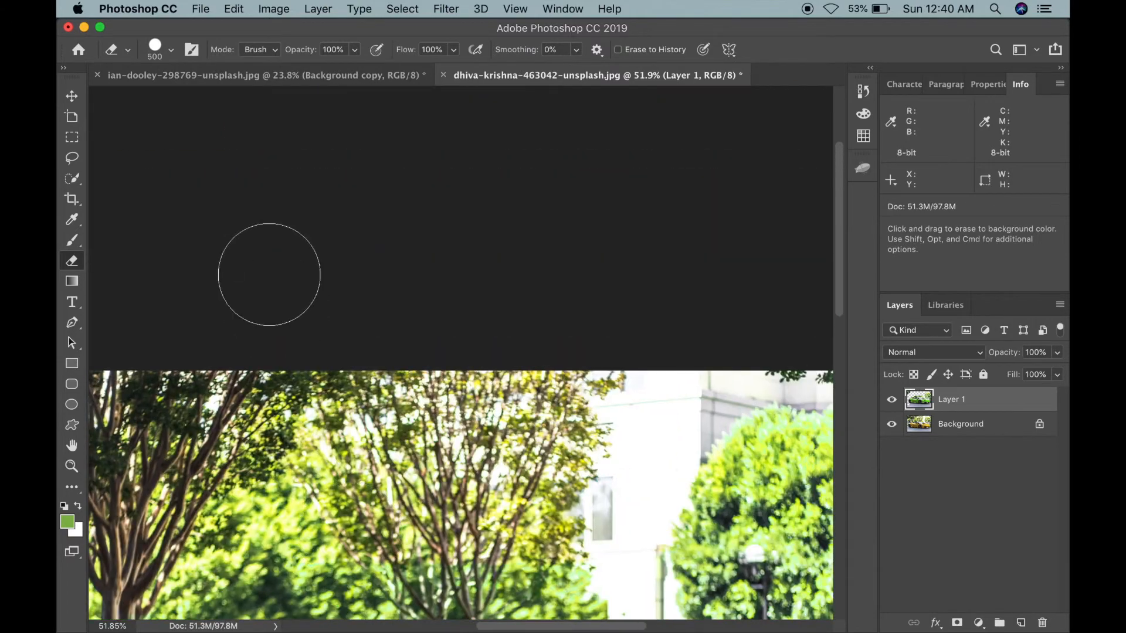
scroll(328, 299, "down", 3)
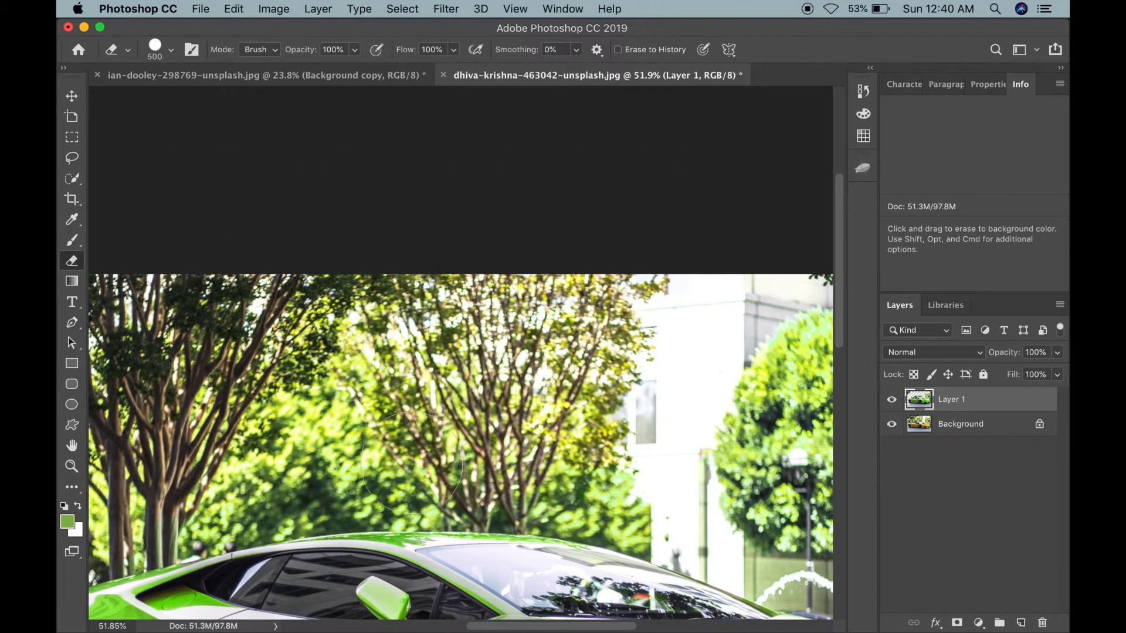
scroll(249, 422, "down", 2)
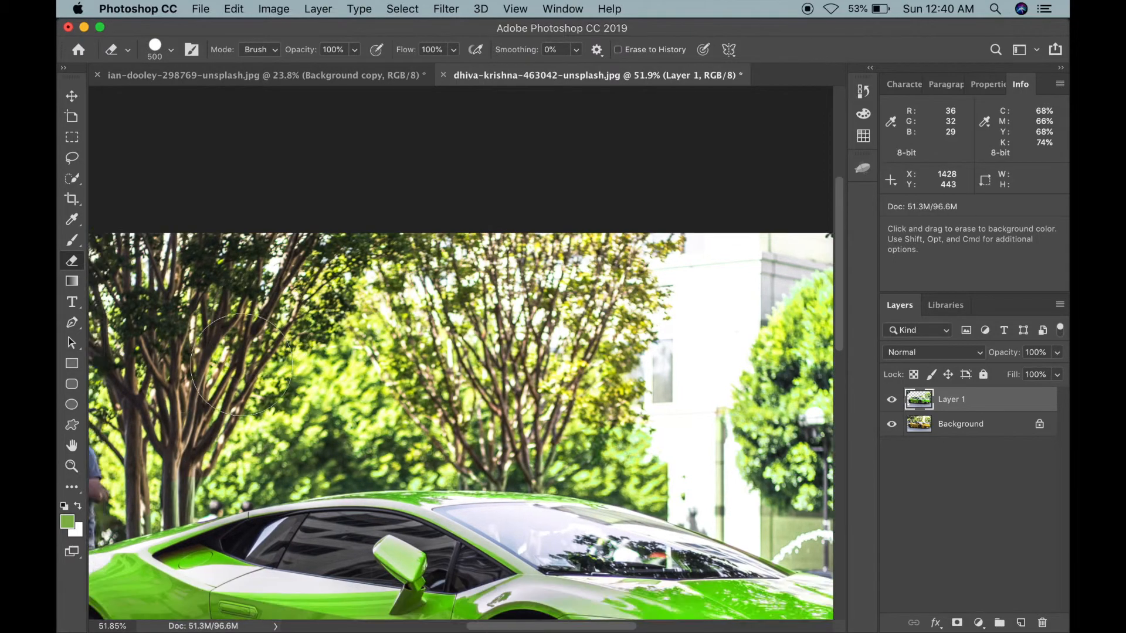
scroll(241, 364, "up", 6)
scroll(240, 365, "up", 3)
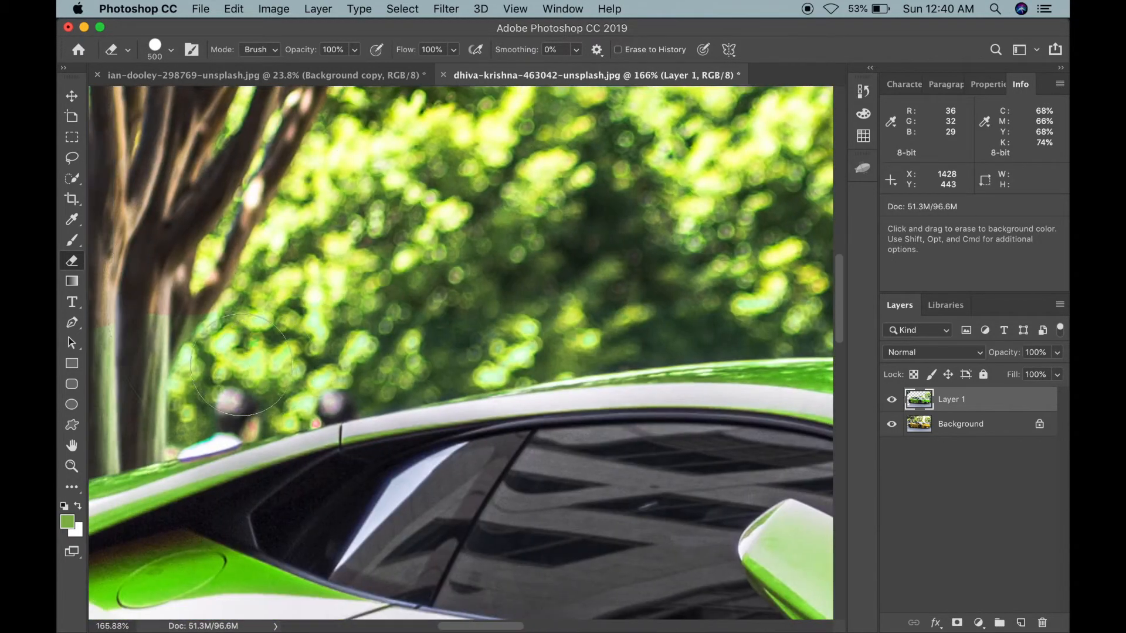
scroll(260, 309, "up", 2)
scroll(259, 310, "left", 3)
scroll(259, 309, "down", 2)
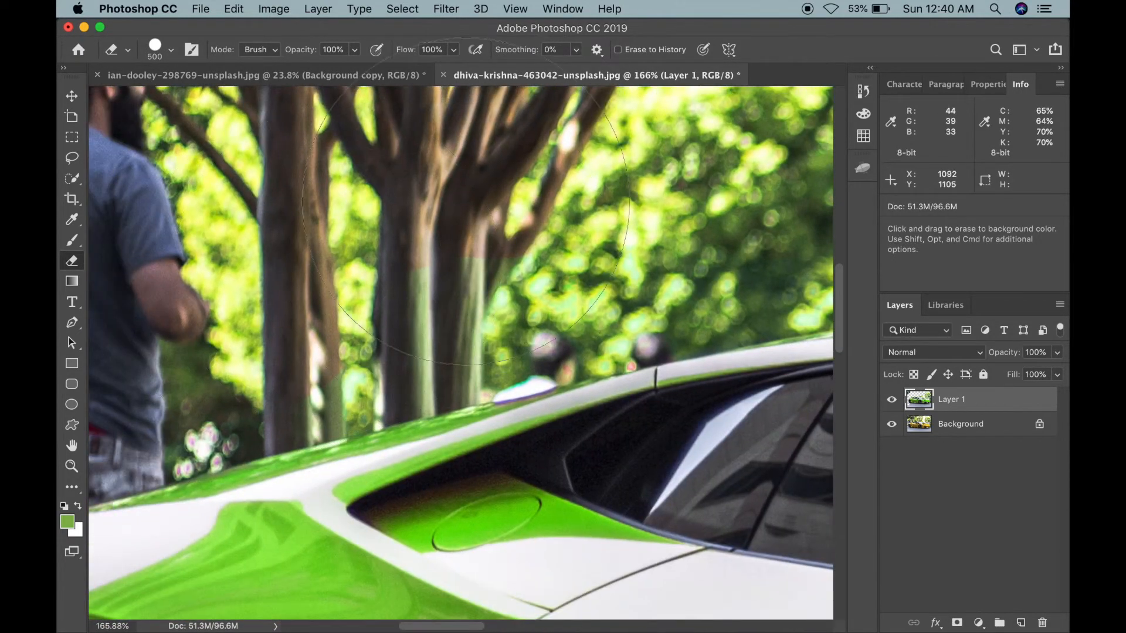
Step: Erase the green tint from the tree trunks behind the car with a 300 px Eraser brush
key("[")
key("[")
mouse_move(412, 284)
left_mouse_down()
mouse_move(517, 276)
mouse_move(387, 303)
mouse_move(292, 339)
mouse_move(388, 322)
left_mouse_up()
Step: Erase the green tint from the round tree beside the building with a 900 px Eraser brush
scroll(384, 317, "left", 5)
scroll(384, 316, "down", 2)
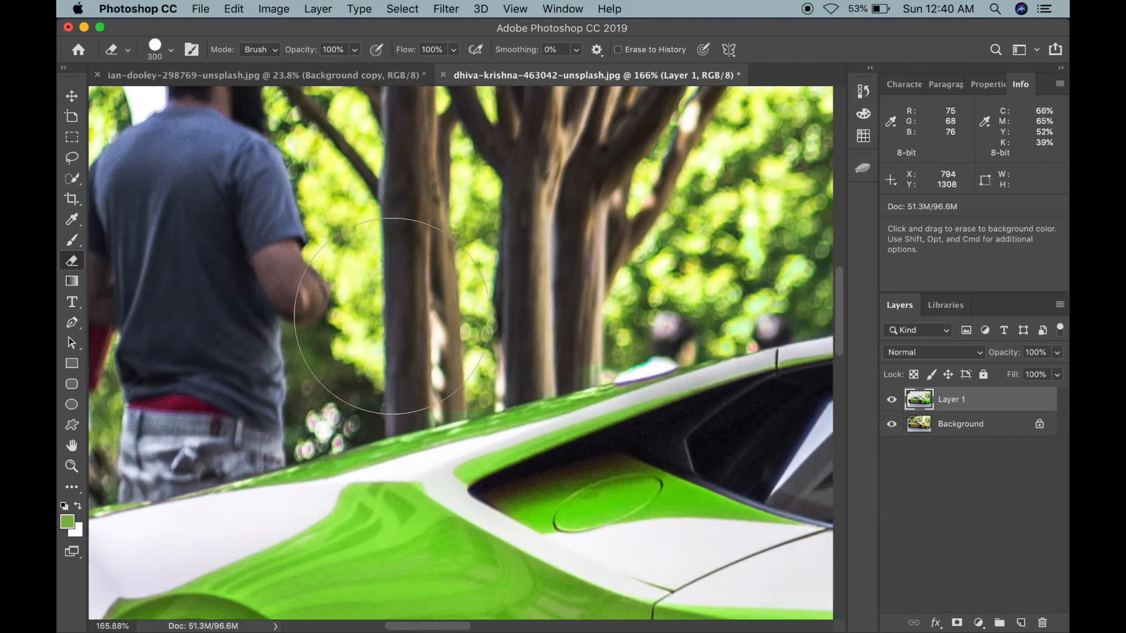
scroll(237, 363, "left", 8)
scroll(236, 363, "up", 2)
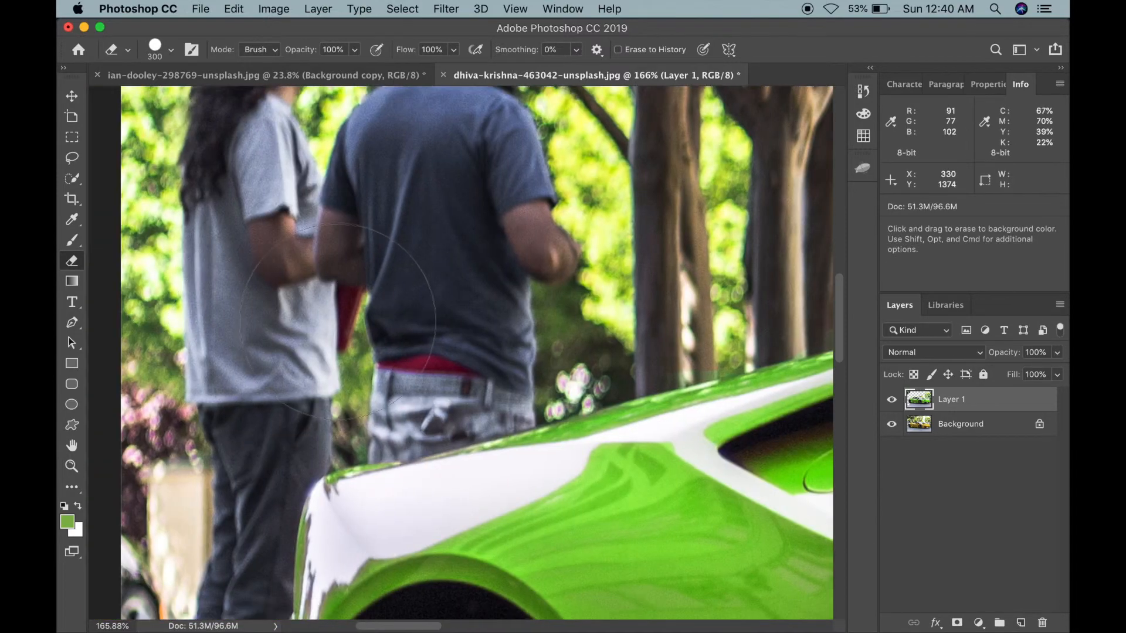
scroll(240, 244, "up", 3)
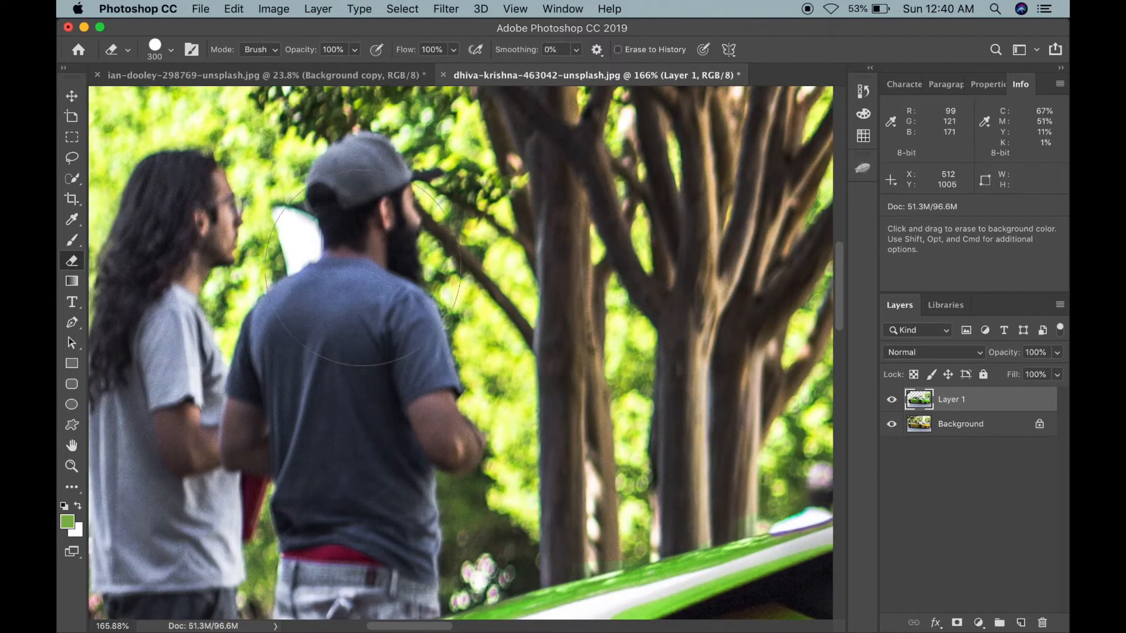
scroll(293, 252, "right", 10)
scroll(362, 267, "down", 10)
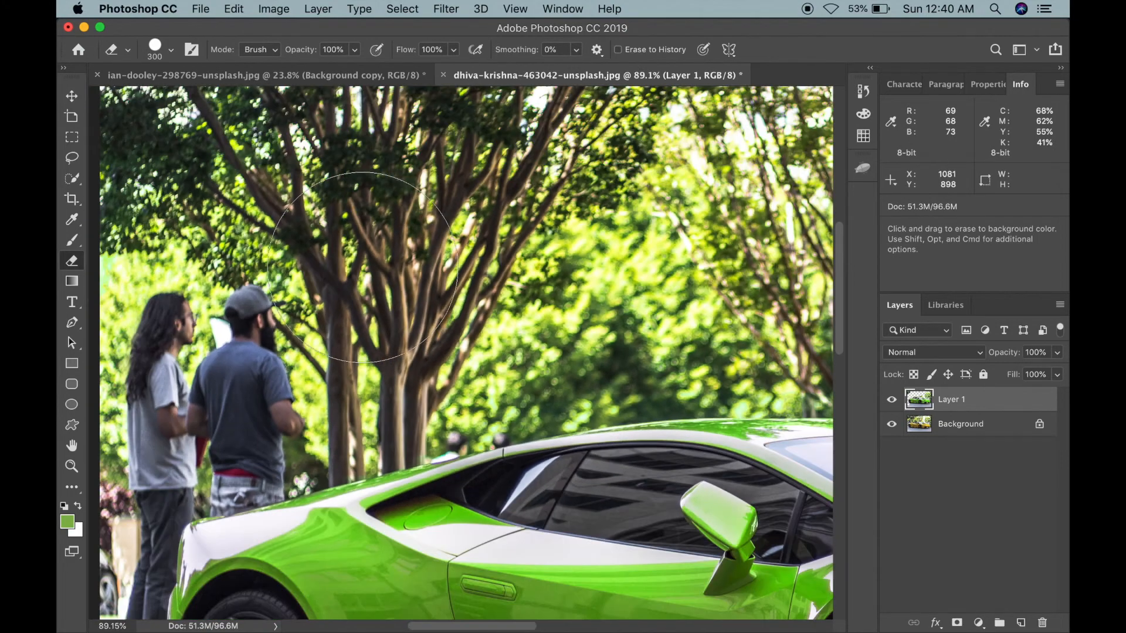
key("]")
key("]")
key("]")
key("]")
key("]")
key("]")
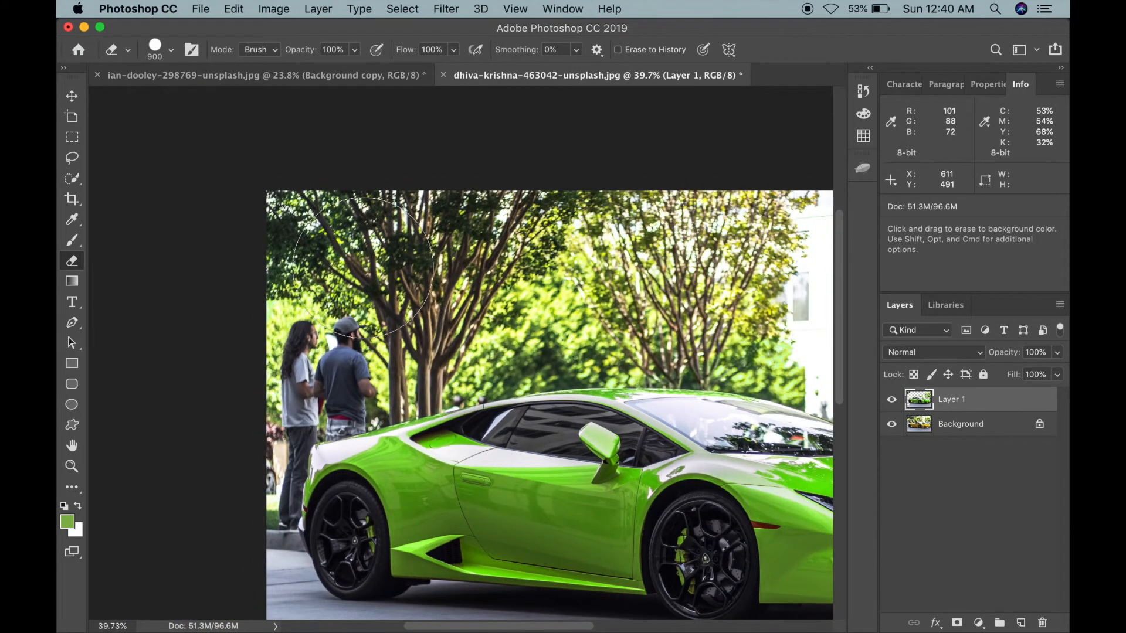
scroll(639, 182, "right", 8)
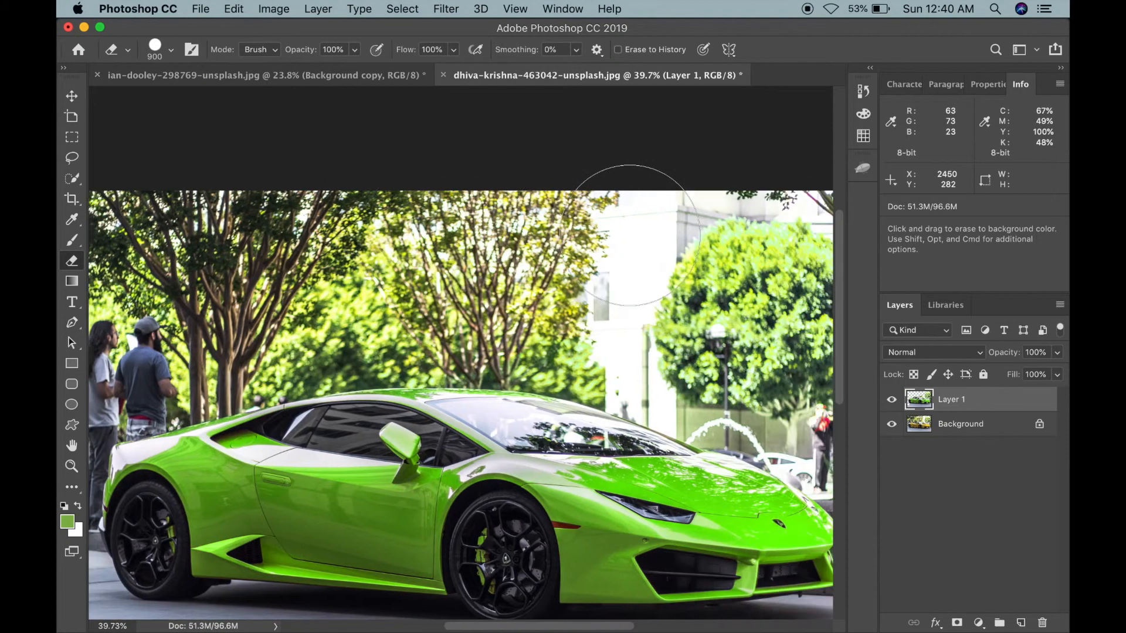
scroll(641, 212, "right", 7)
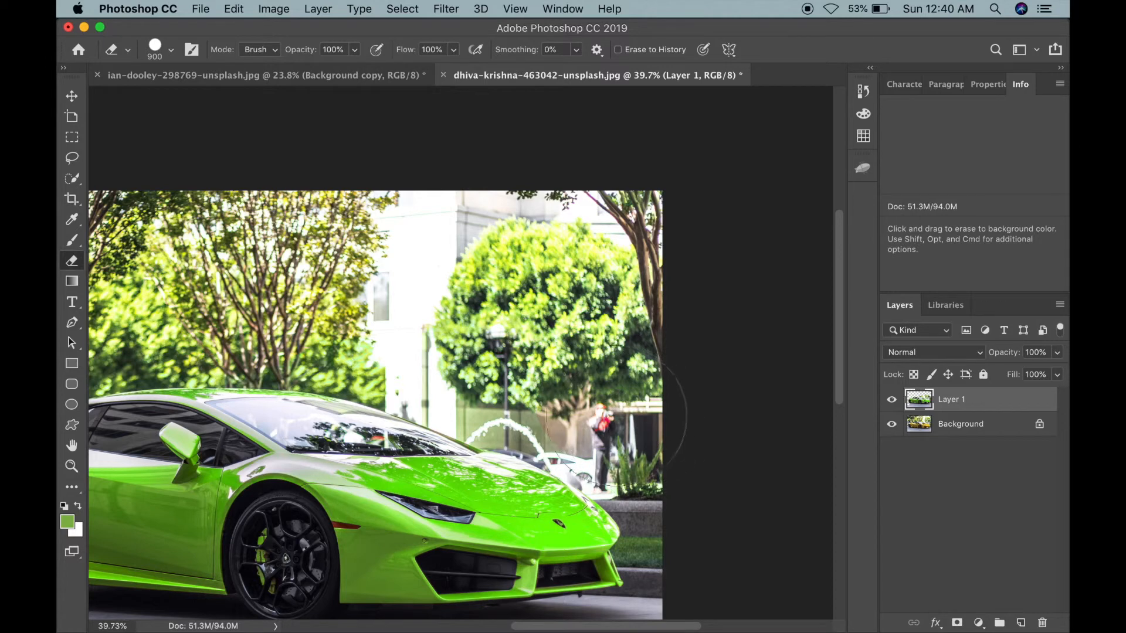
left_click_drag(557, 386, 474, 363)
Step: Erase the green spill on the wall around the fountain with a 200 px Eraser brush
scroll(474, 363, "left", 1)
scroll(474, 363, "down", 1)
key("bracketleft")
key("bracketleft")
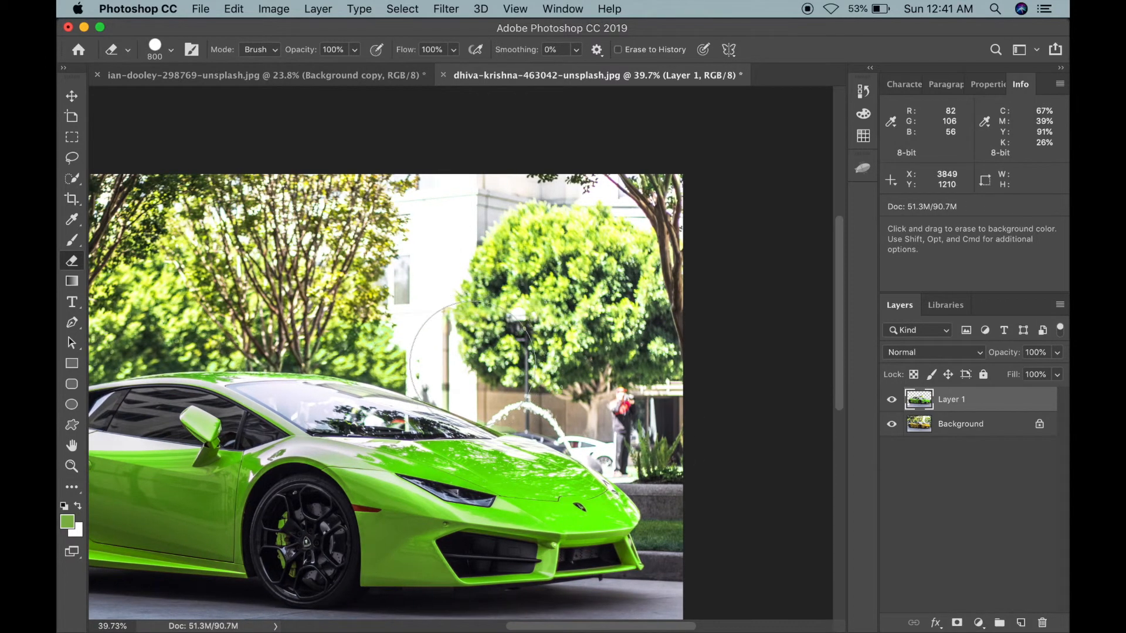
scroll(474, 365, "up", 6)
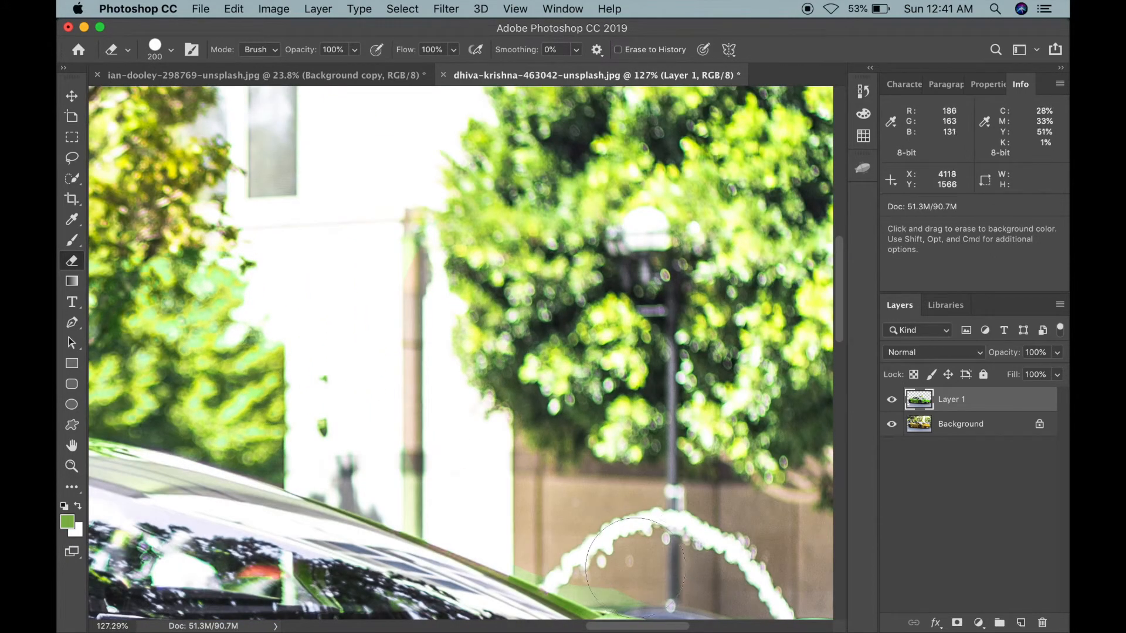
scroll(631, 552, "down", 3)
scroll(631, 551, "right", 2)
left_click_drag(599, 487, 538, 473)
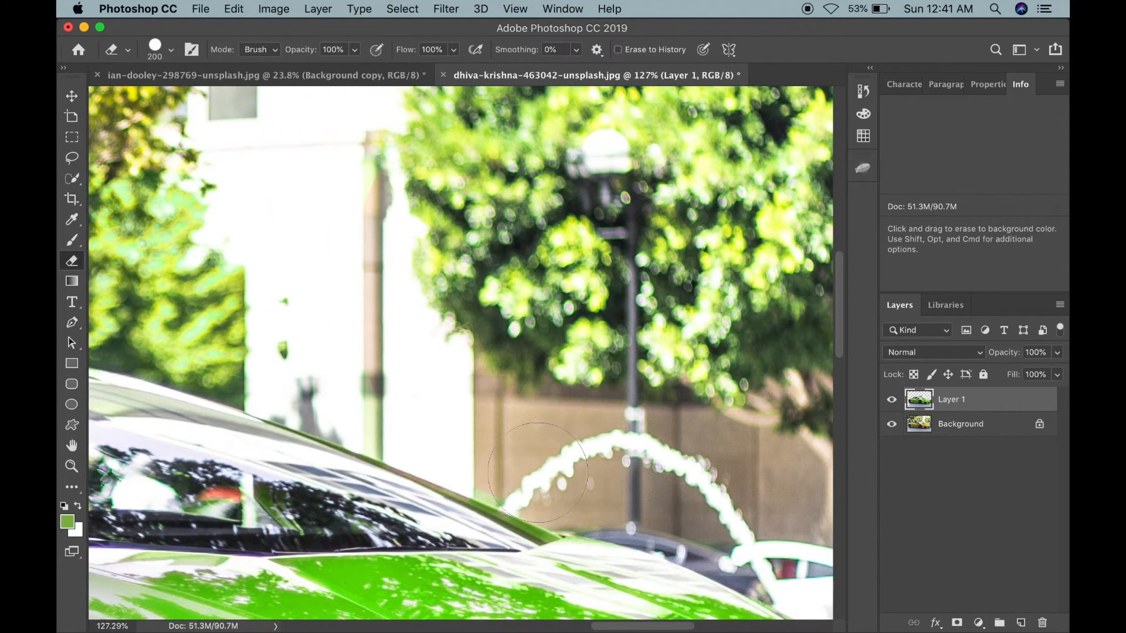
Step: Pan over the whole image for leftover spill and toggle Layer 1's visibility to compare with the yellow original
scroll(513, 469, "up", 2)
scroll(513, 469, "left", 1)
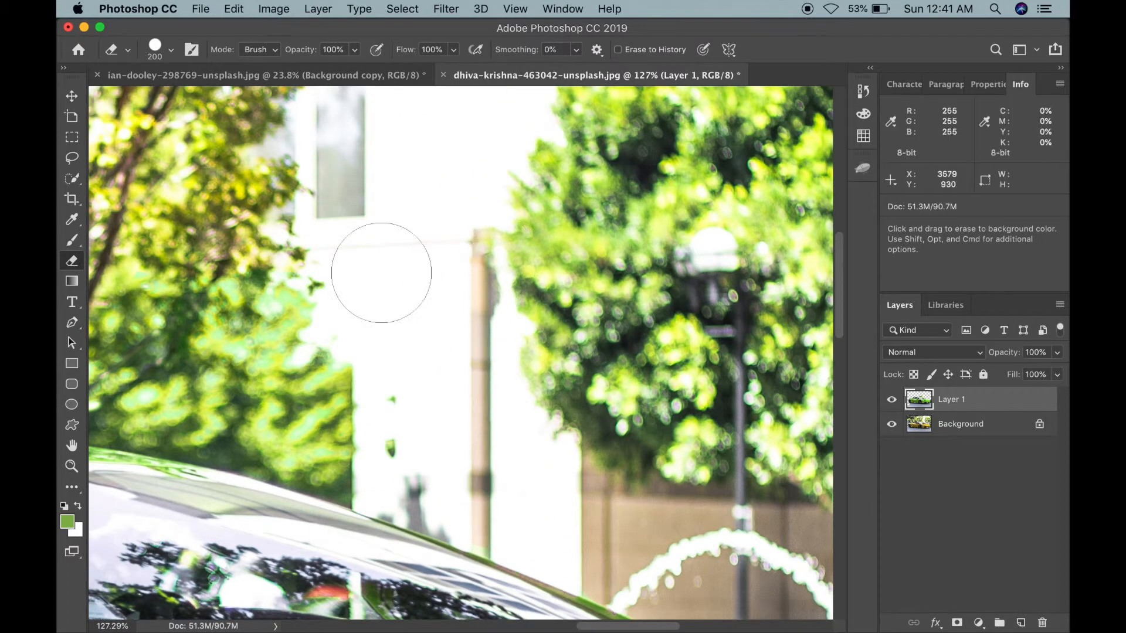
scroll(416, 371, "down", 3)
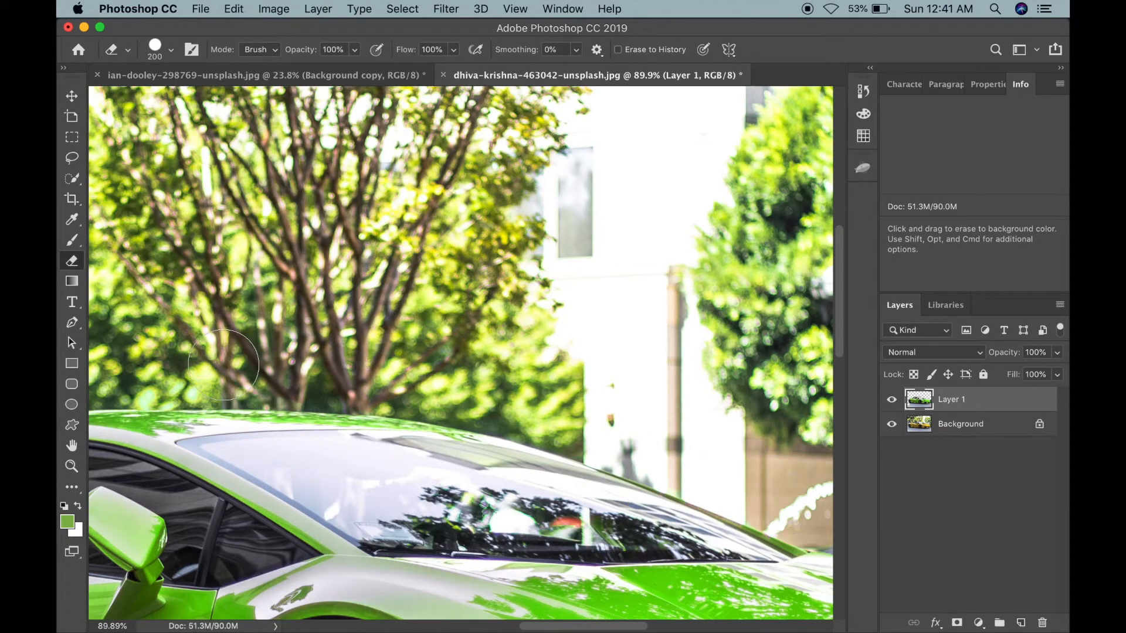
scroll(223, 365, "left", 3)
scroll(224, 366, "up", 1)
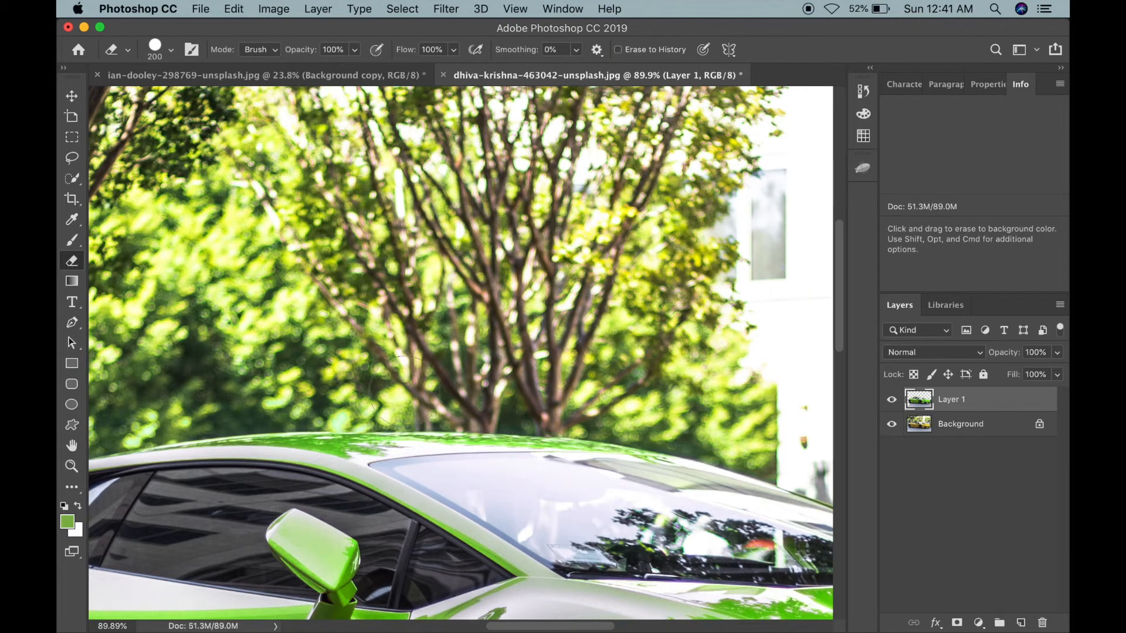
scroll(250, 363, "down", 3)
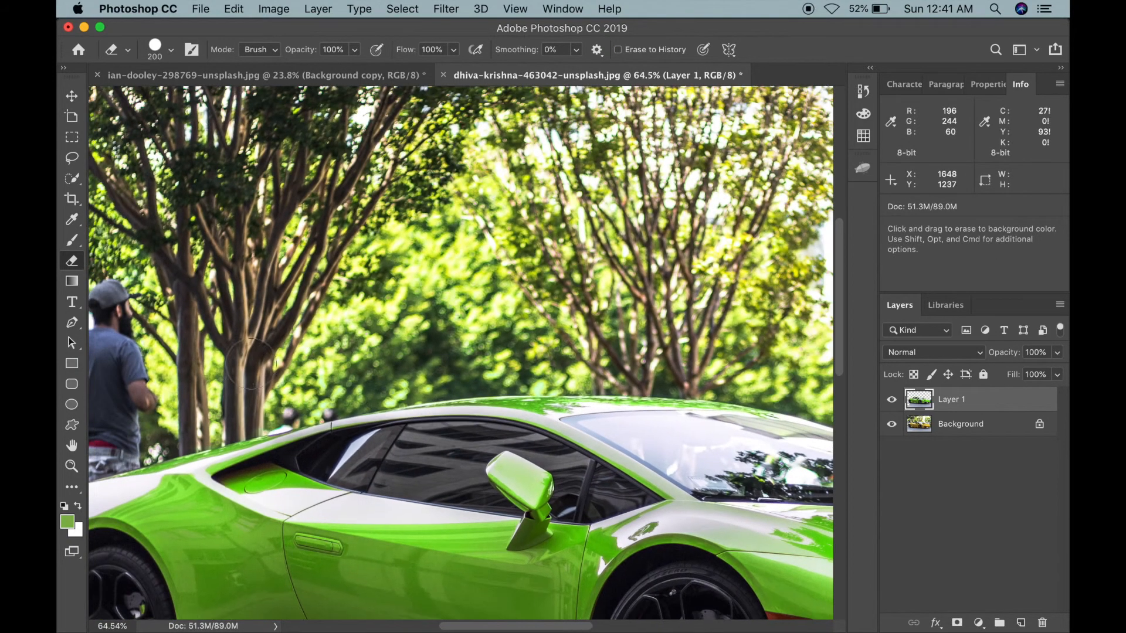
scroll(399, 367, "down", 3)
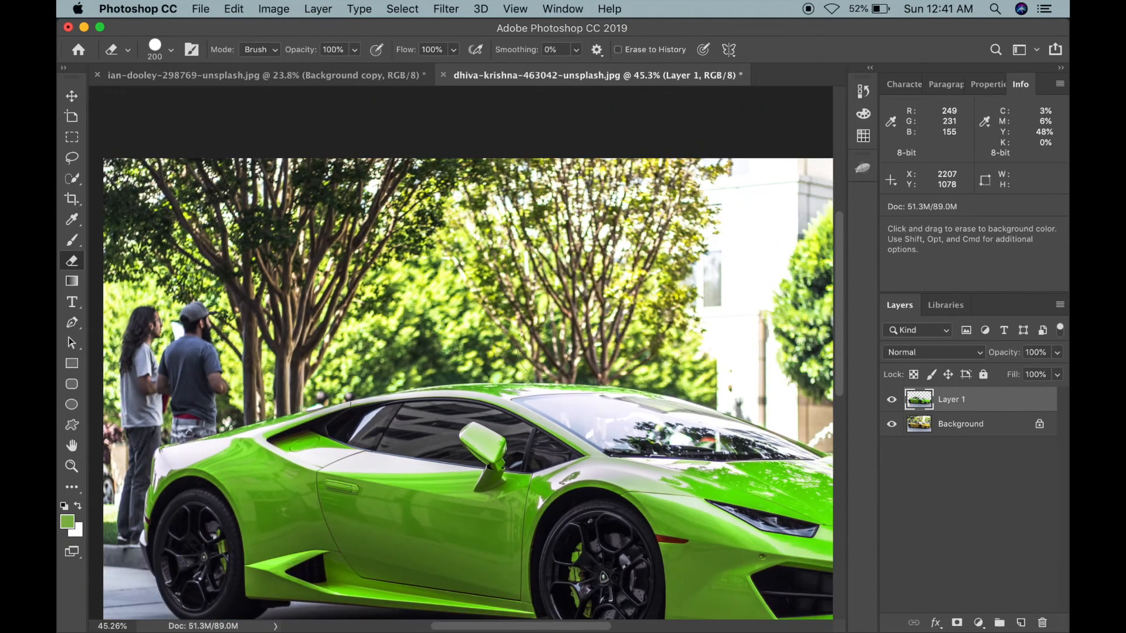
scroll(542, 351, "right", 10)
scroll(542, 352, "down", 2)
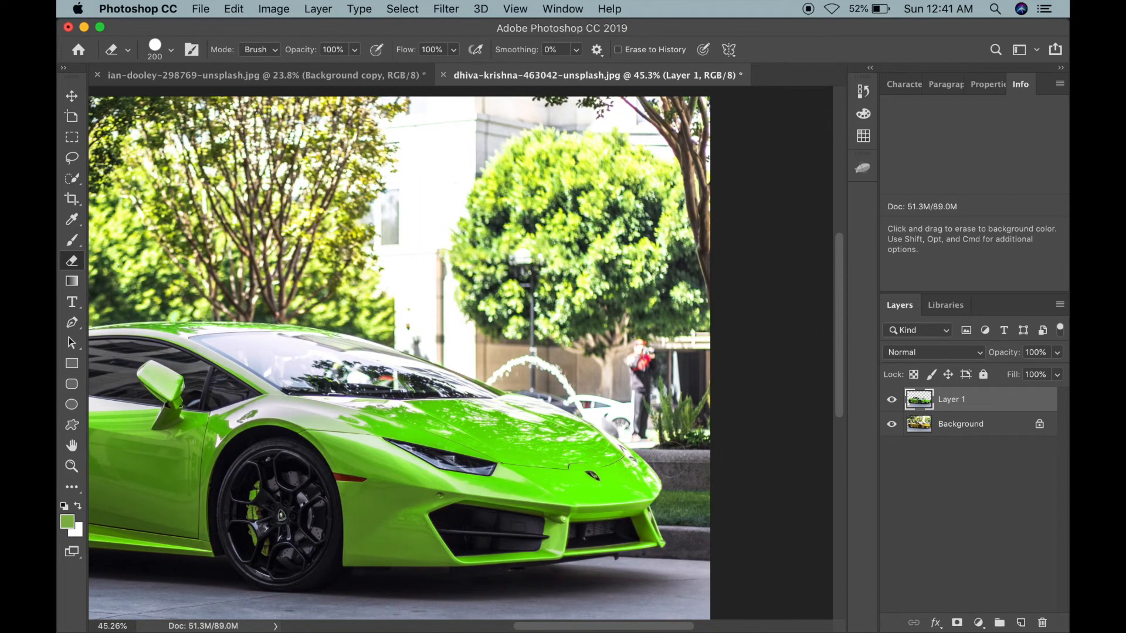
scroll(671, 476, "left", 5)
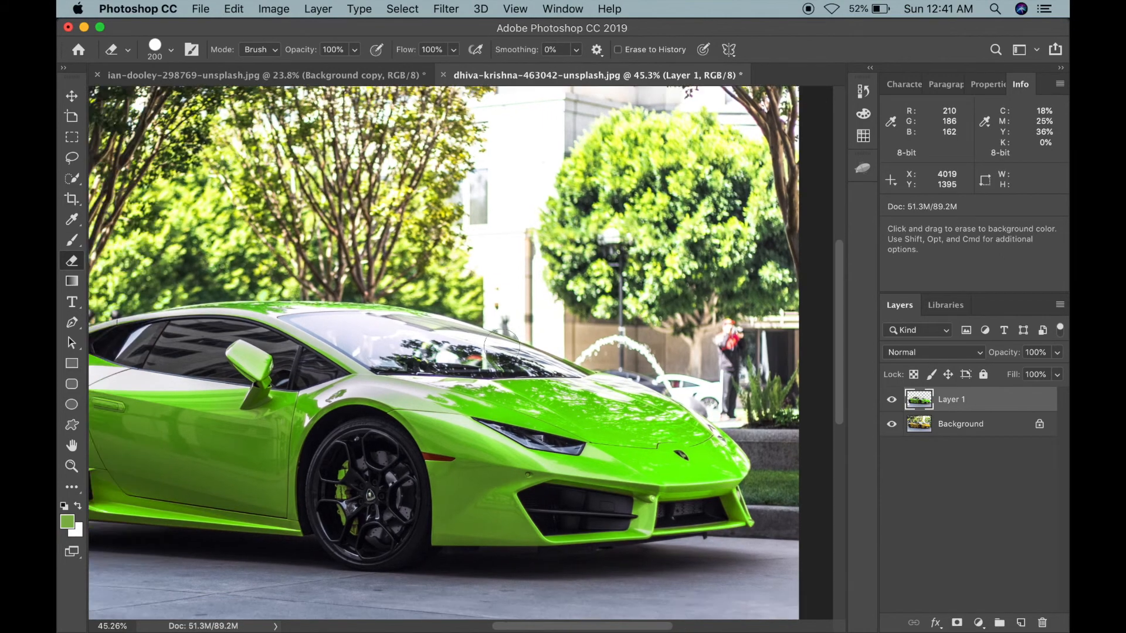
scroll(645, 329, "down", 5)
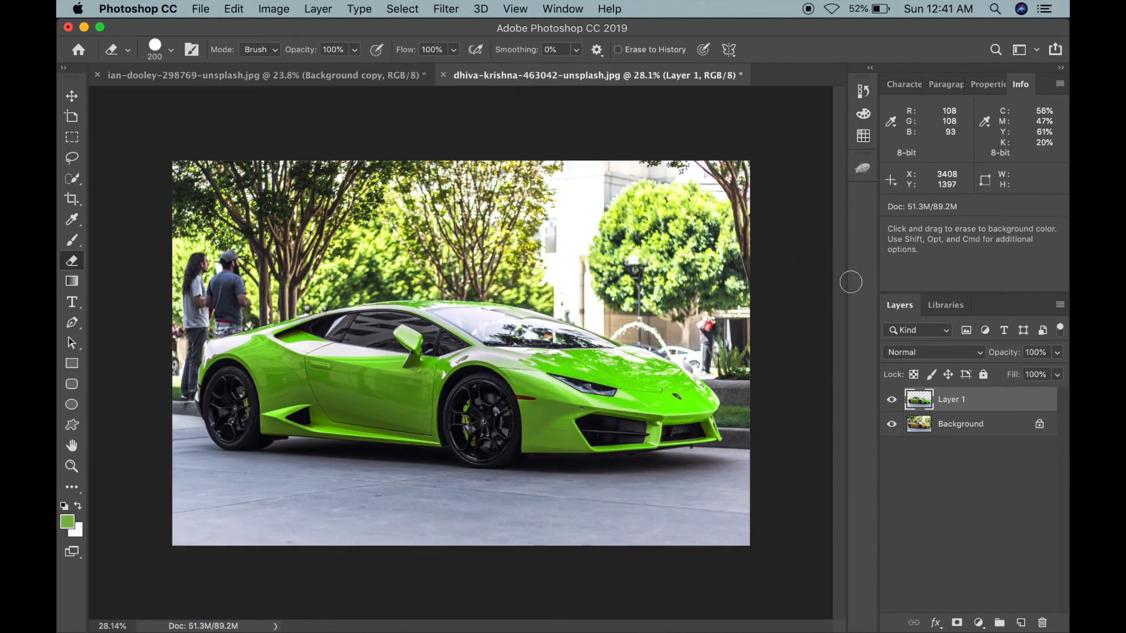
left_click(891, 401)
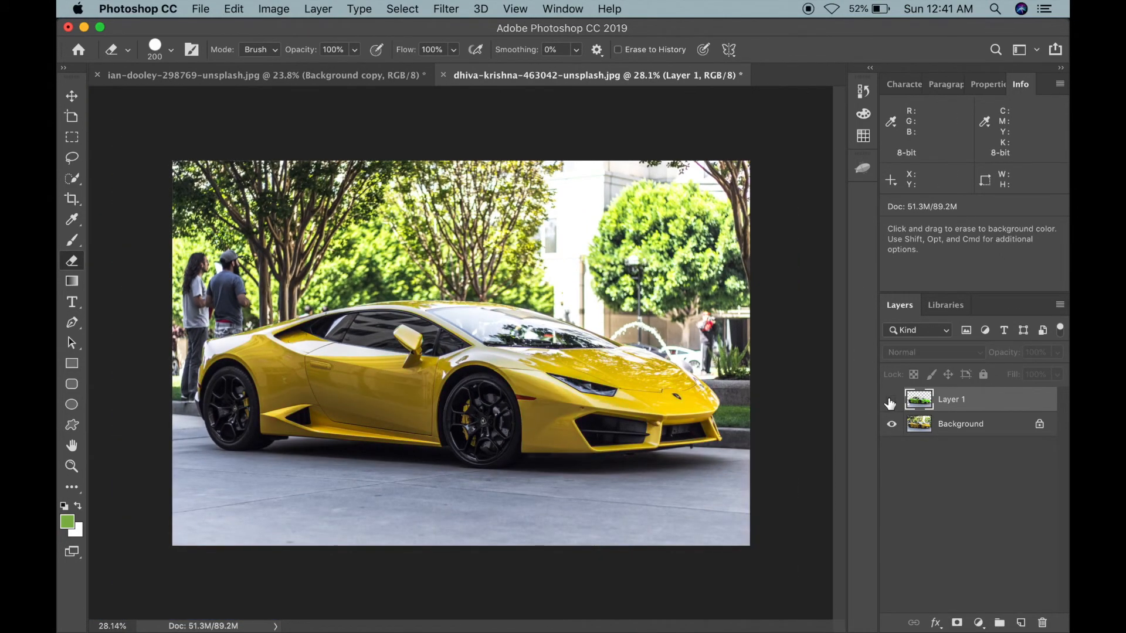
left_click(891, 401)
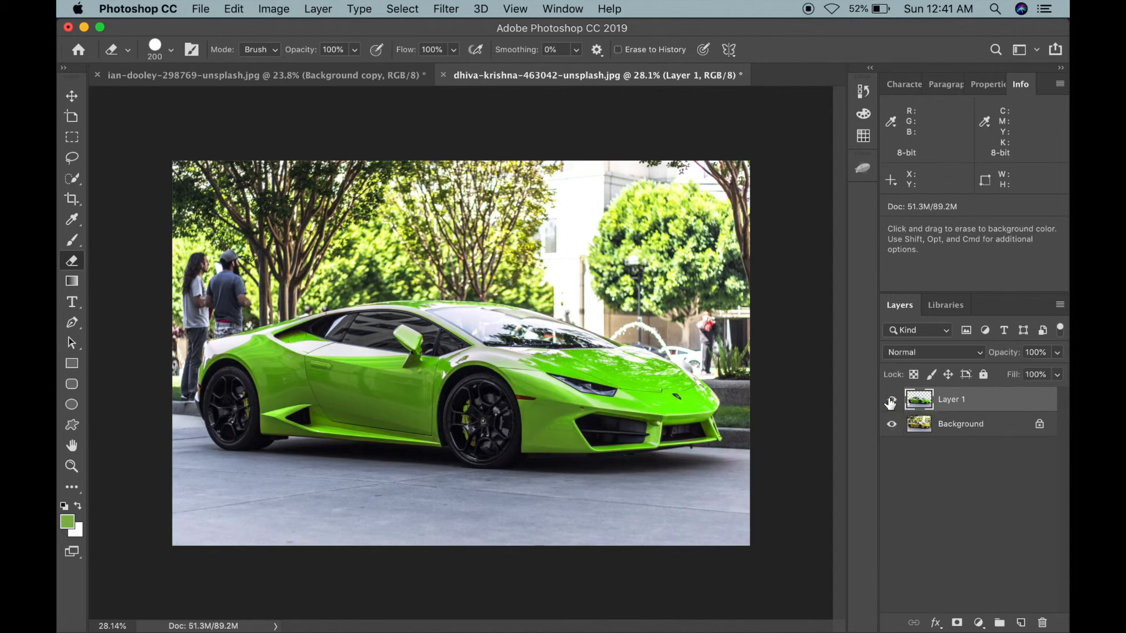